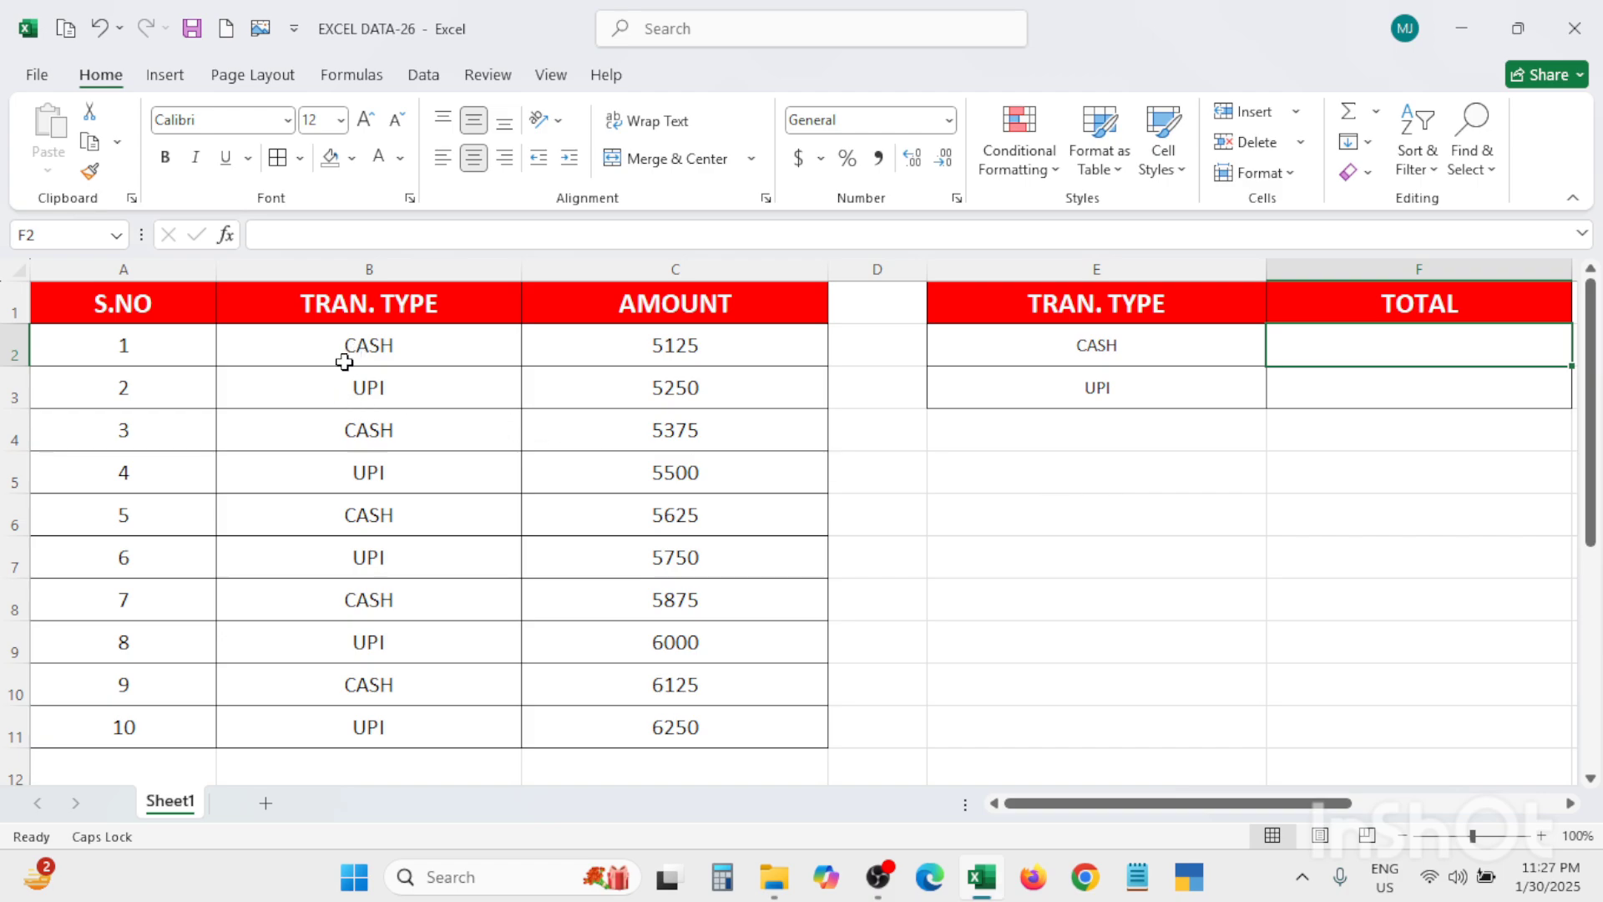
{"action": "left_click", "coordinate": [1140, 342]}
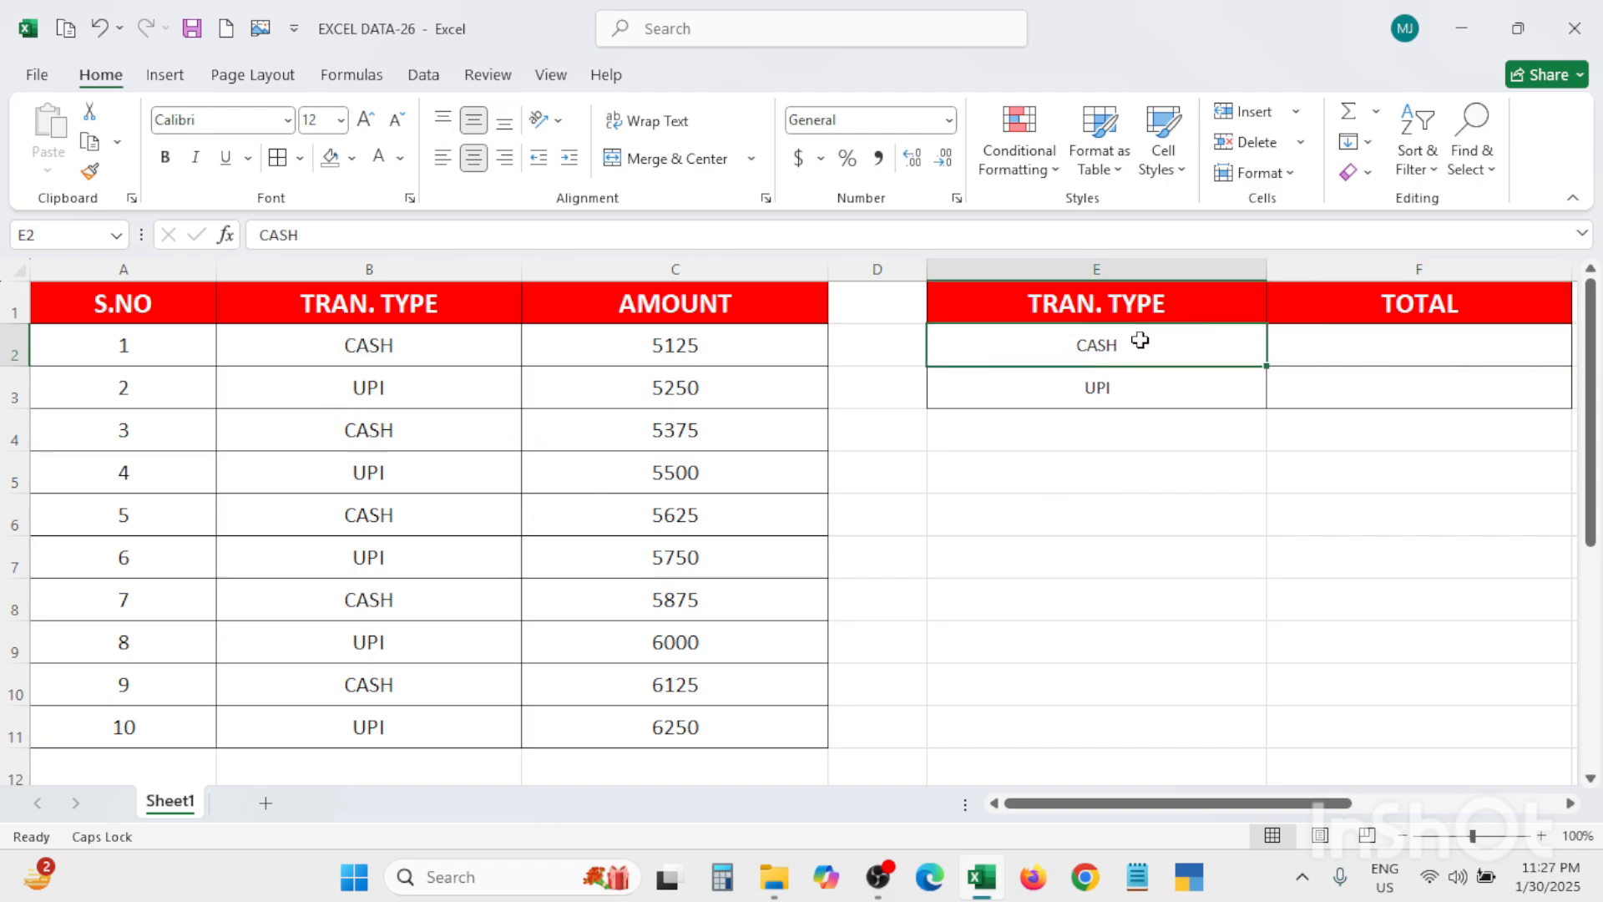
{"action": "left_click", "coordinate": [1071, 382]}
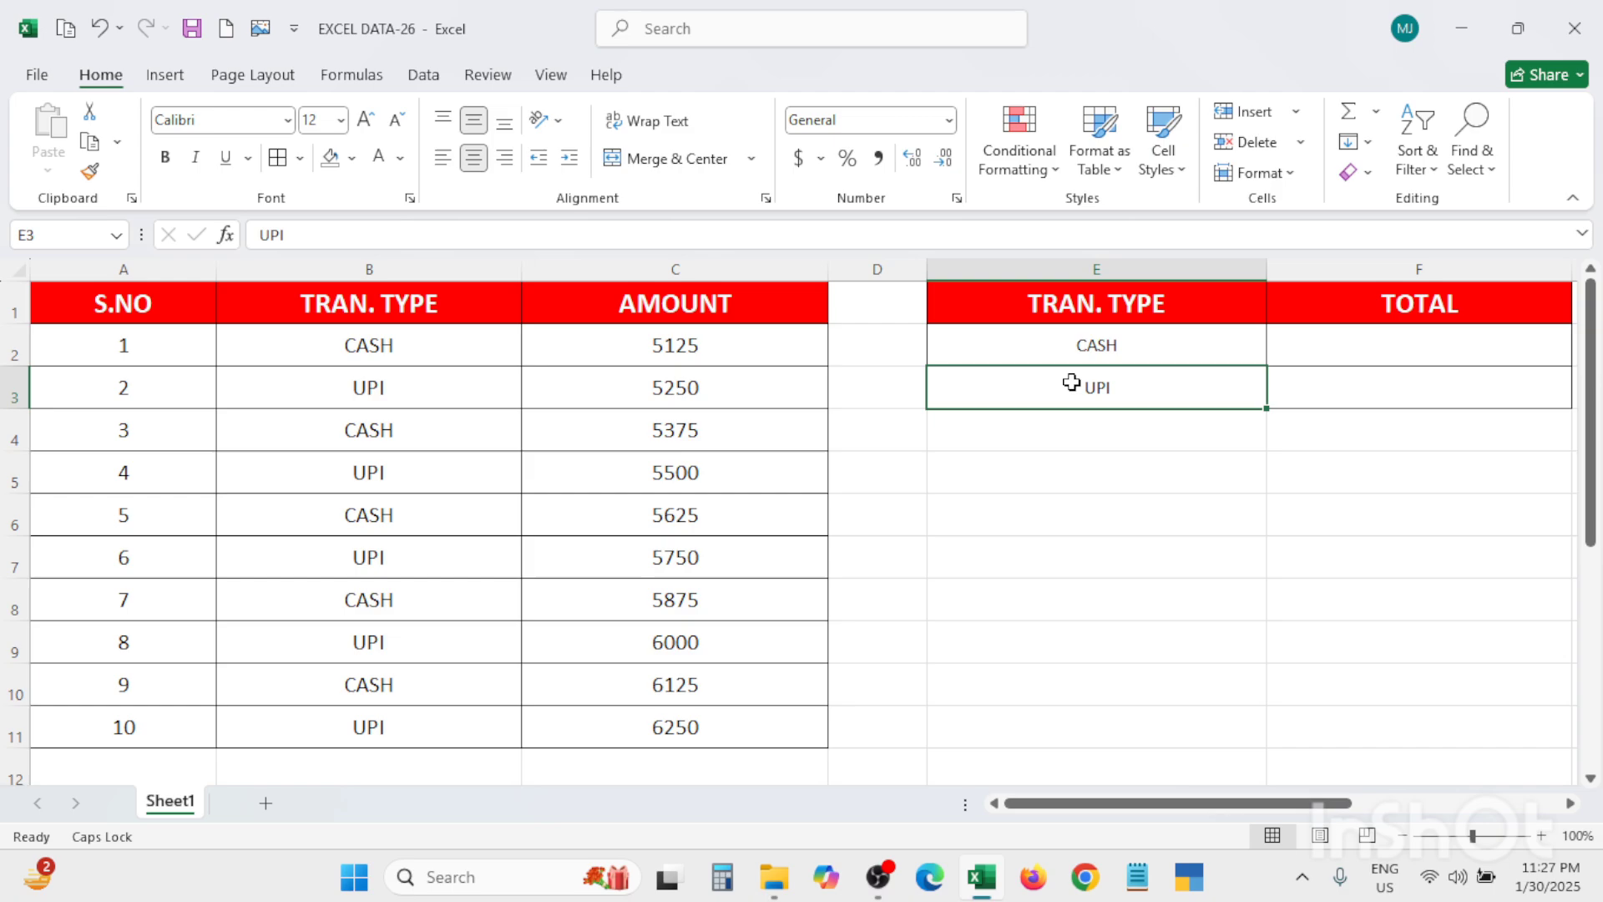
{"action": "left_click", "coordinate": [1106, 351]}
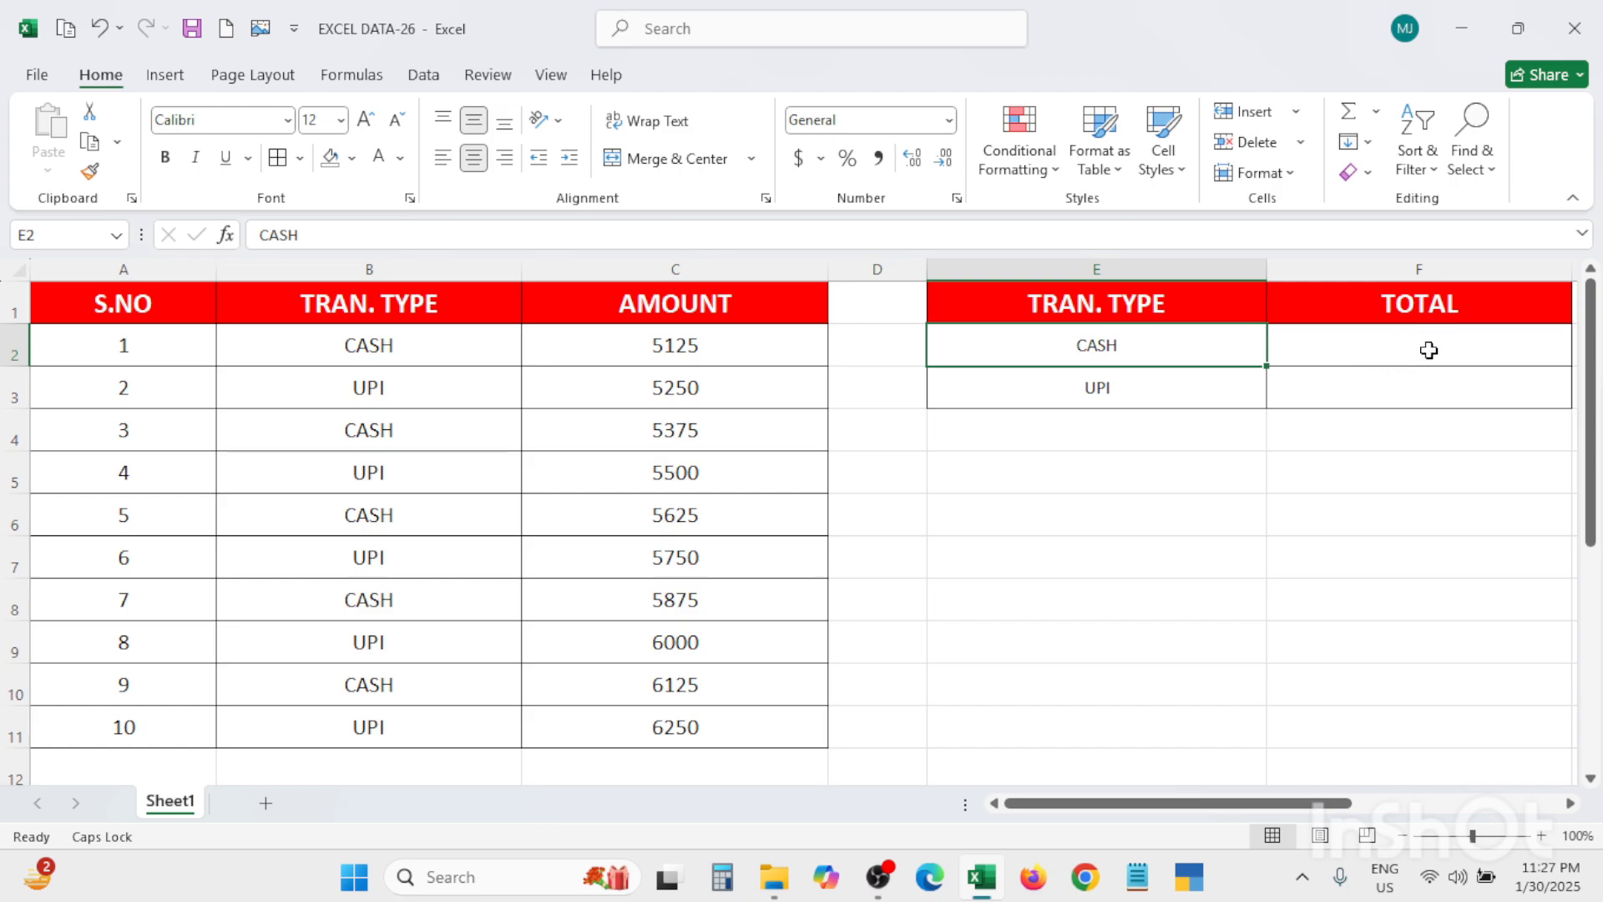
{"action": "left_click", "coordinate": [1401, 350]}
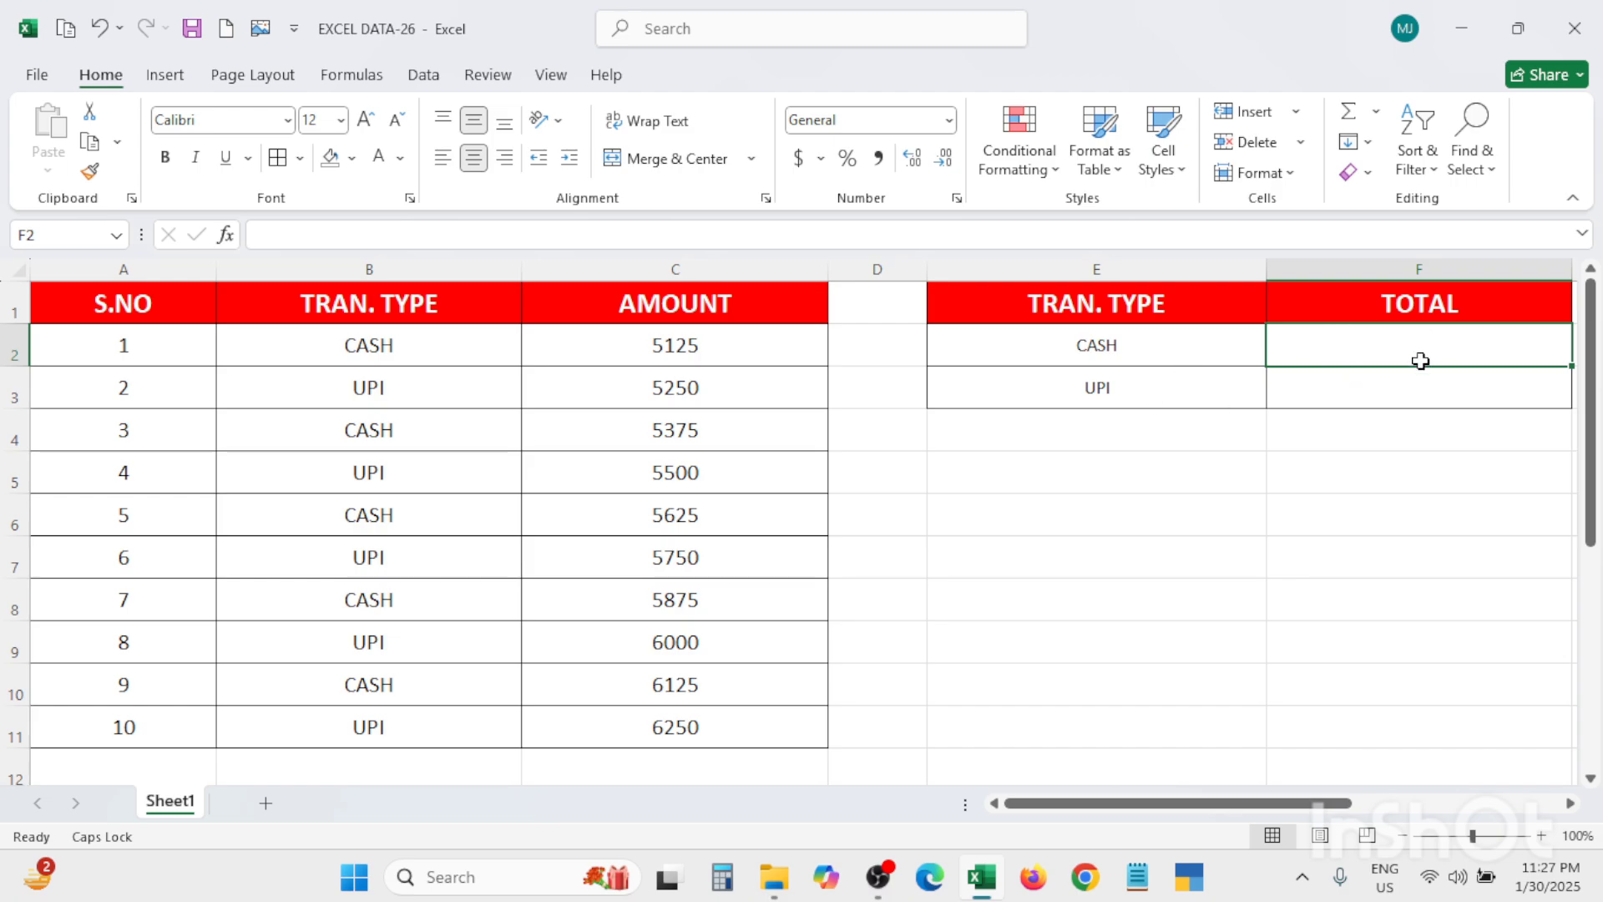
{"action": "left_click", "coordinate": [1123, 404]}
{"action": "left_click", "coordinate": [1411, 390]}
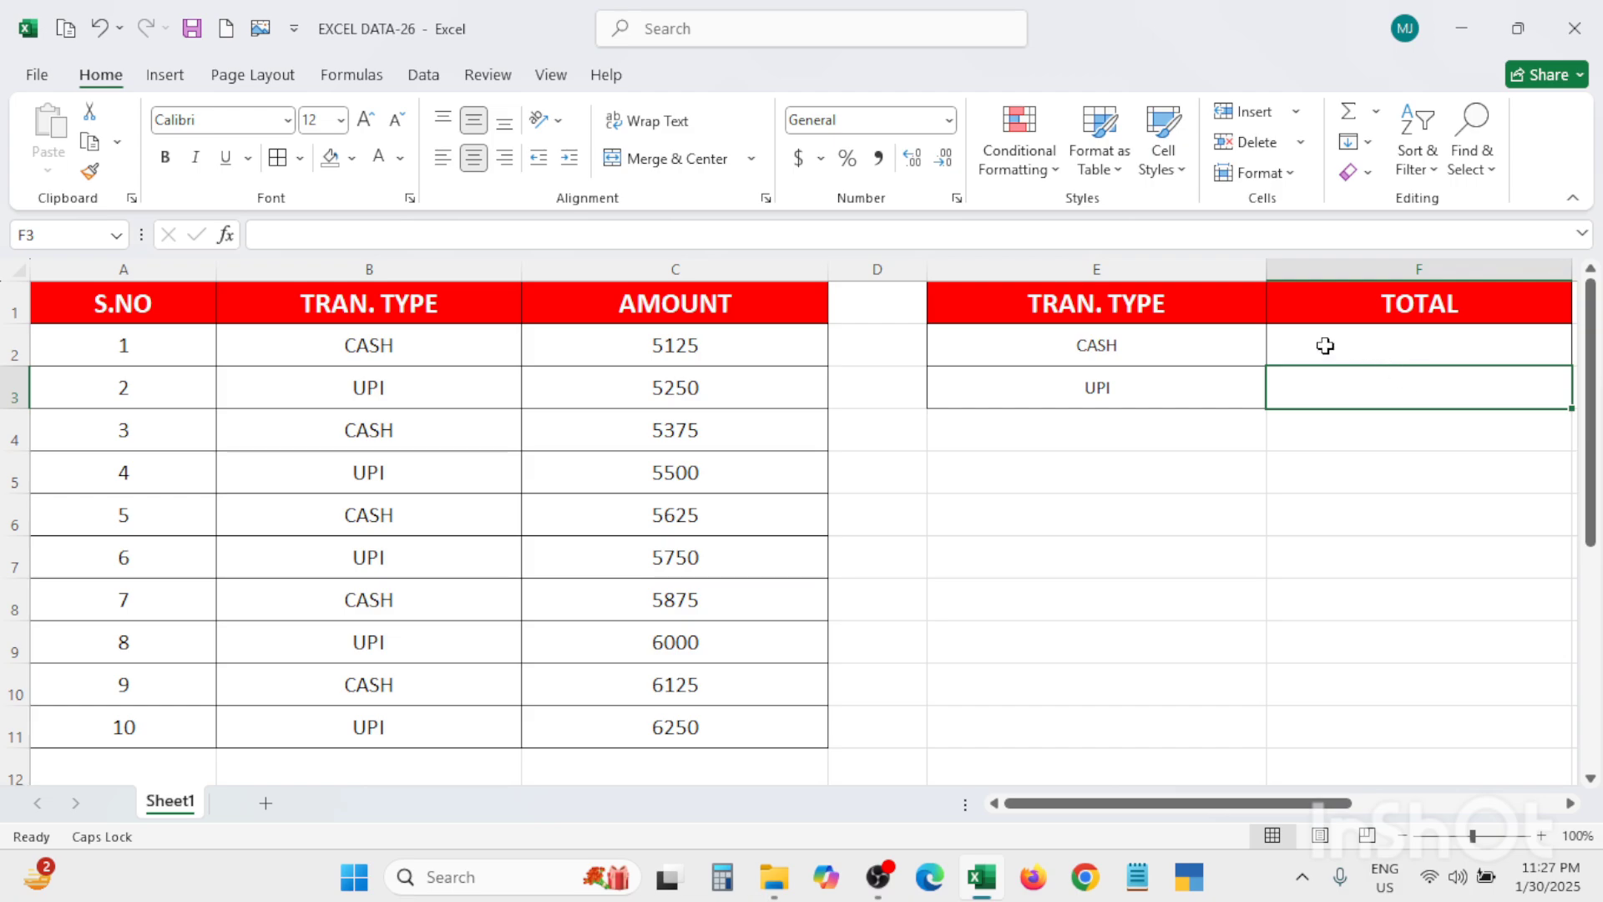
Start a SUMIF formula in the CASH total cell F2 with the absolute transaction type range $B$2:$B$11.
{"action": "left_click", "coordinate": [1383, 349]}
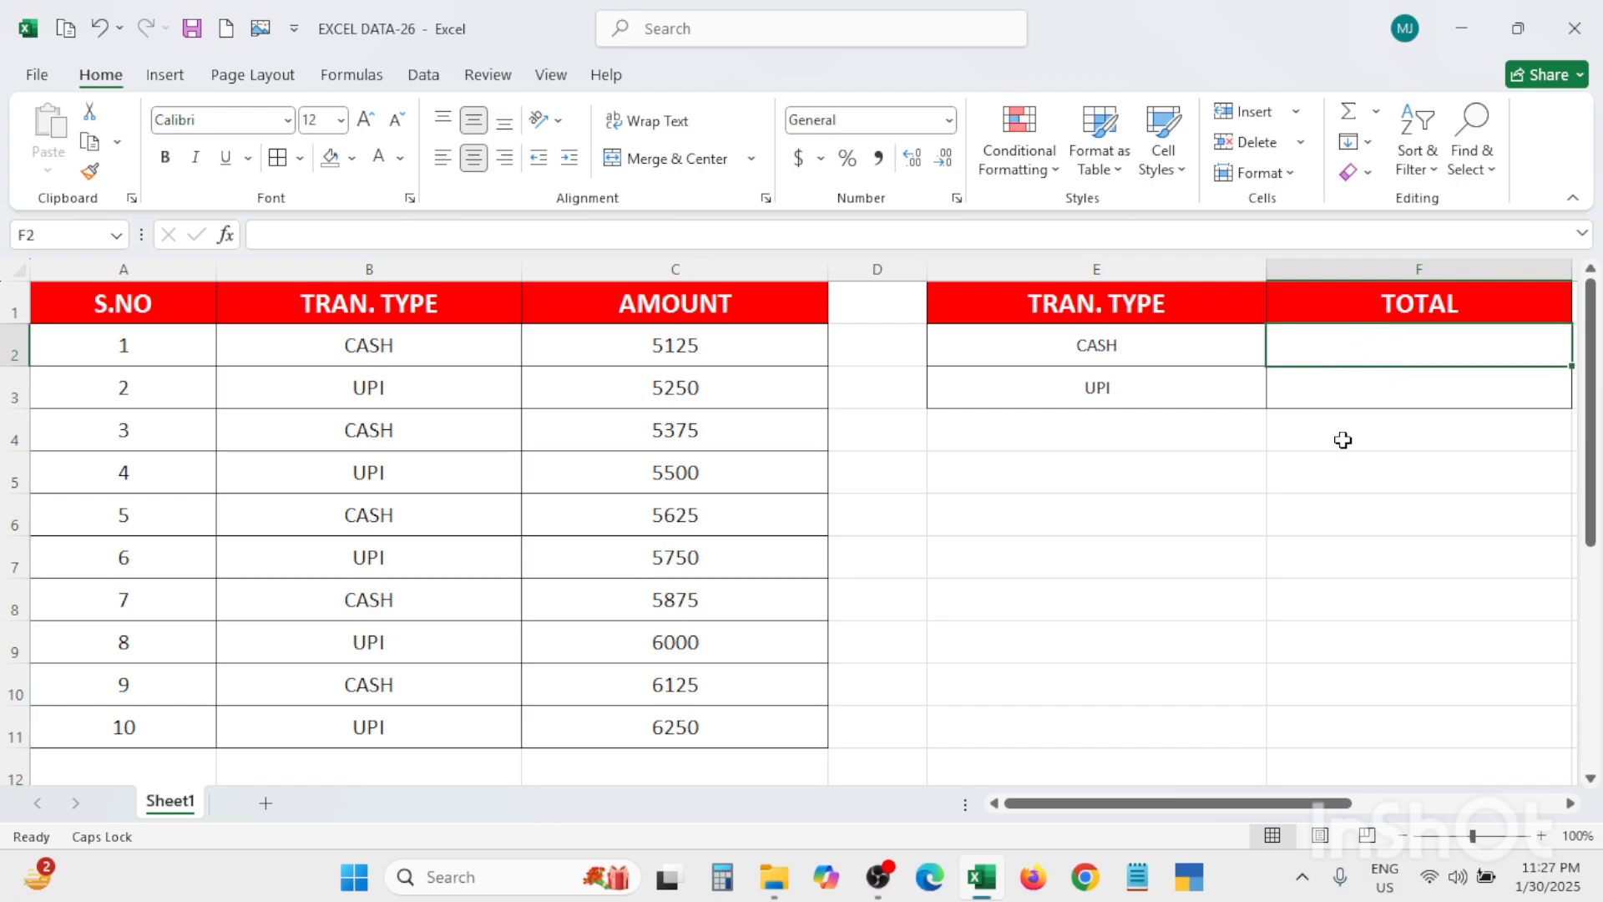
{"action": "type", "text": "="}
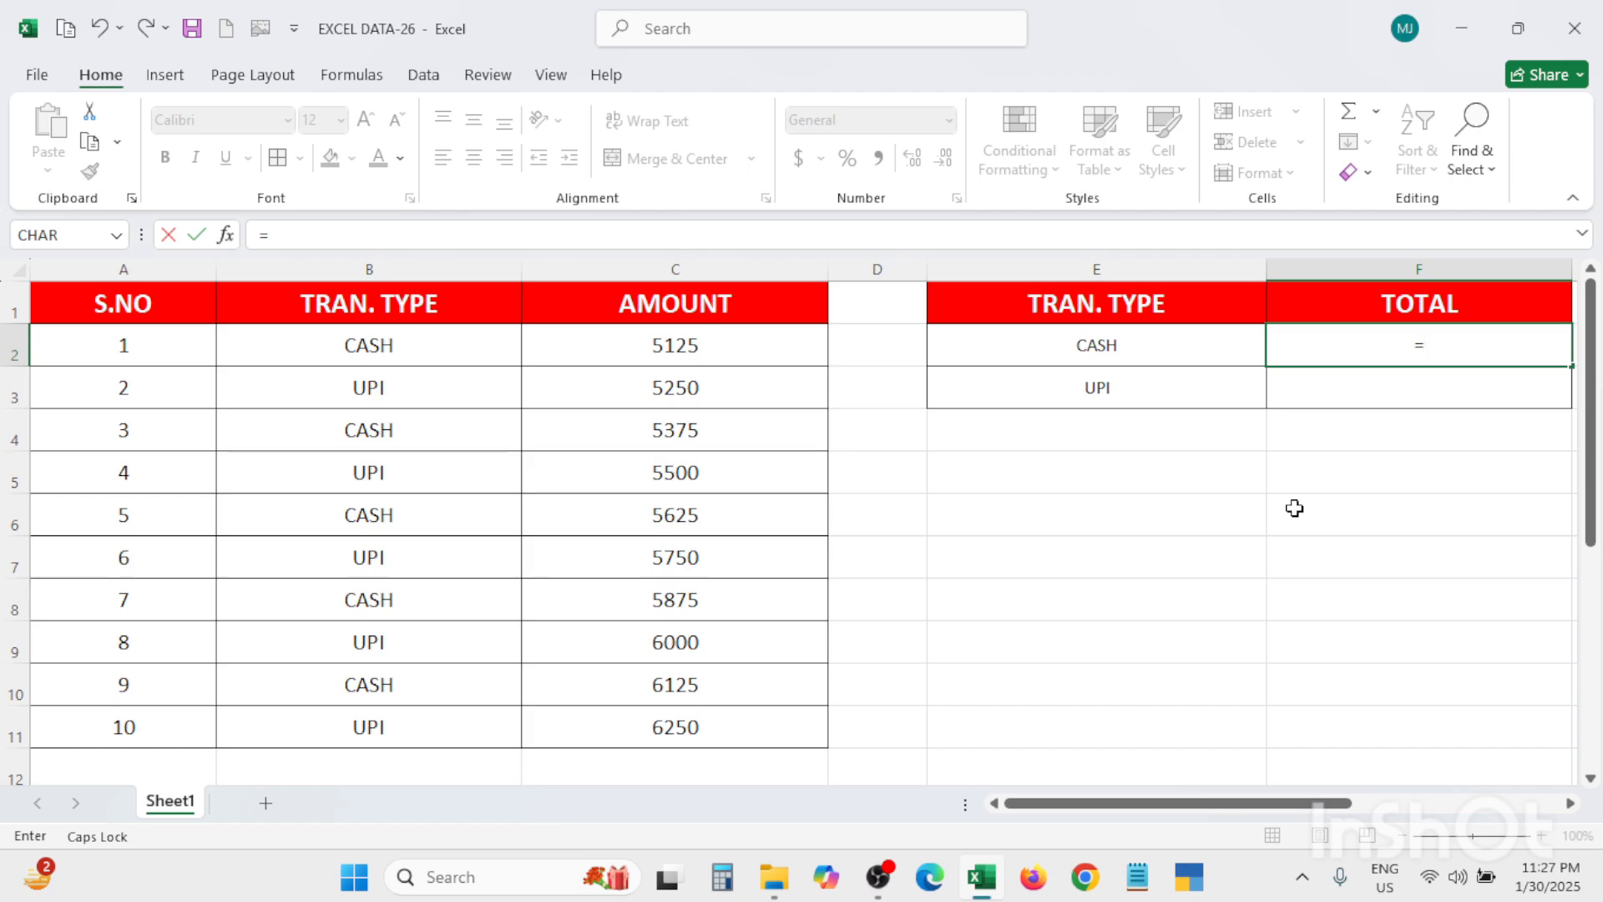
{"action": "type", "text": "SUMI"}
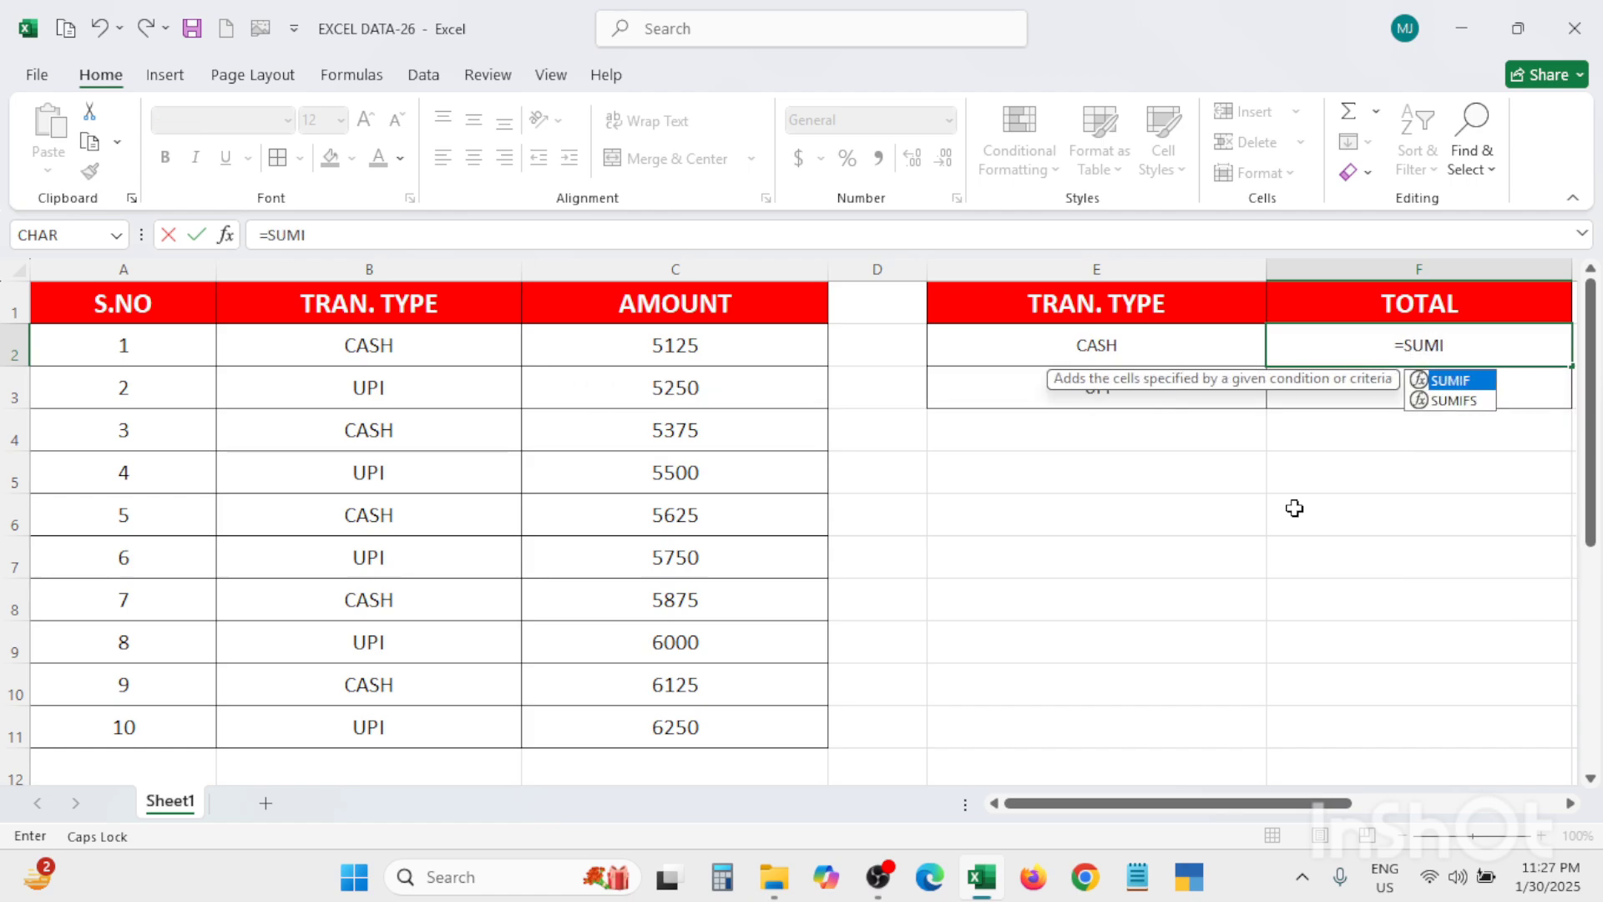
{"action": "type", "text": "F("}
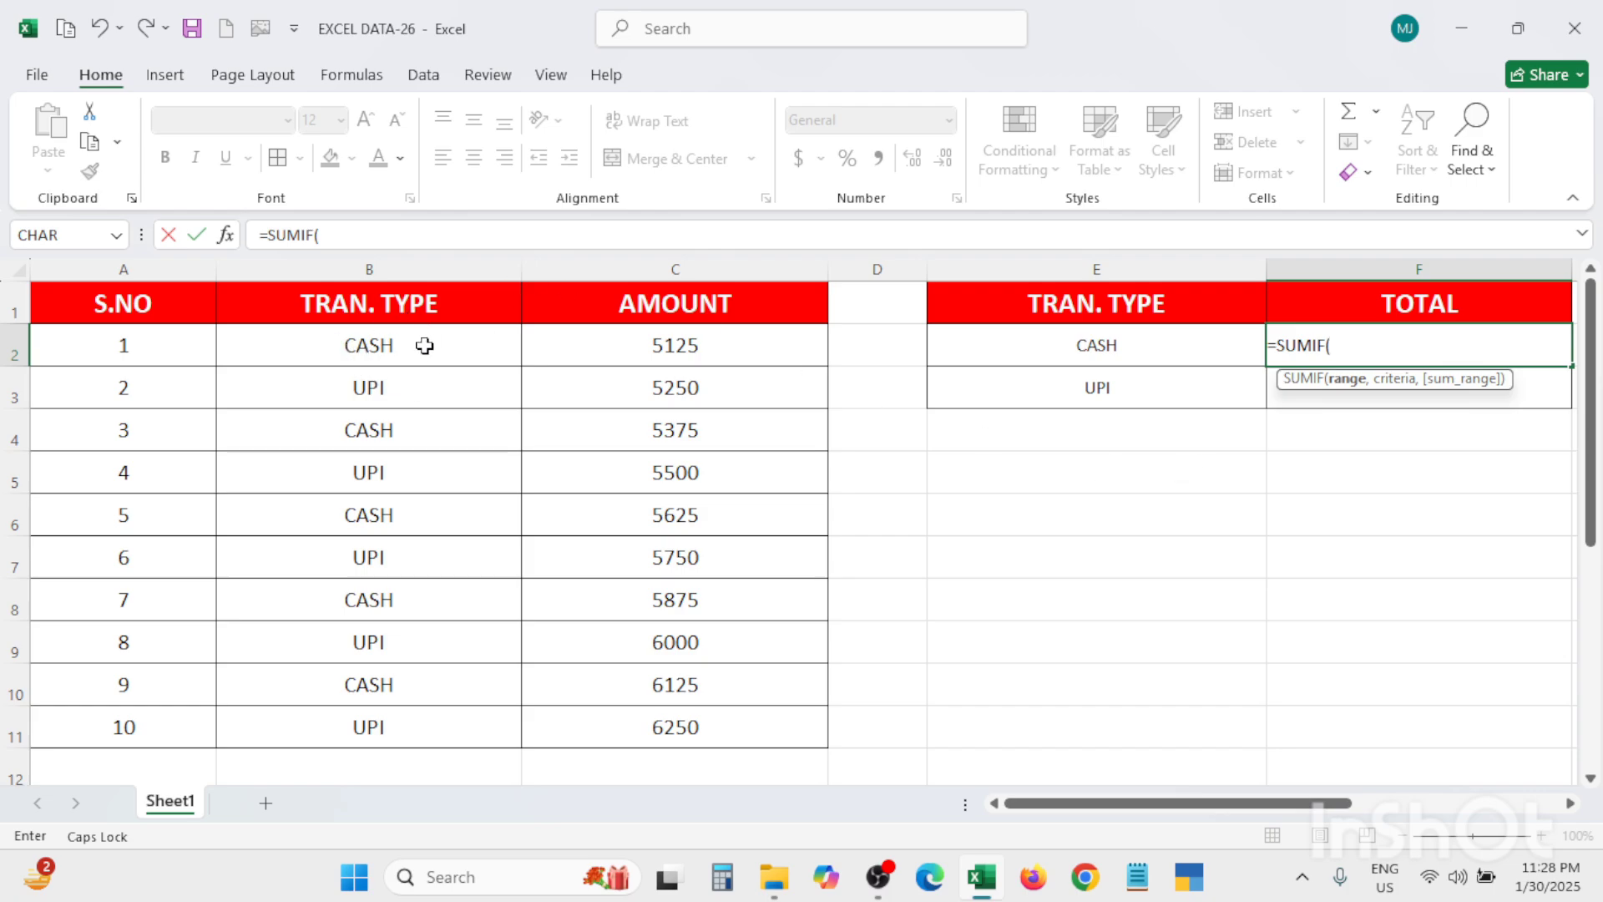
{"action": "left_click", "coordinate": [375, 346]}
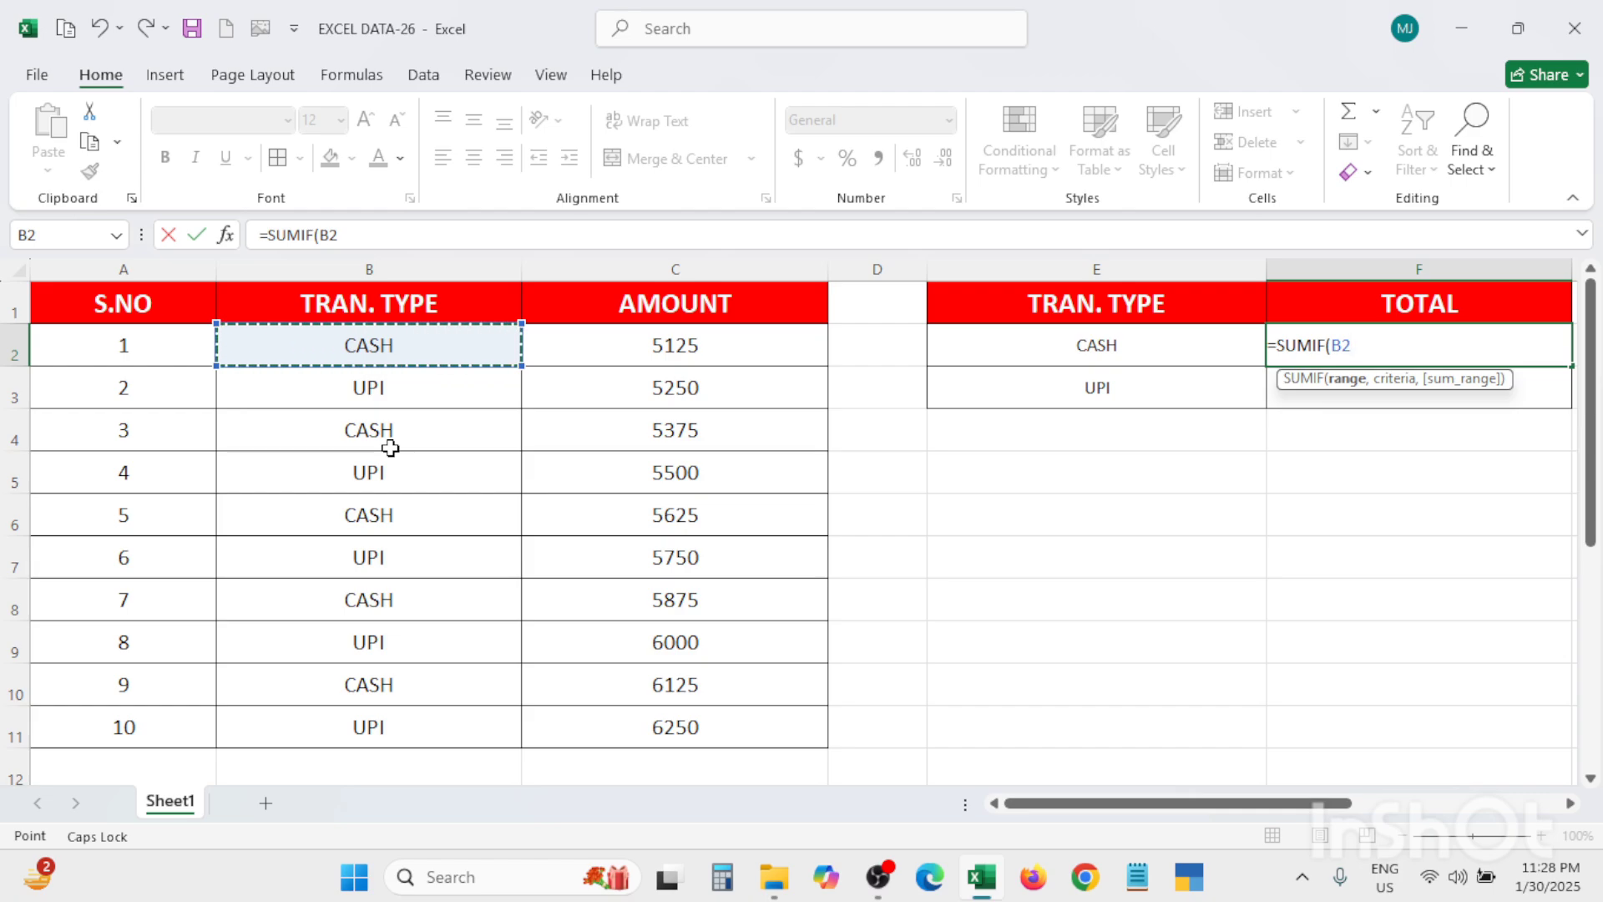
{"action": "key", "text": "ctrl+shift+Down"}
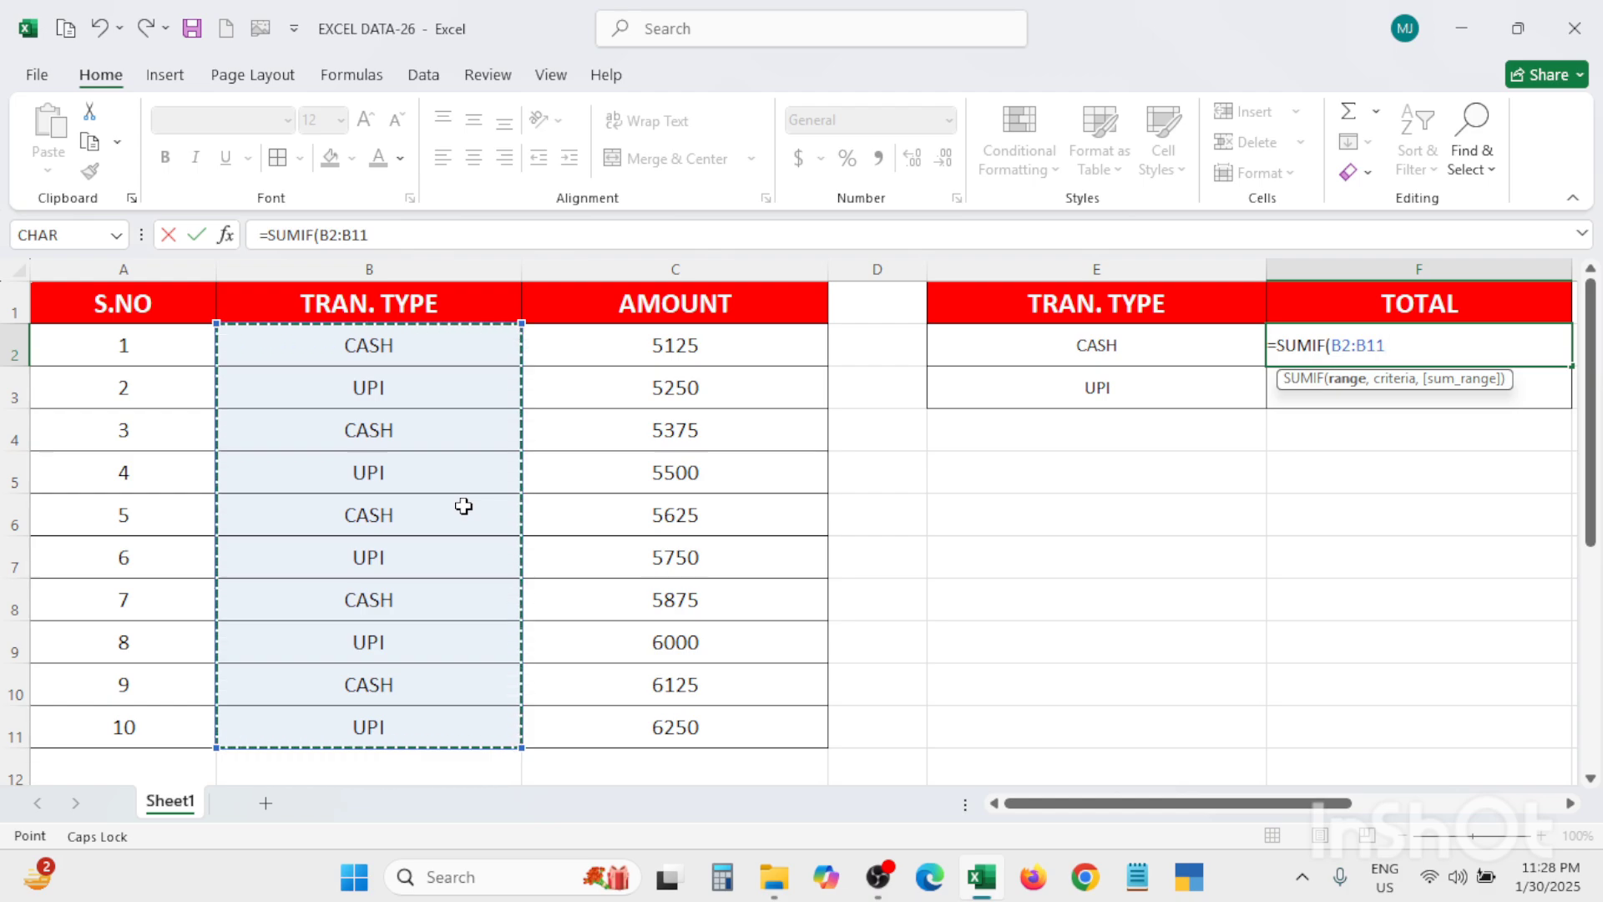
{"action": "key", "text": "F4"}
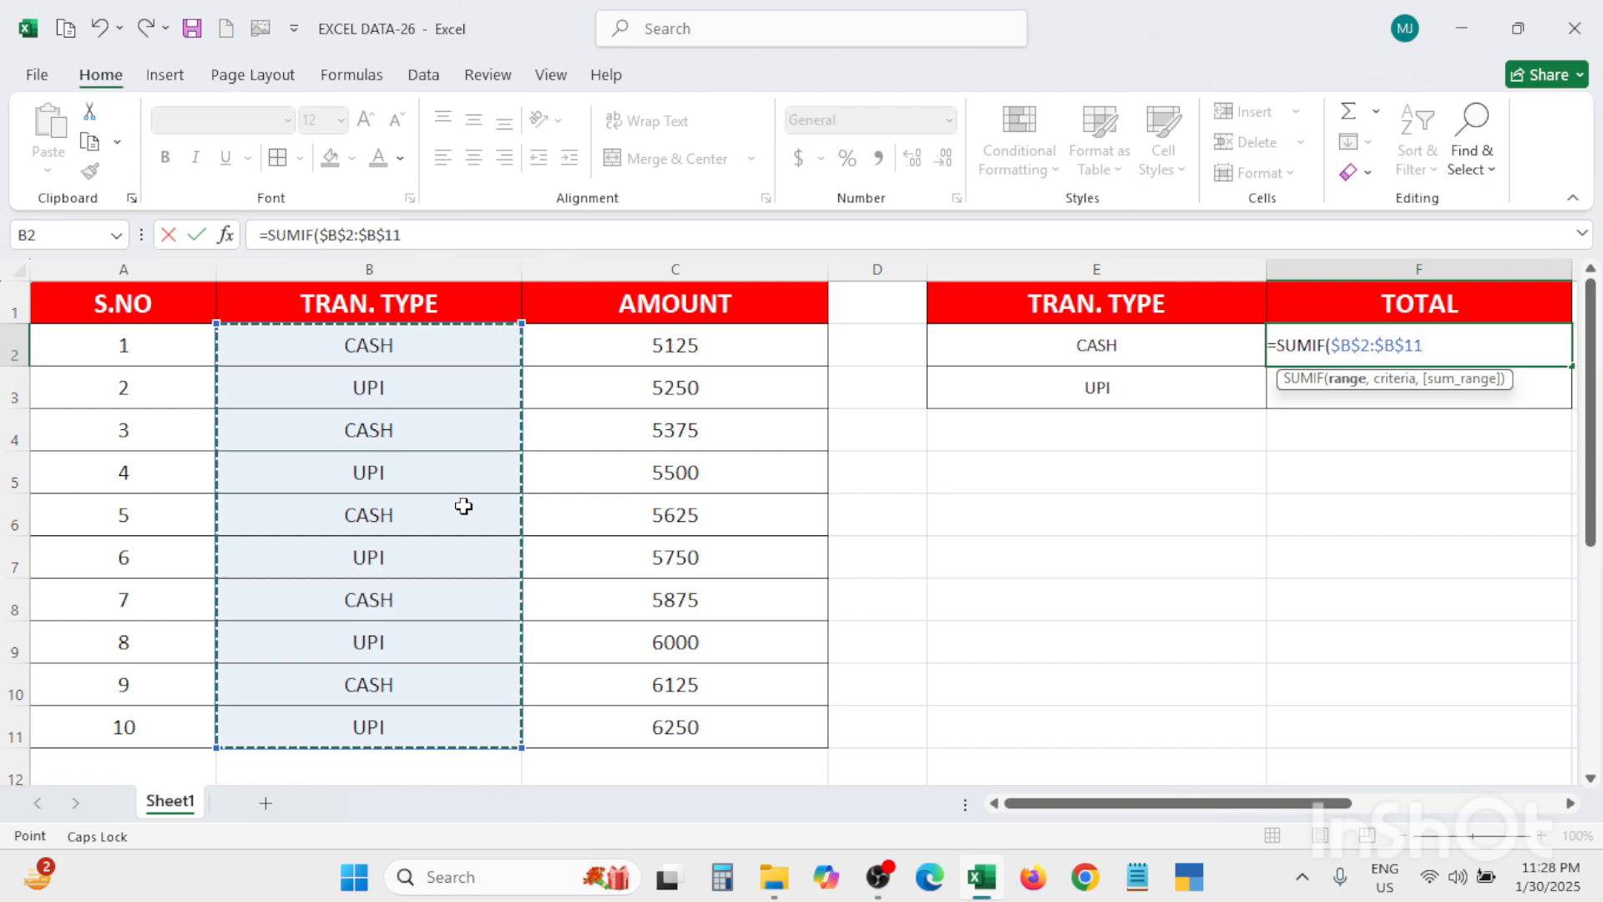
{"action": "type", "text": ","}
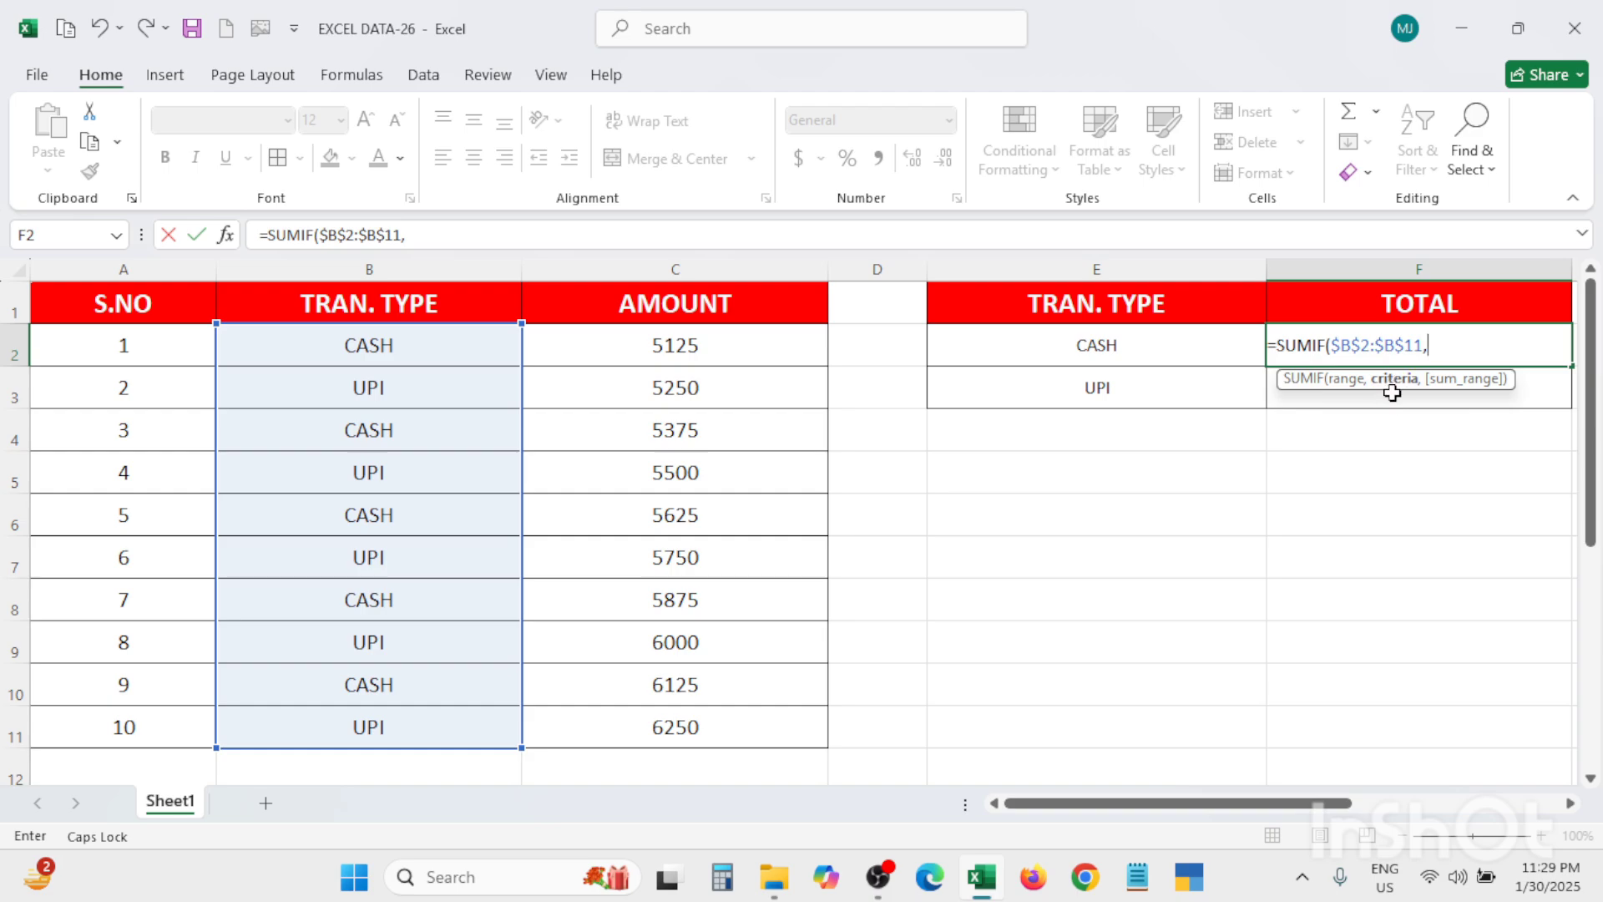
Try cell E2 and the literal text "CASH" as the SUMIF criteria, clearing the argument again.
{"action": "left_click", "coordinate": [1090, 342]}
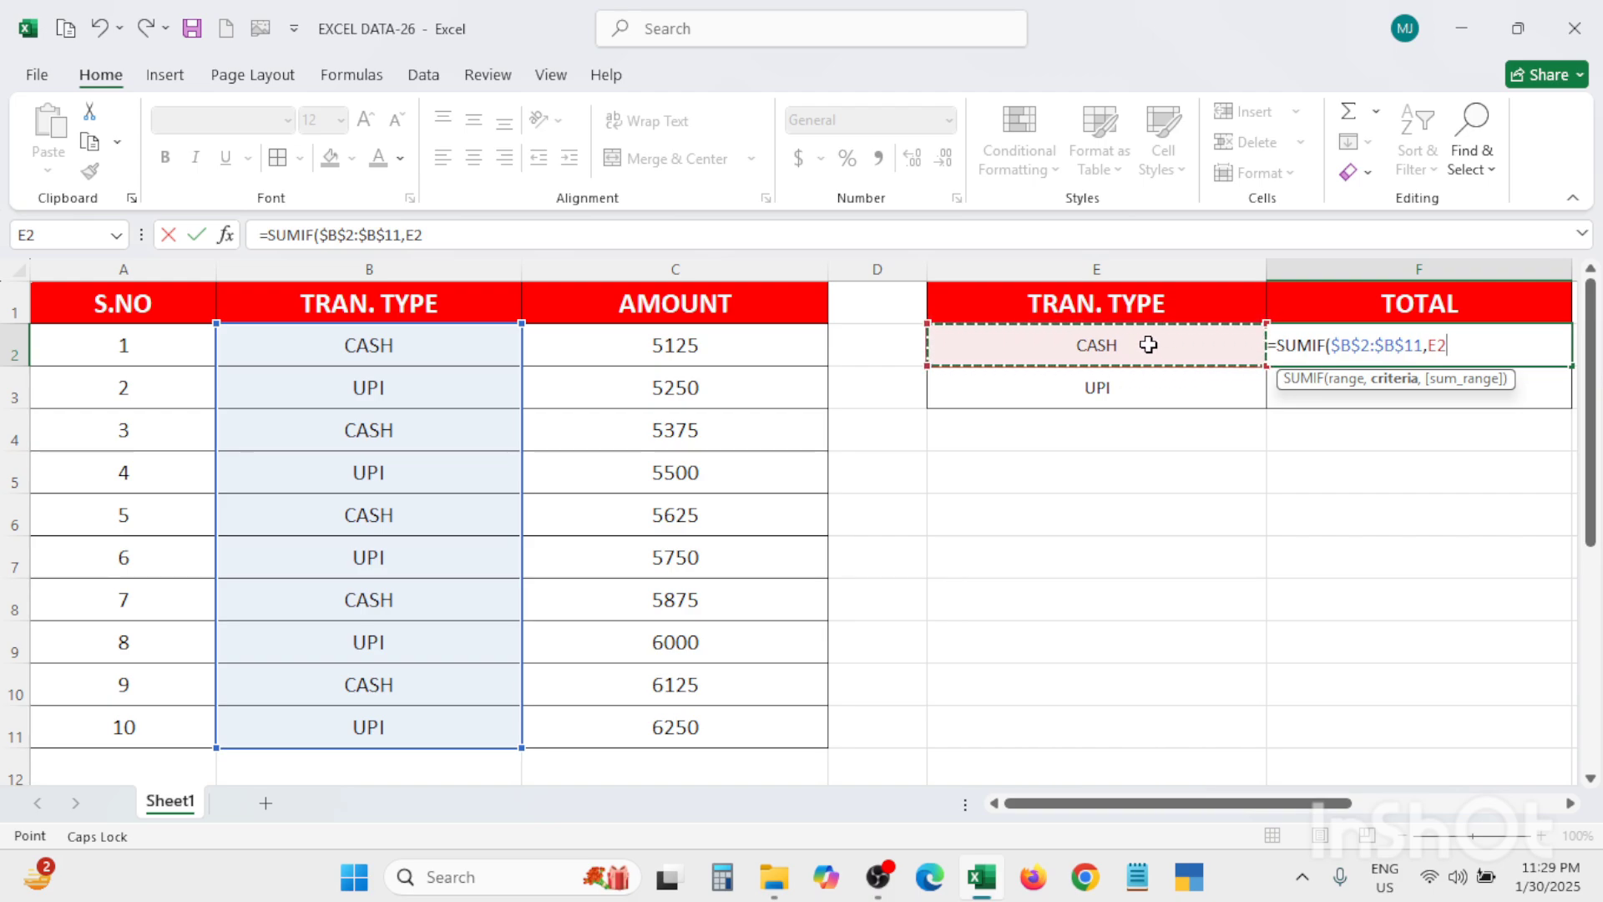
{"action": "type", "text": ","}
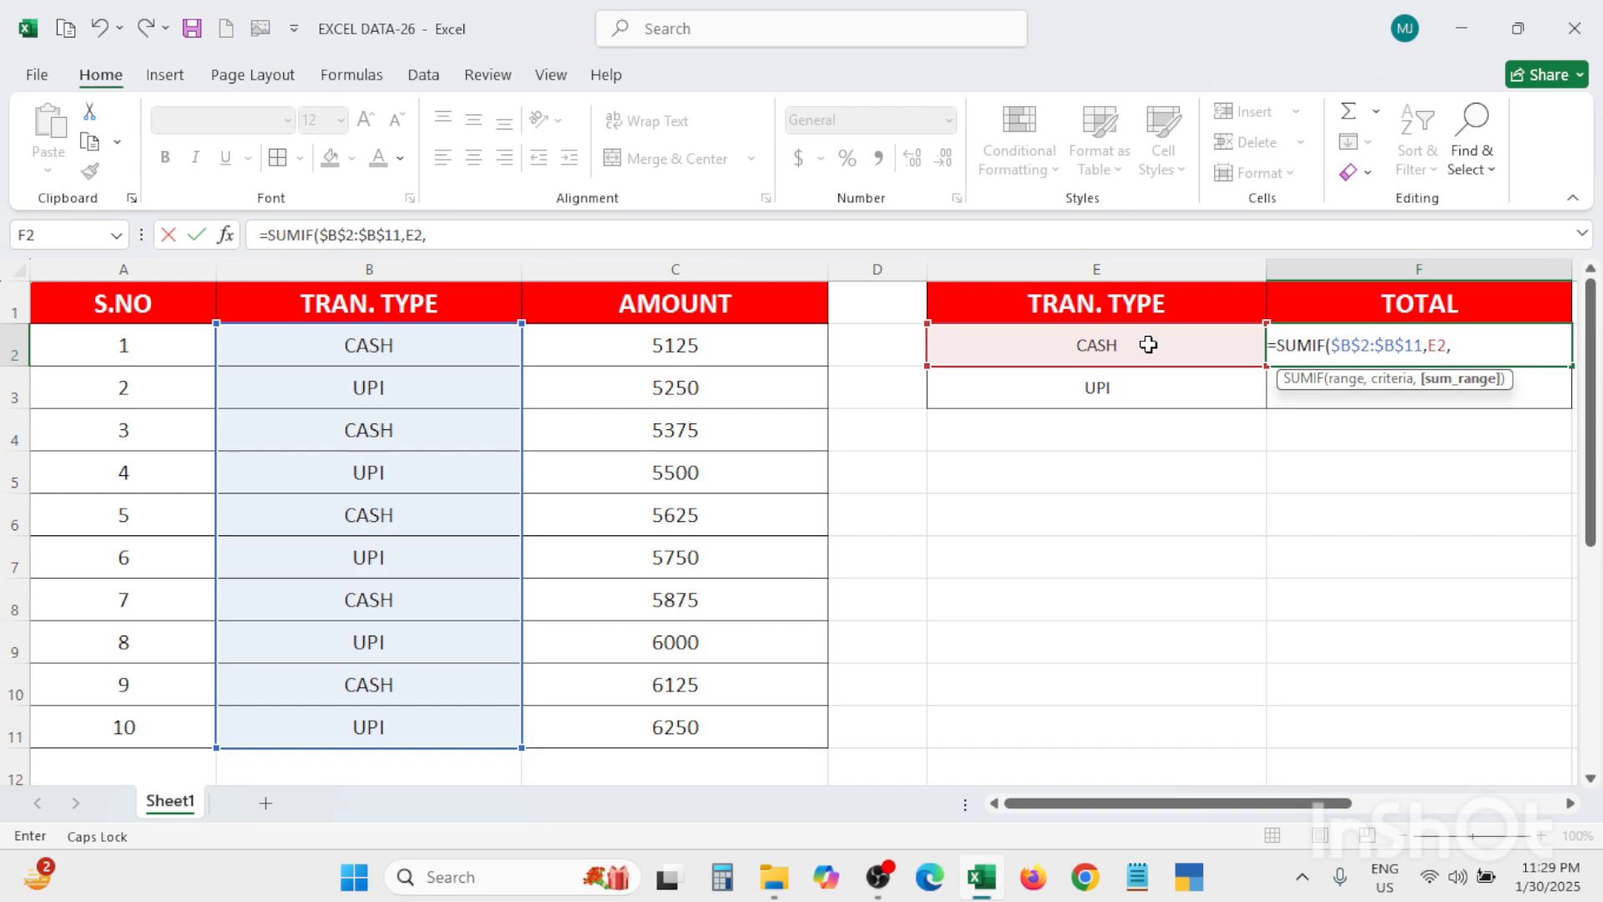
{"action": "key", "text": "BackSpace"}
{"action": "key", "text": "BackSpace"}
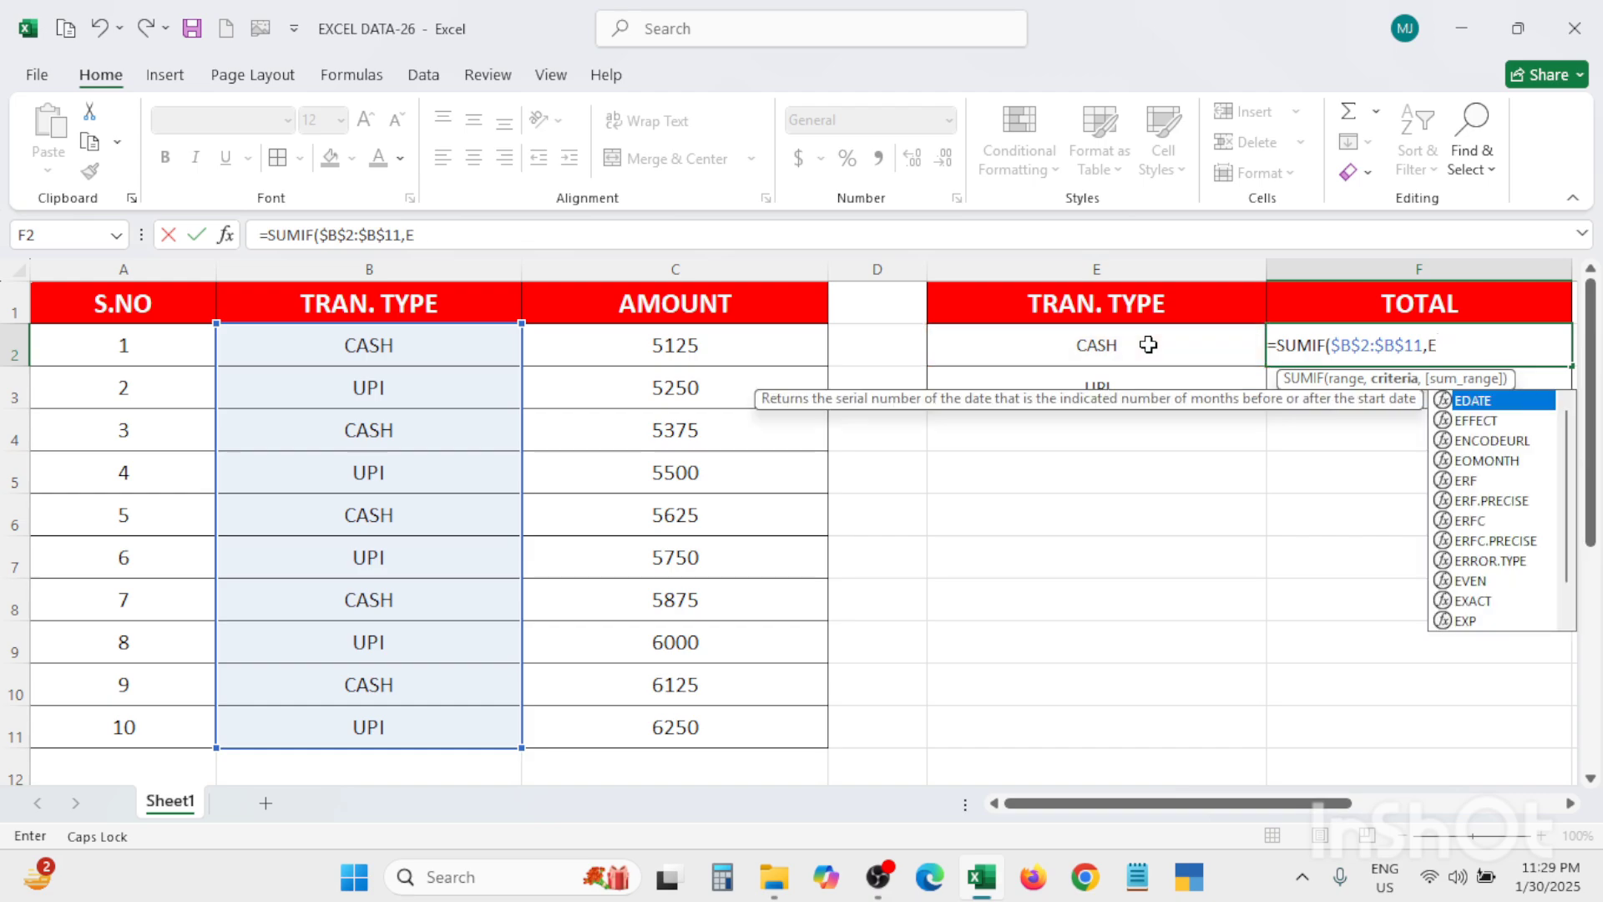
{"action": "key", "text": "BackSpace"}
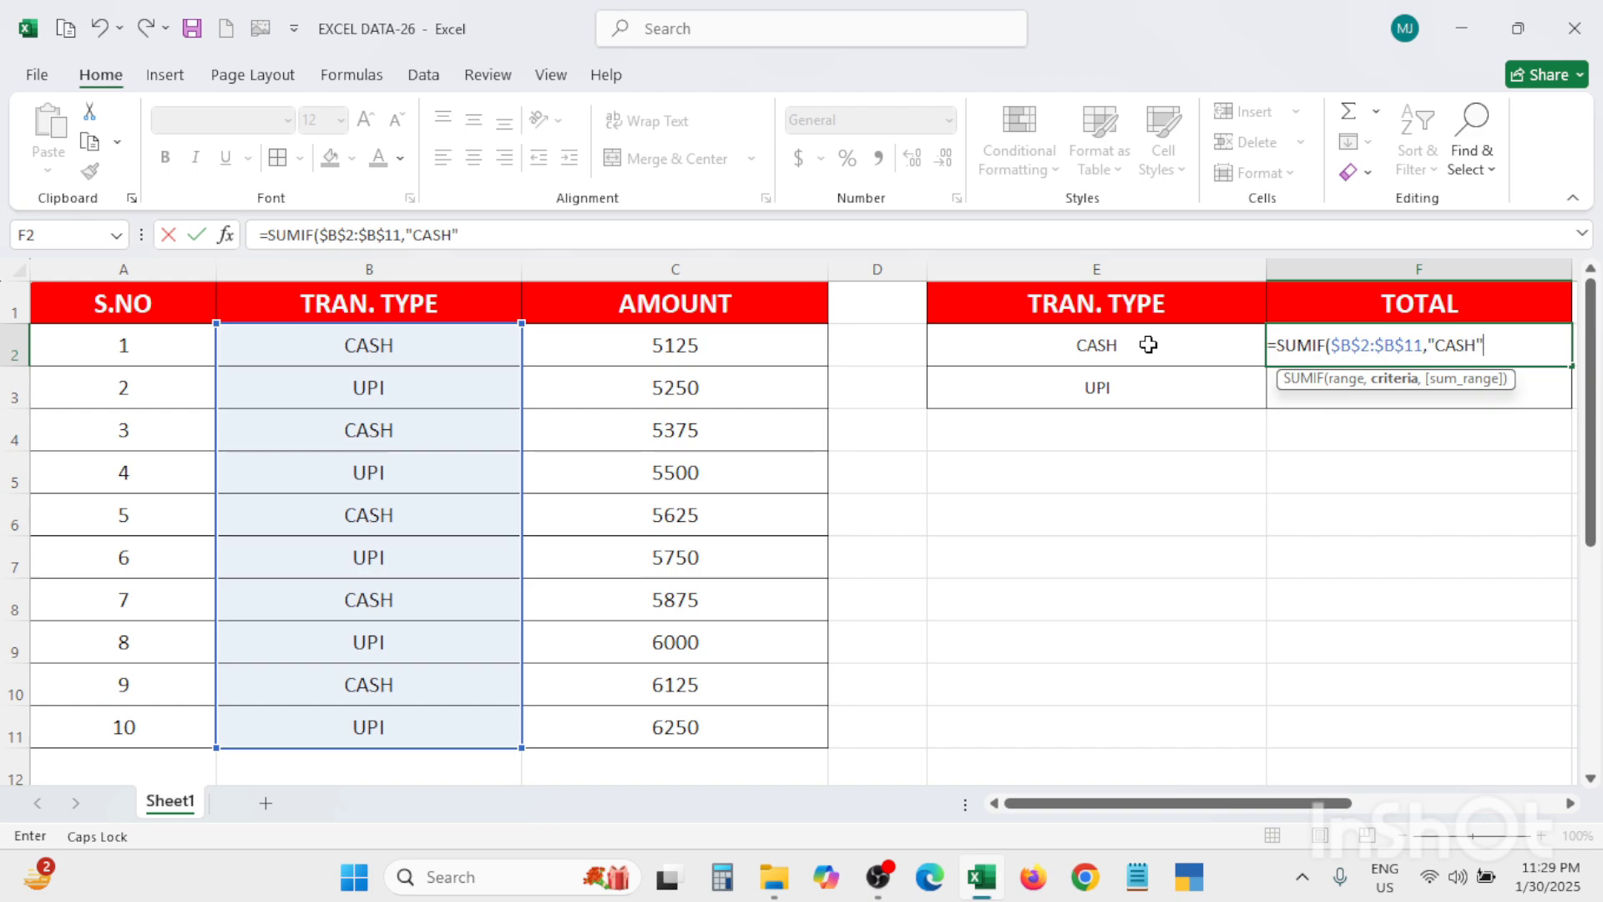
{"action": "type", "text": ","}
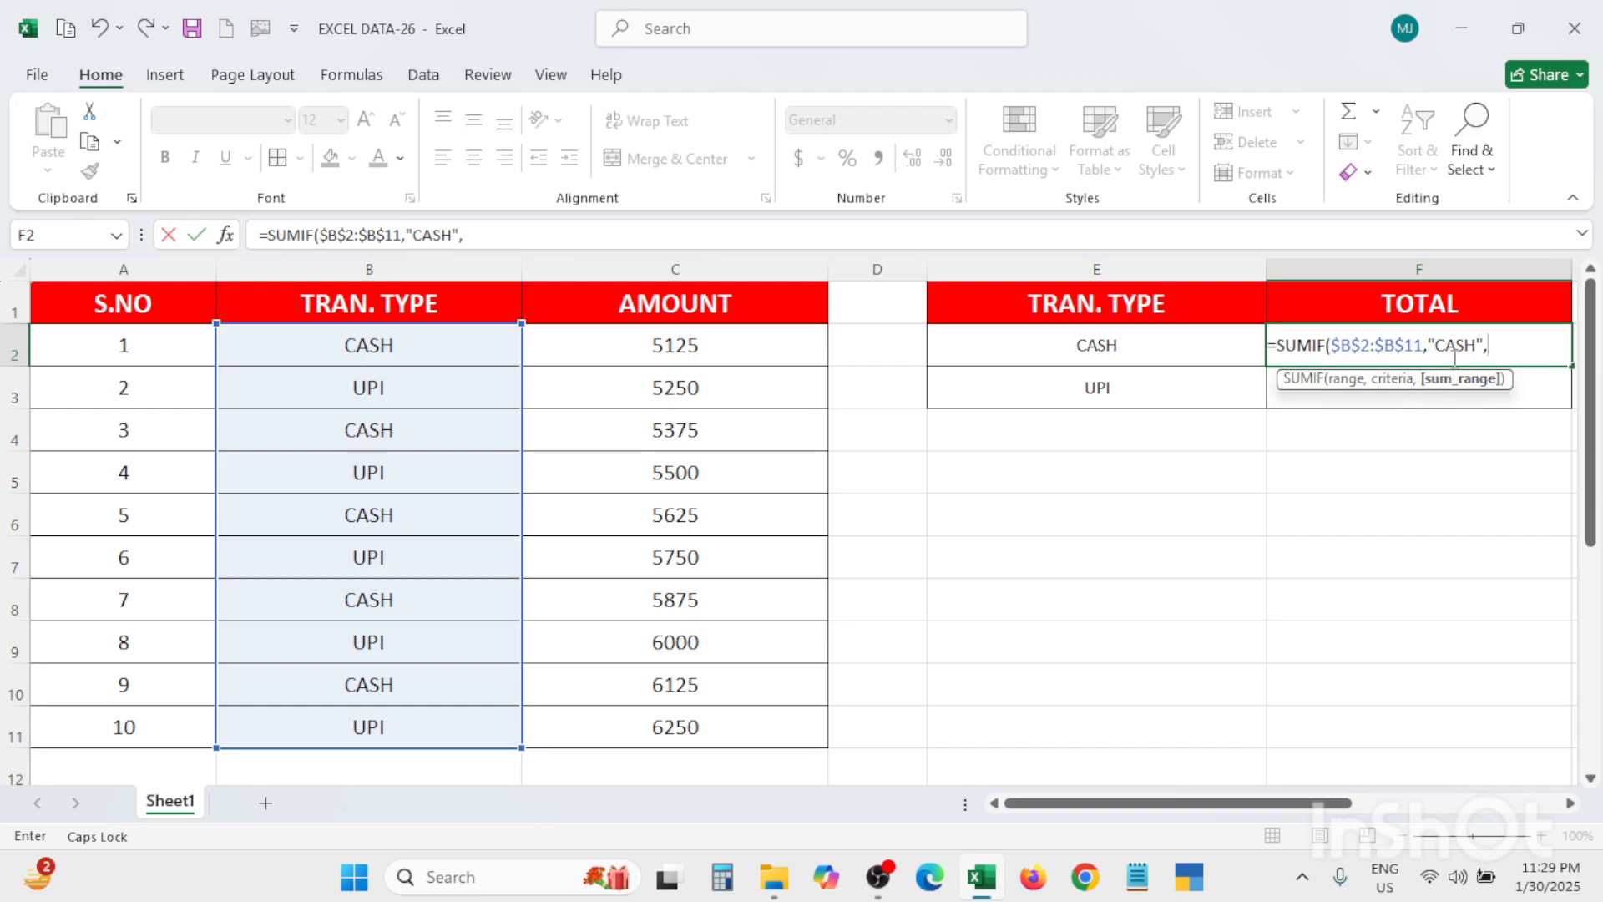
{"action": "key", "text": "BackSpace"}
{"action": "key", "text": "BackSpace"}
{"action": "key", "text": "BackSpace"}
{"action": "key", "text": "BackSpace"}
{"action": "key", "text": "BackSpace"}
{"action": "key", "text": "BackSpace"}
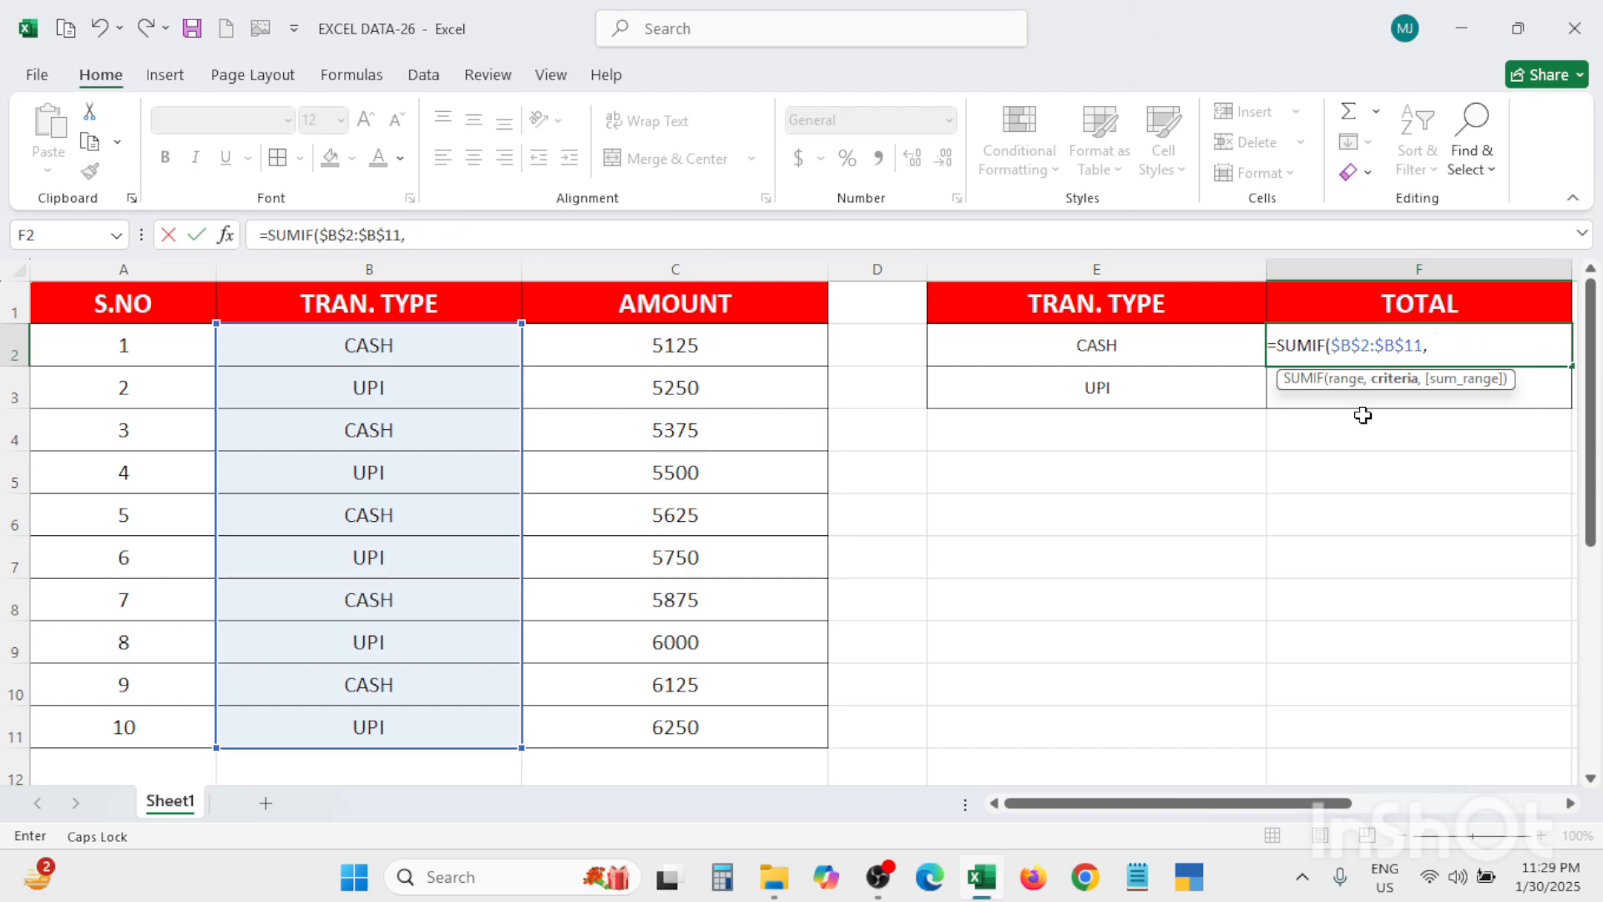
Complete the SUMIF formula in F2 with E2 as the criteria and $C$2:$C$11 as the absolute sum range.
{"action": "left_click", "coordinate": [1130, 348]}
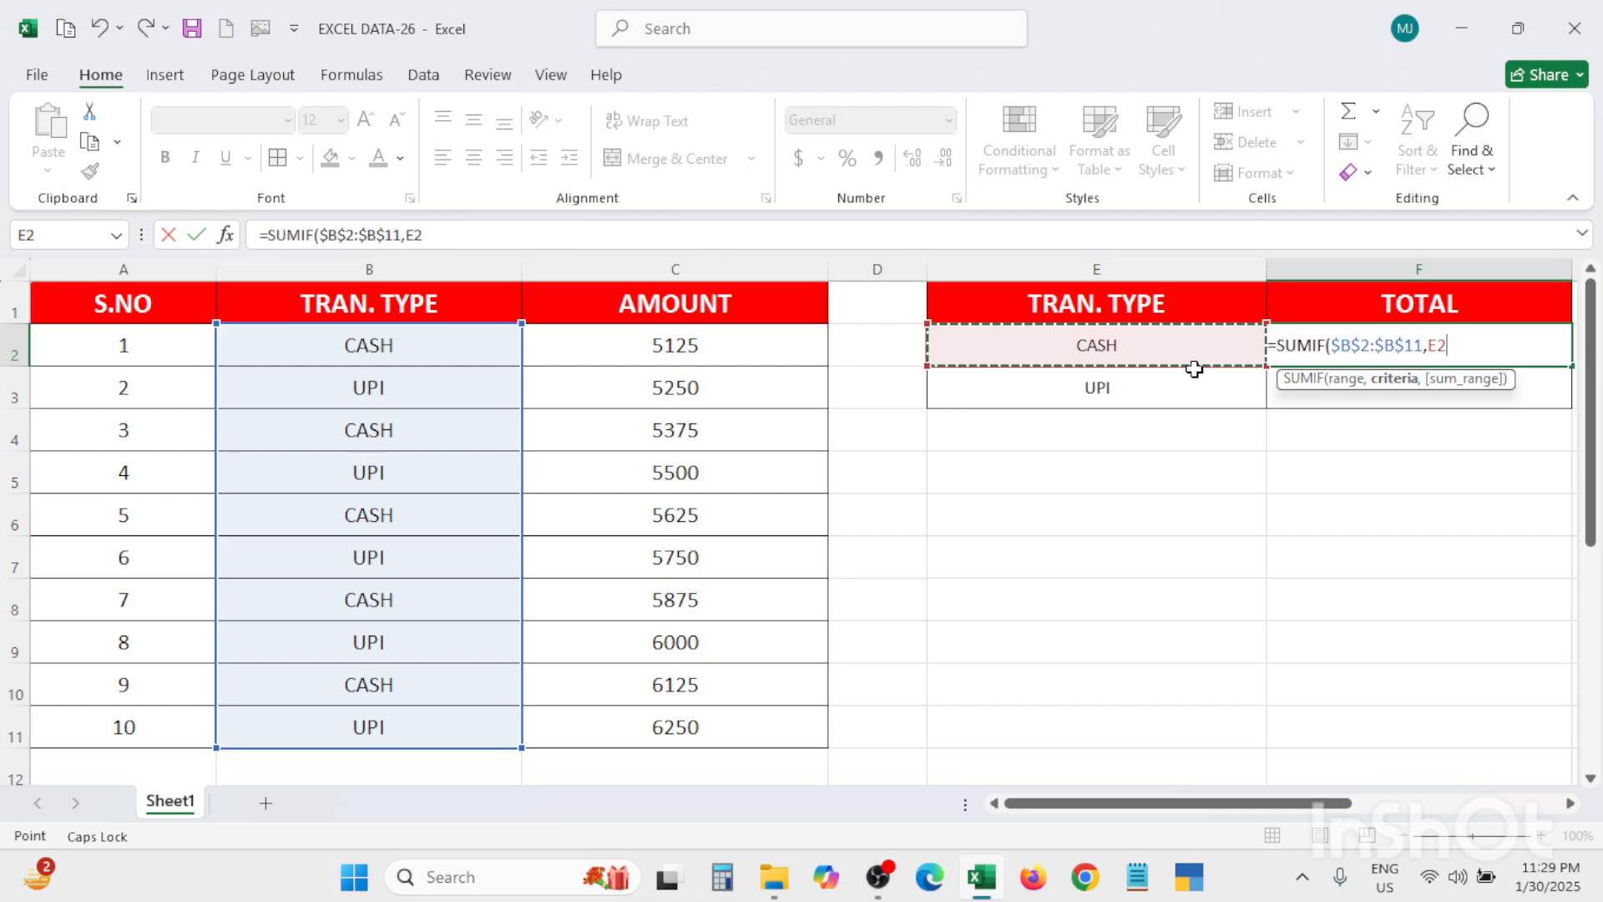
{"action": "type", "text": ","}
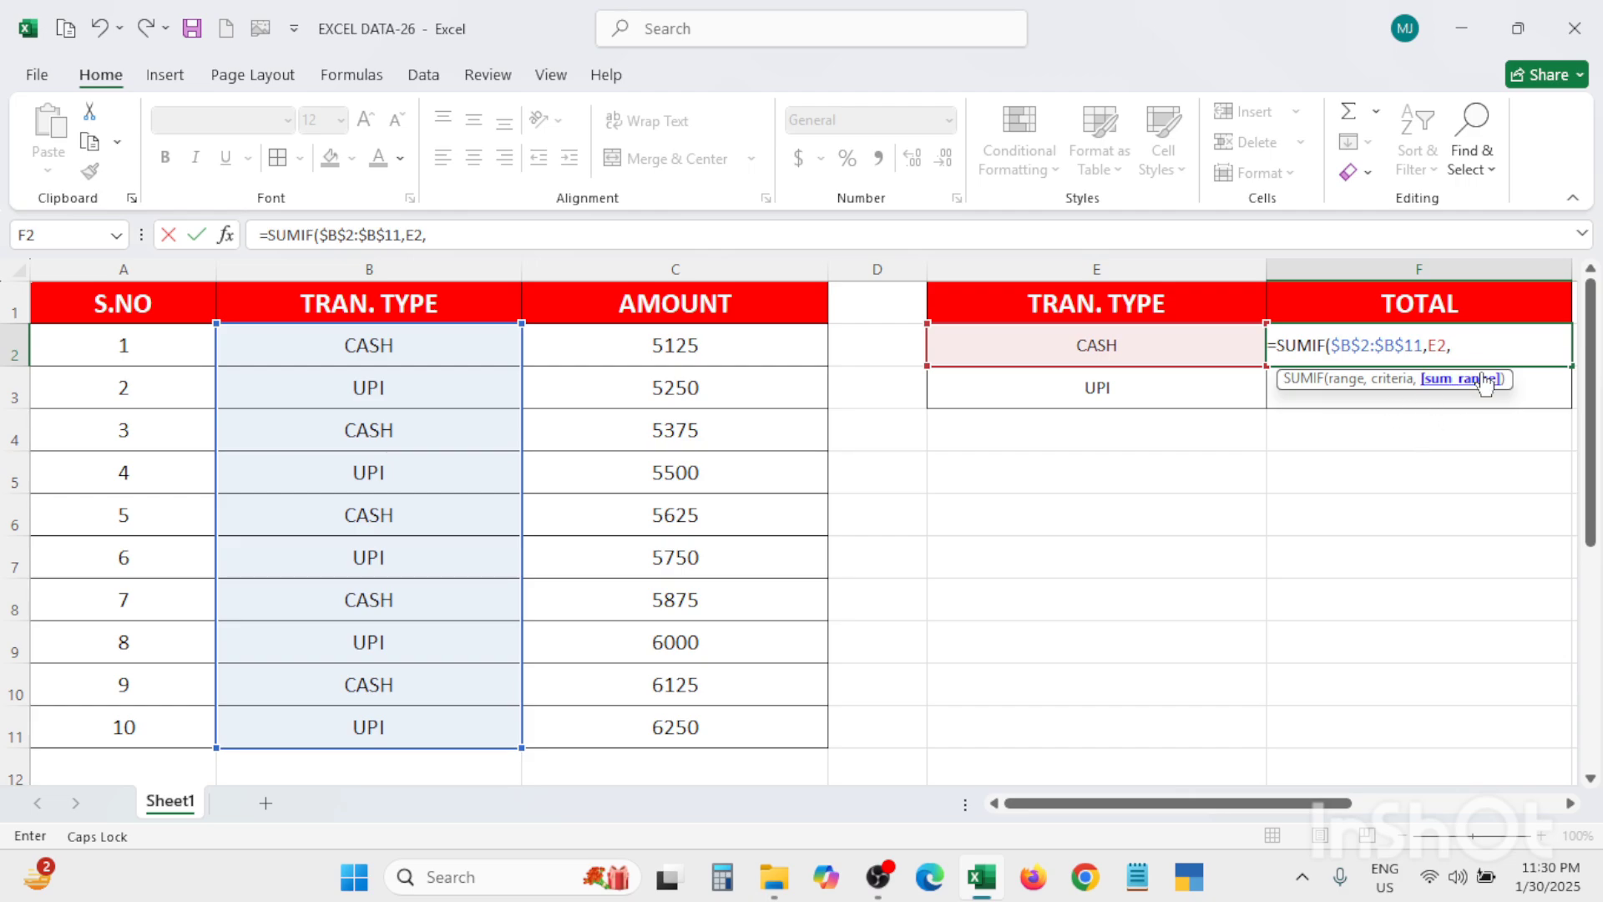
{"action": "left_click", "coordinate": [663, 359]}
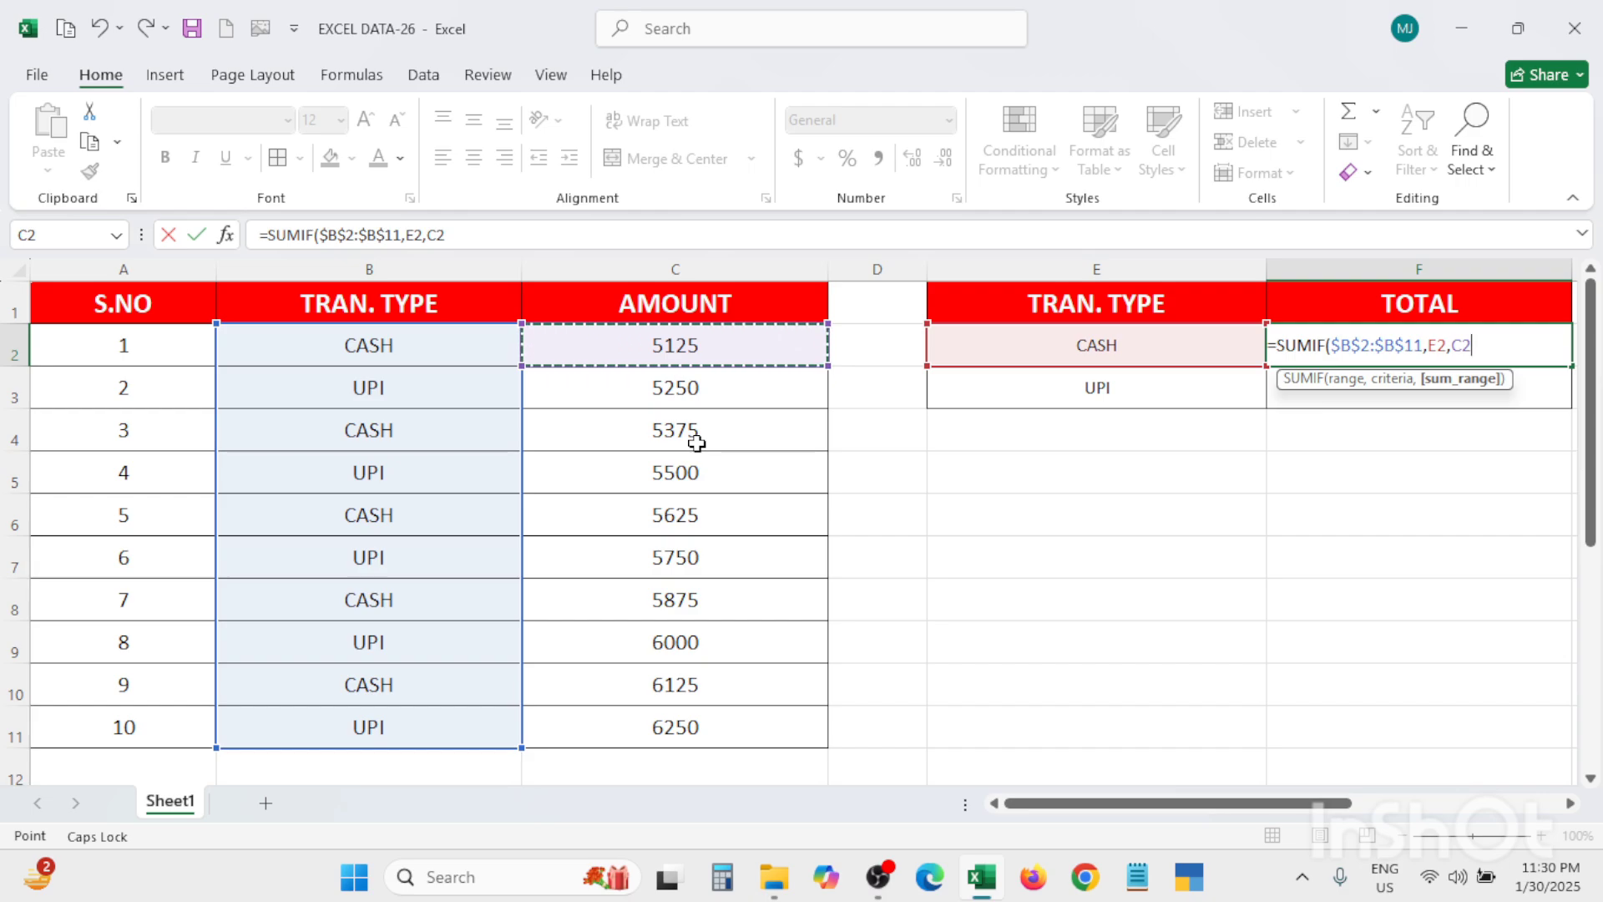
{"action": "key", "text": "ctrl+shift+Down"}
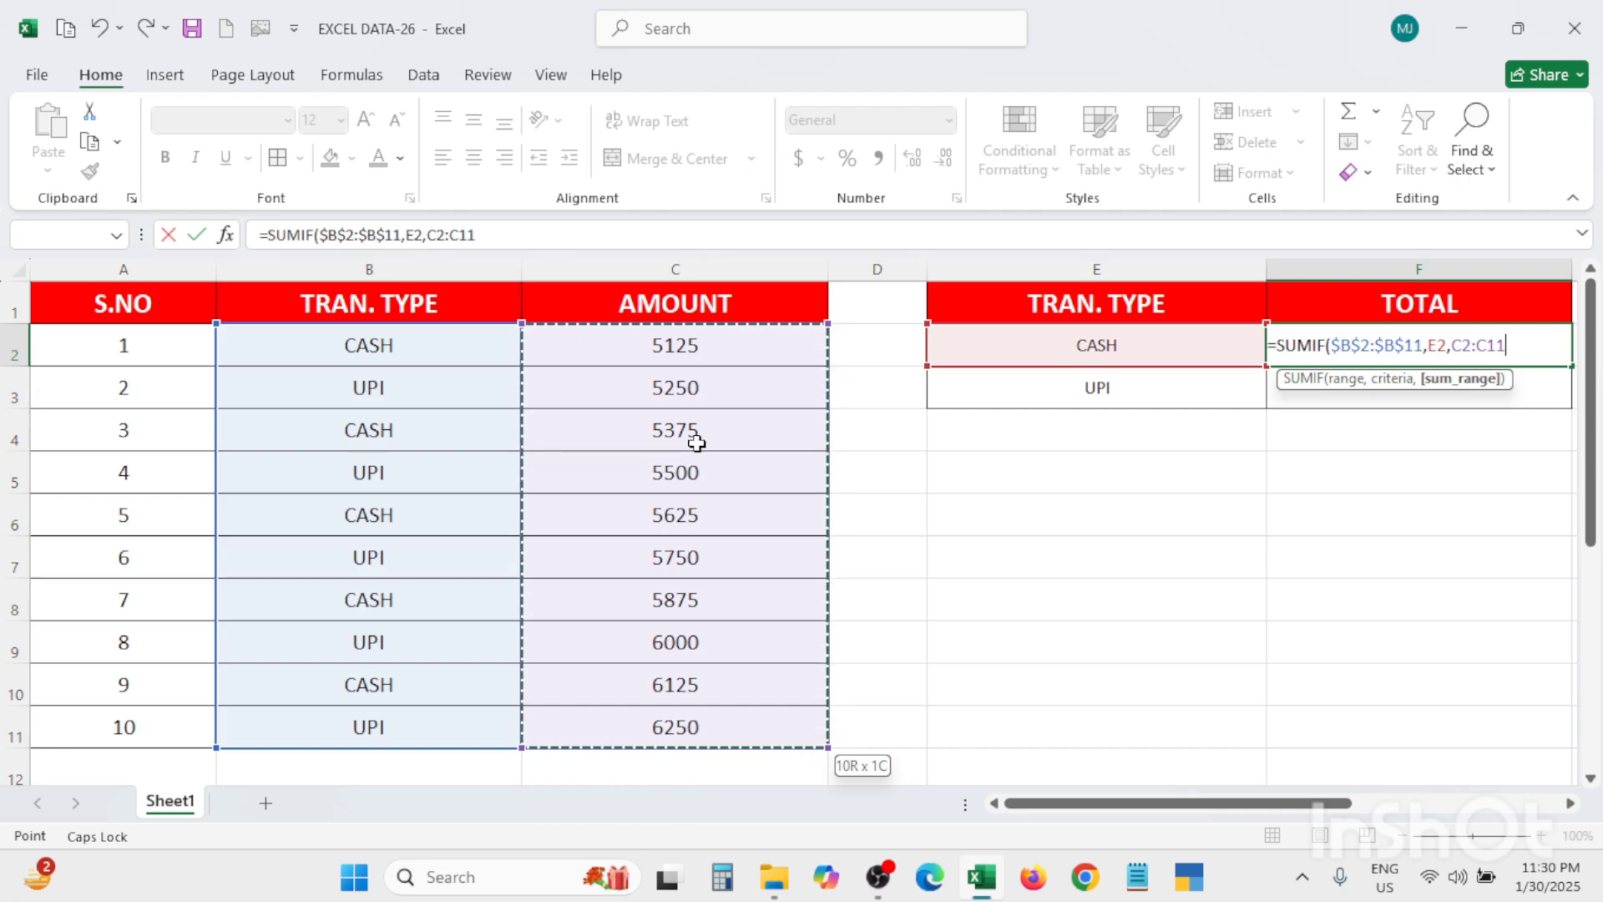
{"action": "key", "text": "F4"}
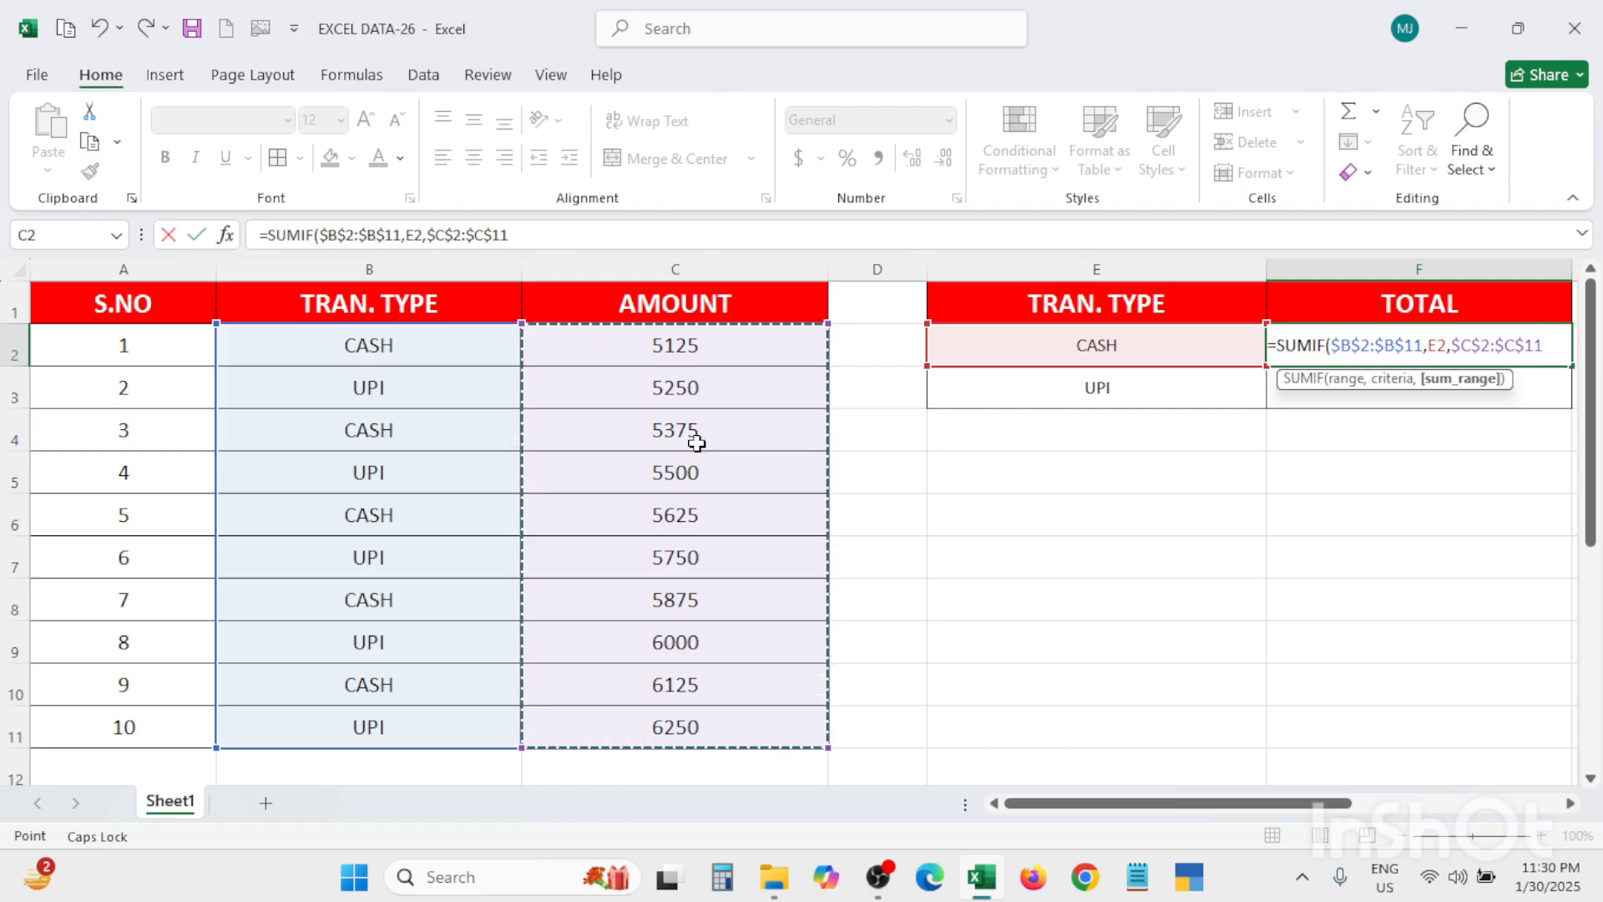
{"action": "type", "text": ")"}
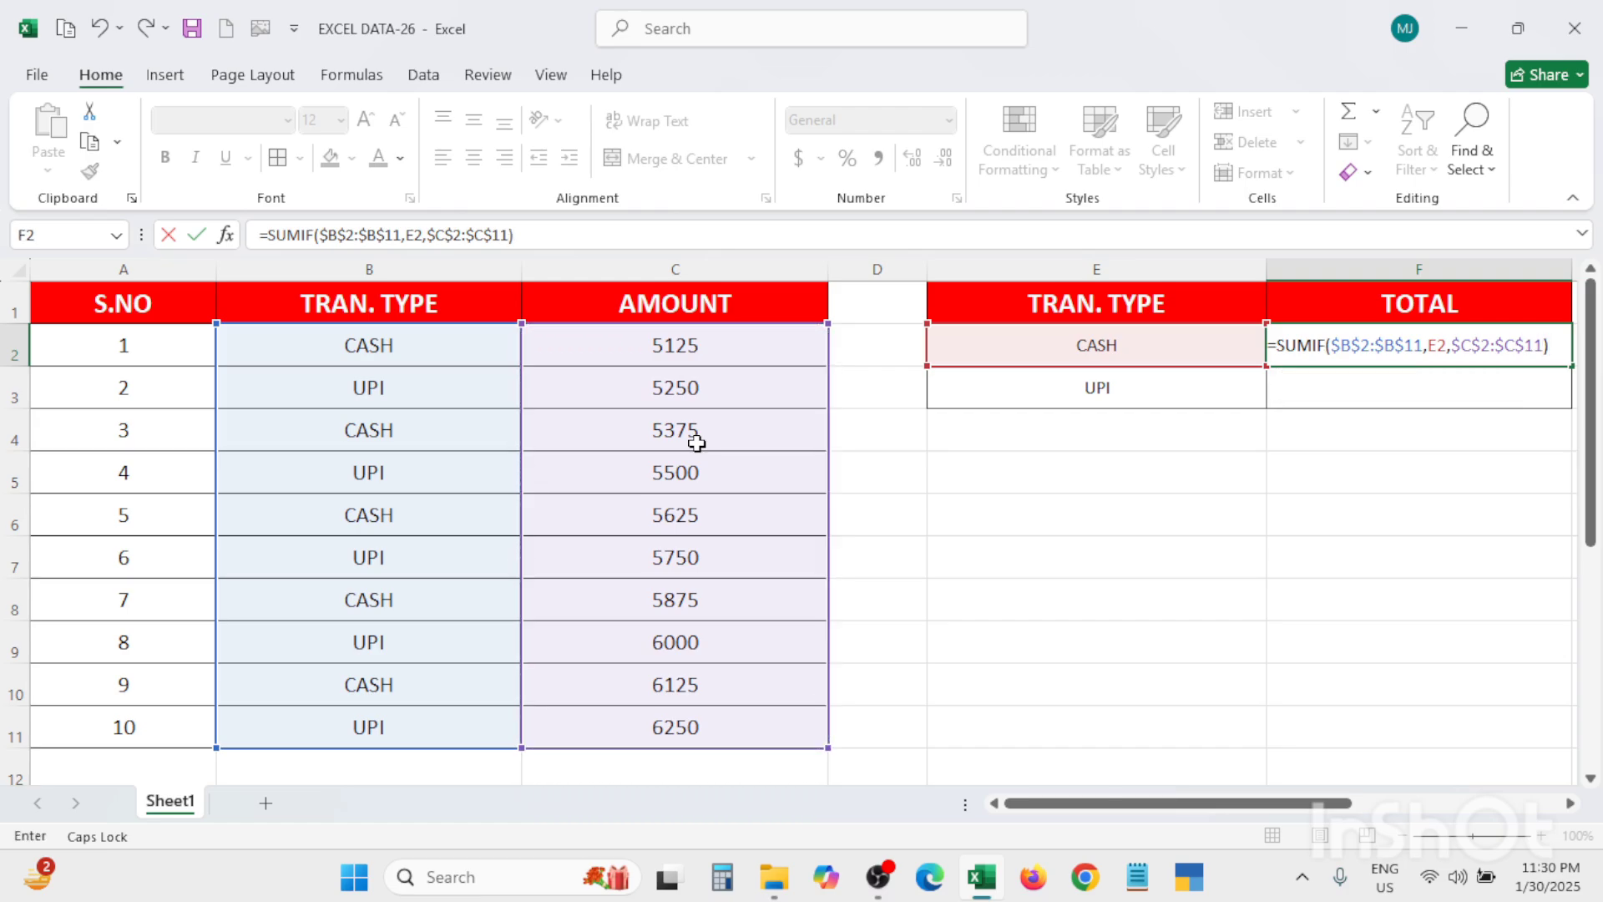
{"action": "key", "text": "Return"}
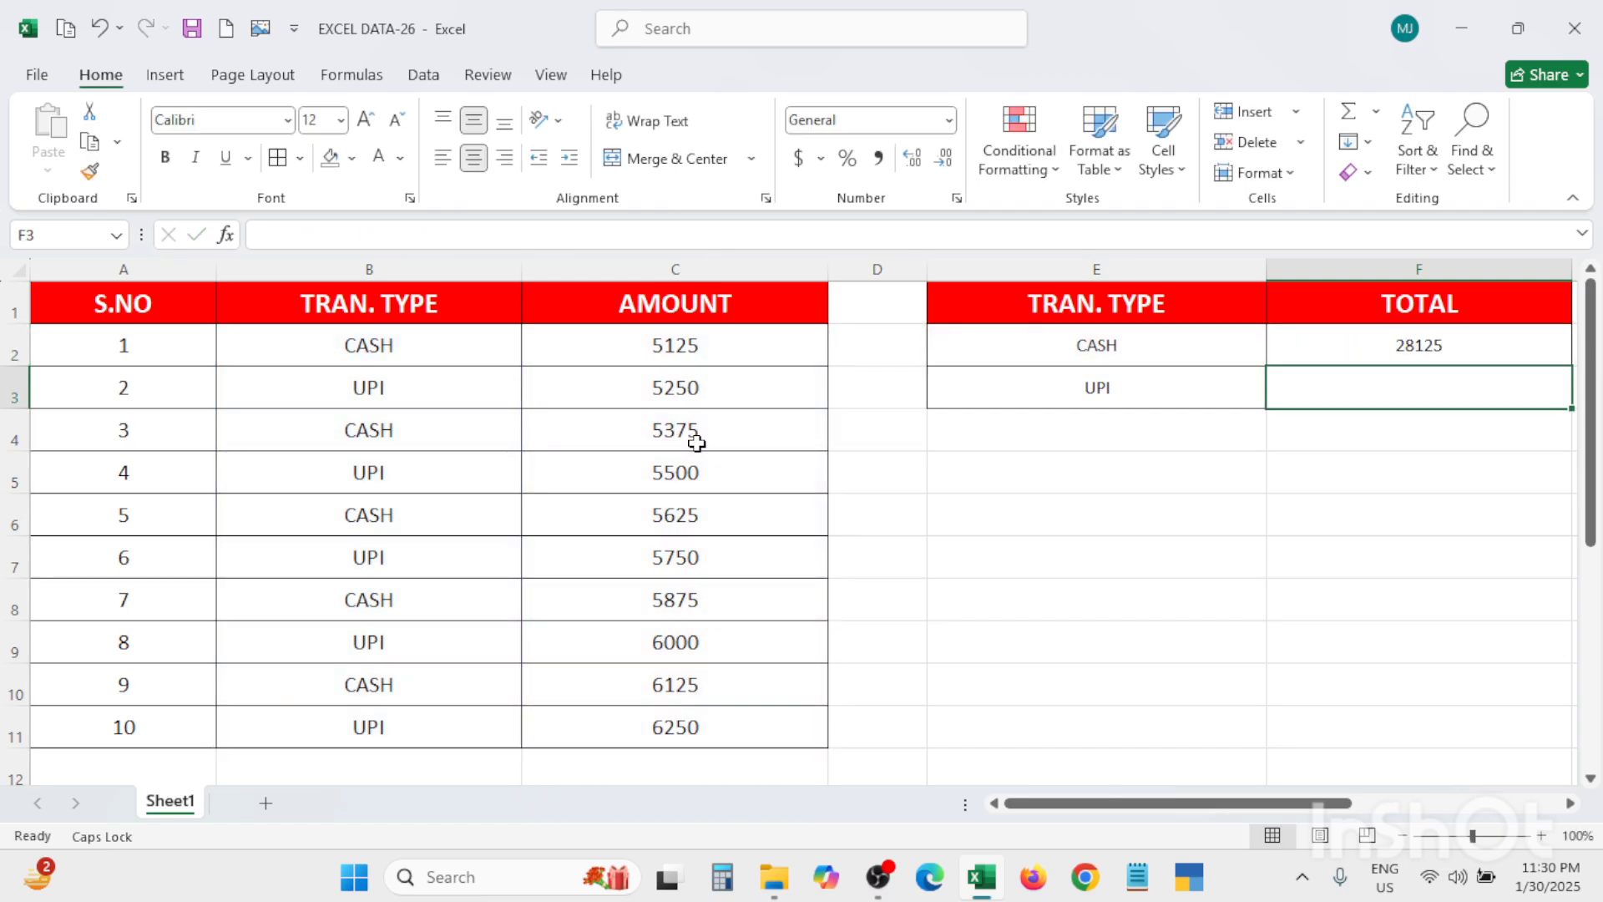
{"action": "left_click", "coordinate": [1396, 355]}
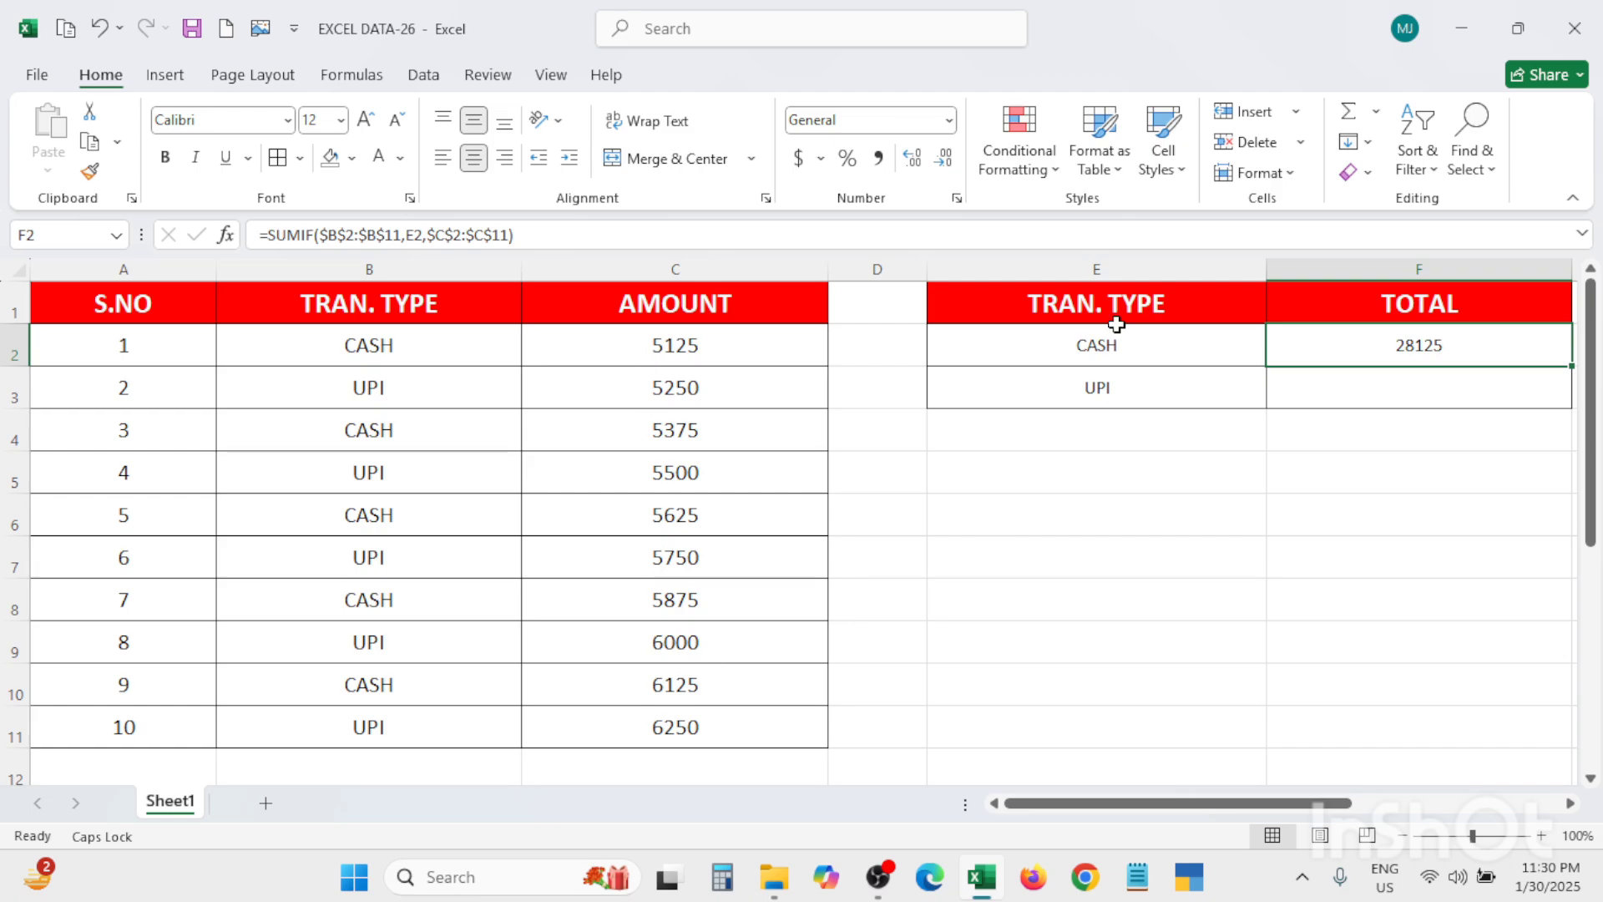
{"action": "left_click", "coordinate": [1405, 489]}
{"action": "left_click", "coordinate": [1420, 341]}
{"action": "left_click", "coordinate": [1110, 395]}
{"action": "left_click", "coordinate": [1409, 387]}
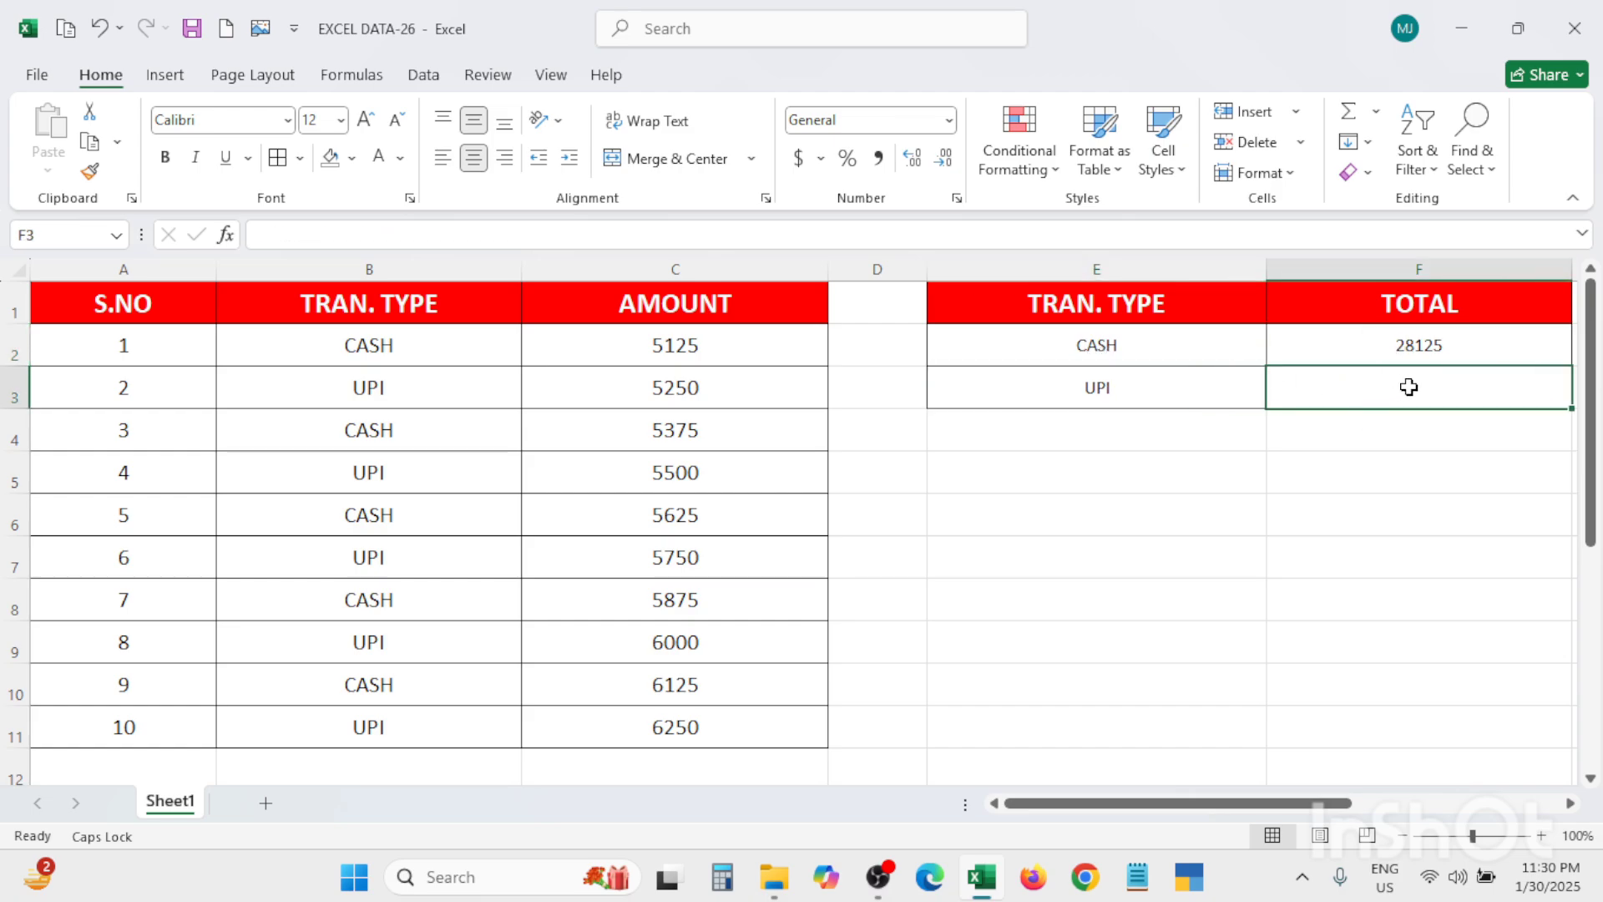
{"action": "left_click", "coordinate": [1435, 459]}
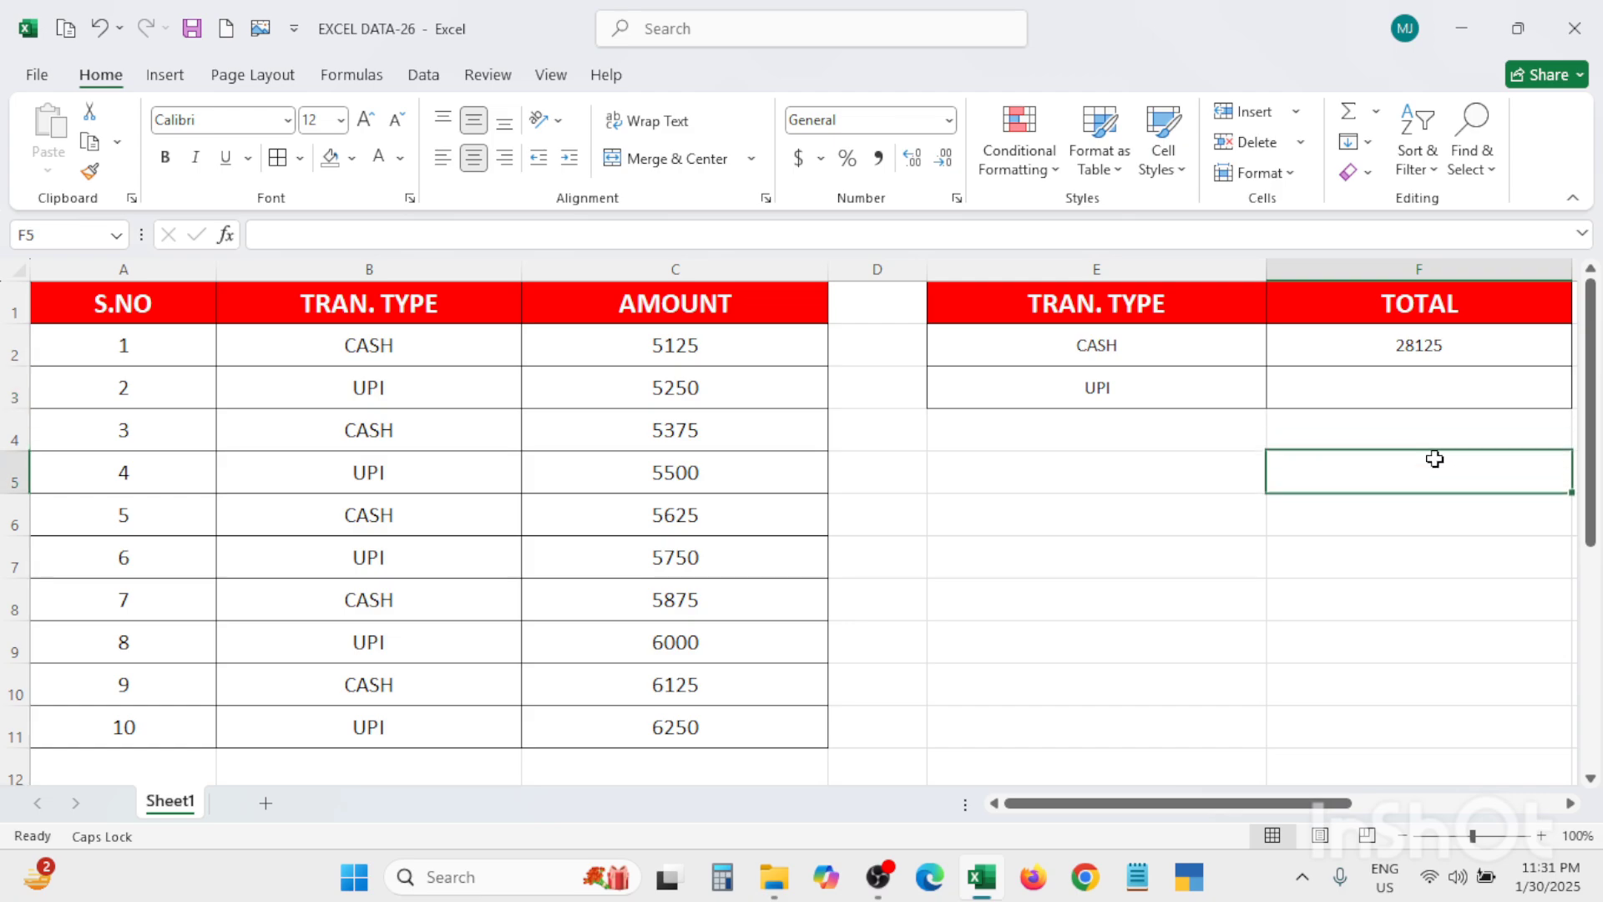
Fill the SUMIF formula from F2 down to the UPI total cell F3.
{"action": "left_click", "coordinate": [1421, 347]}
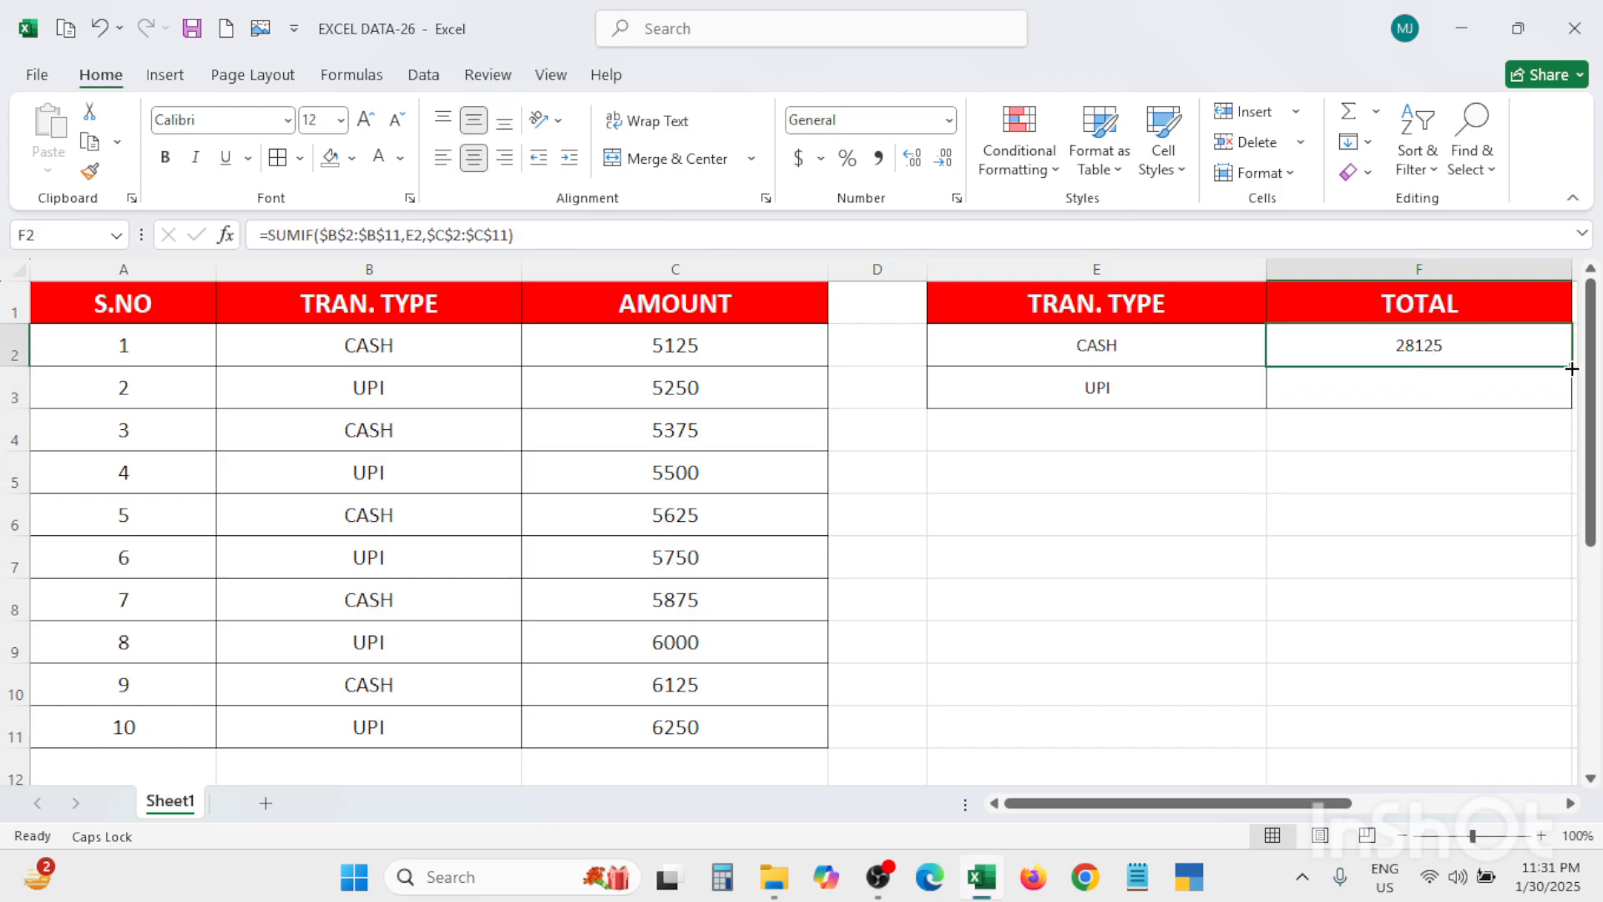
{"action": "left_click_drag", "start_coordinate": [1570, 366], "coordinate": [1553, 399]}
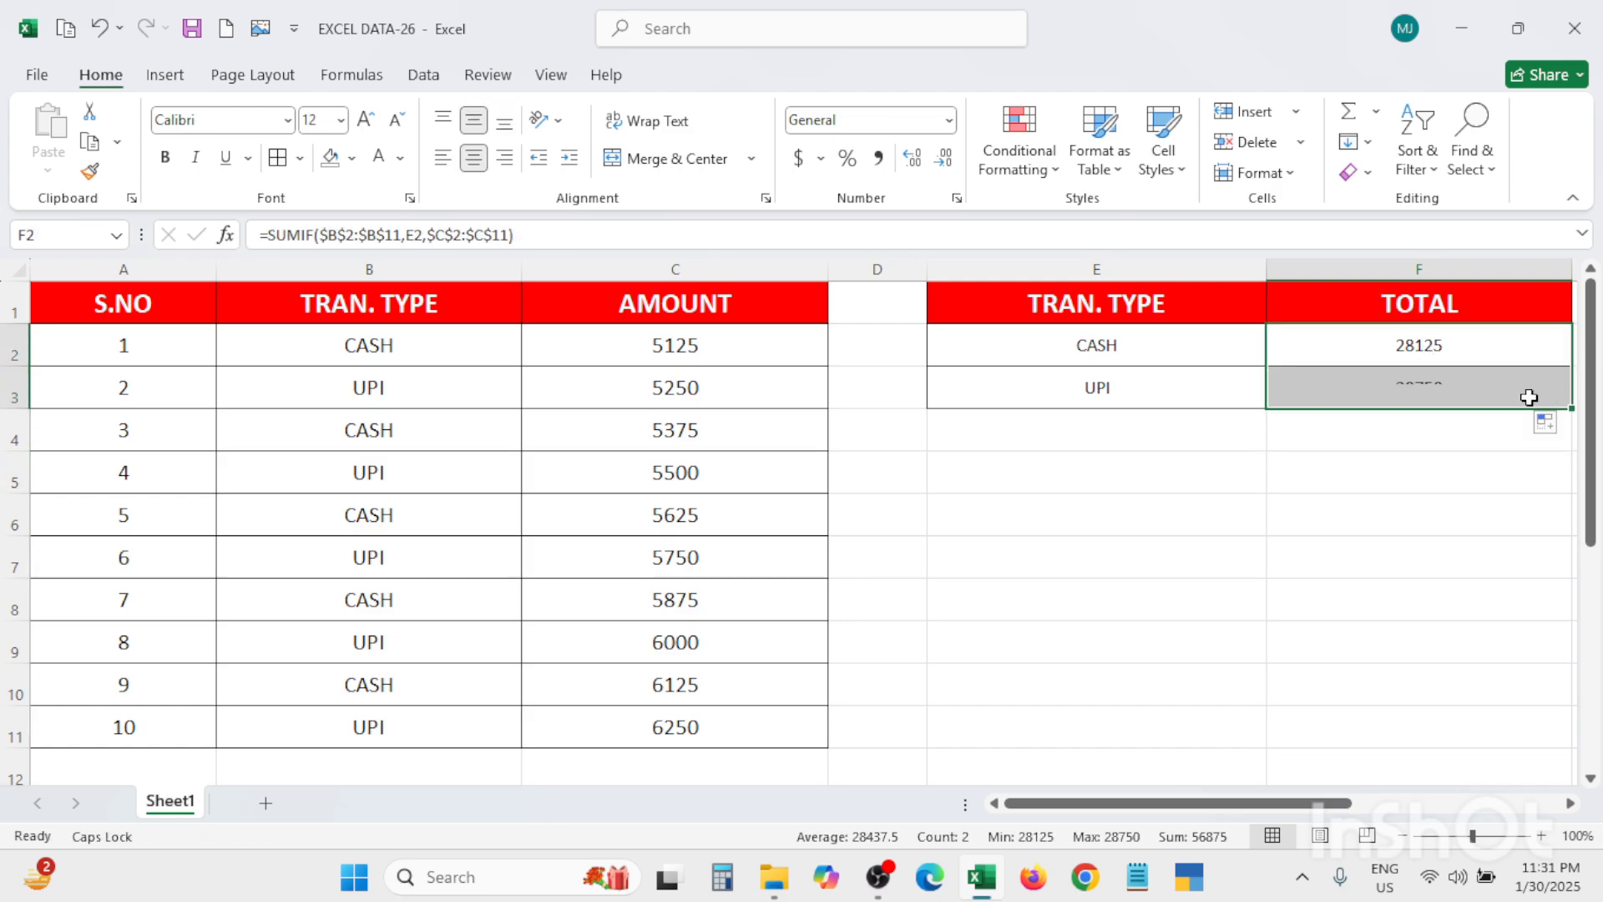
{"action": "left_click", "coordinate": [1374, 464]}
Check the SUMIF formulas in the UPI and CASH total cells against their transaction types.
{"action": "left_click", "coordinate": [1370, 399]}
{"action": "left_click", "coordinate": [1111, 395]}
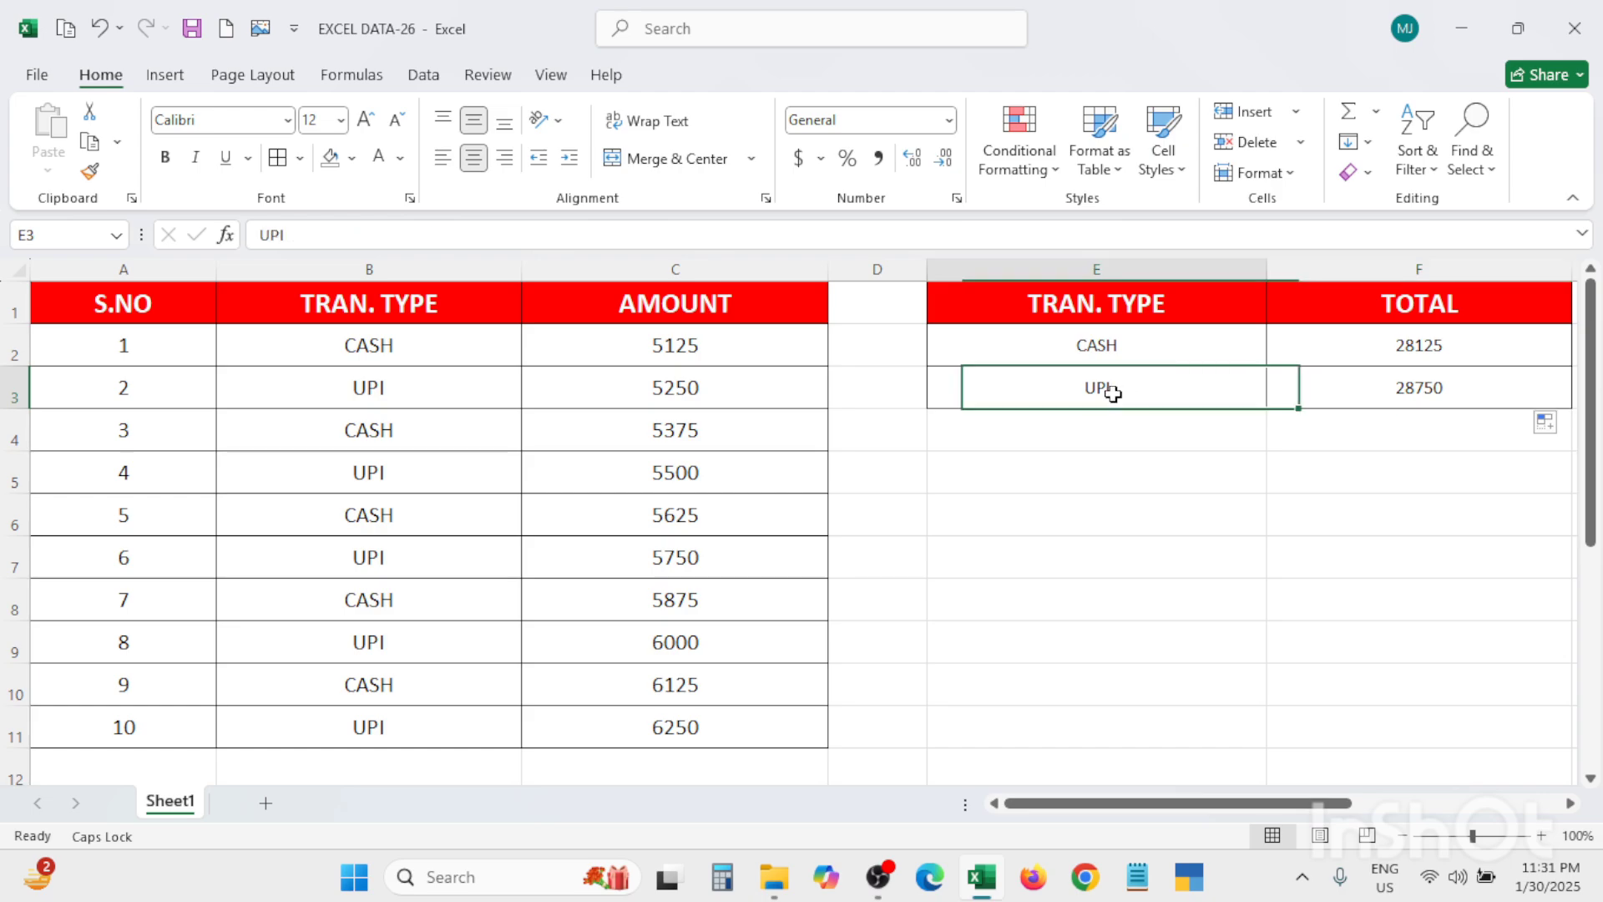
{"action": "left_click", "coordinate": [1398, 392]}
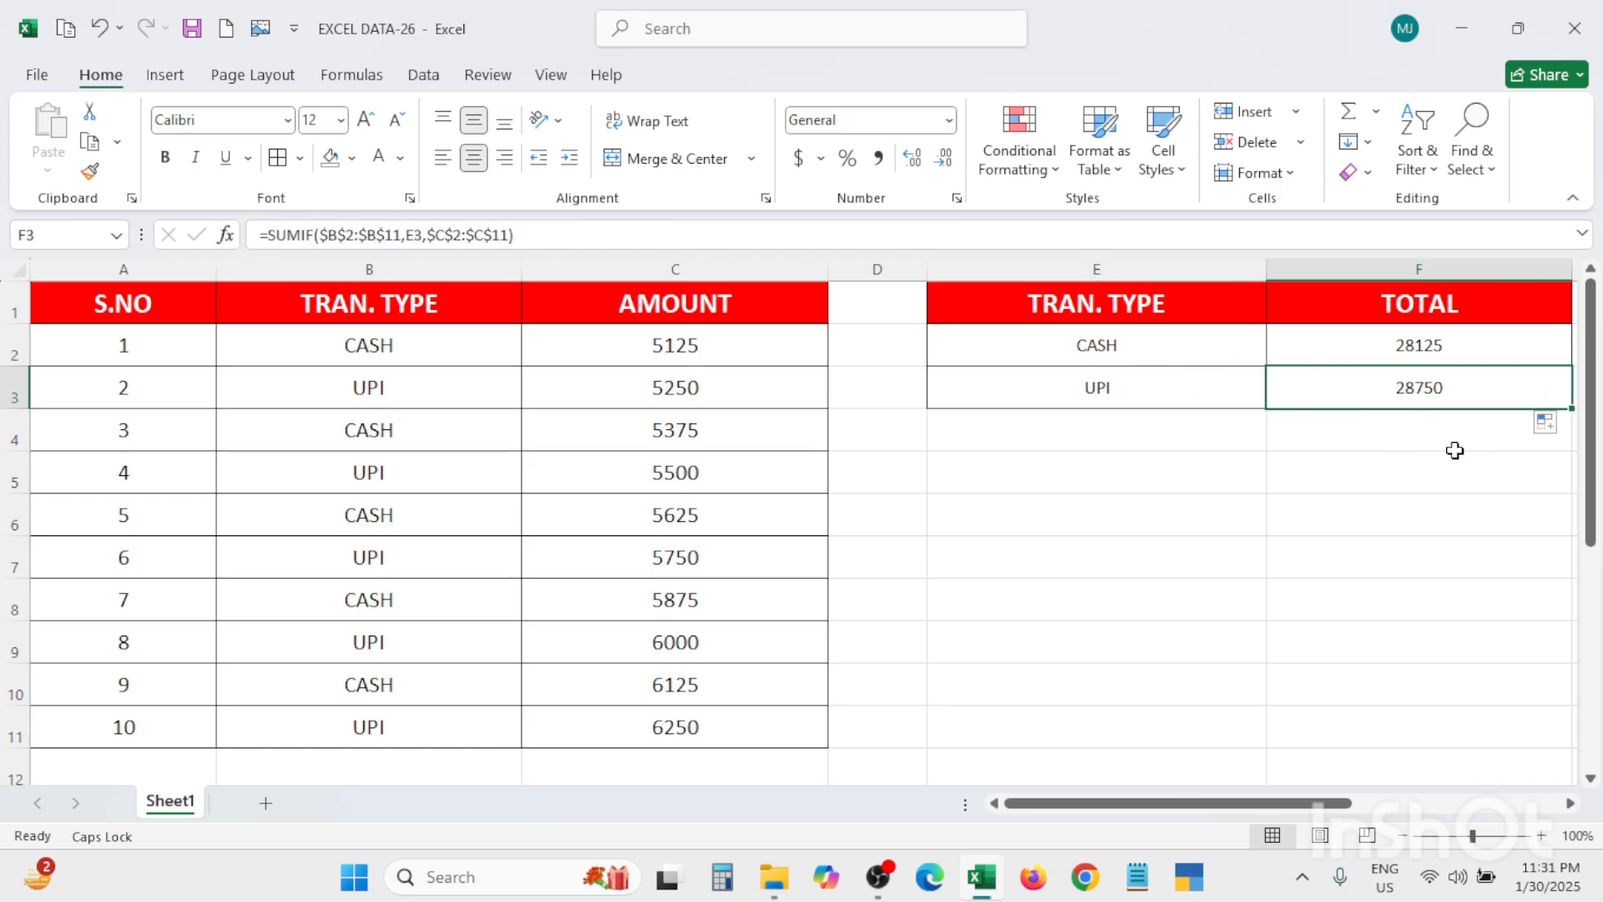
{"action": "left_click", "coordinate": [1096, 353]}
{"action": "left_click", "coordinate": [1418, 351]}
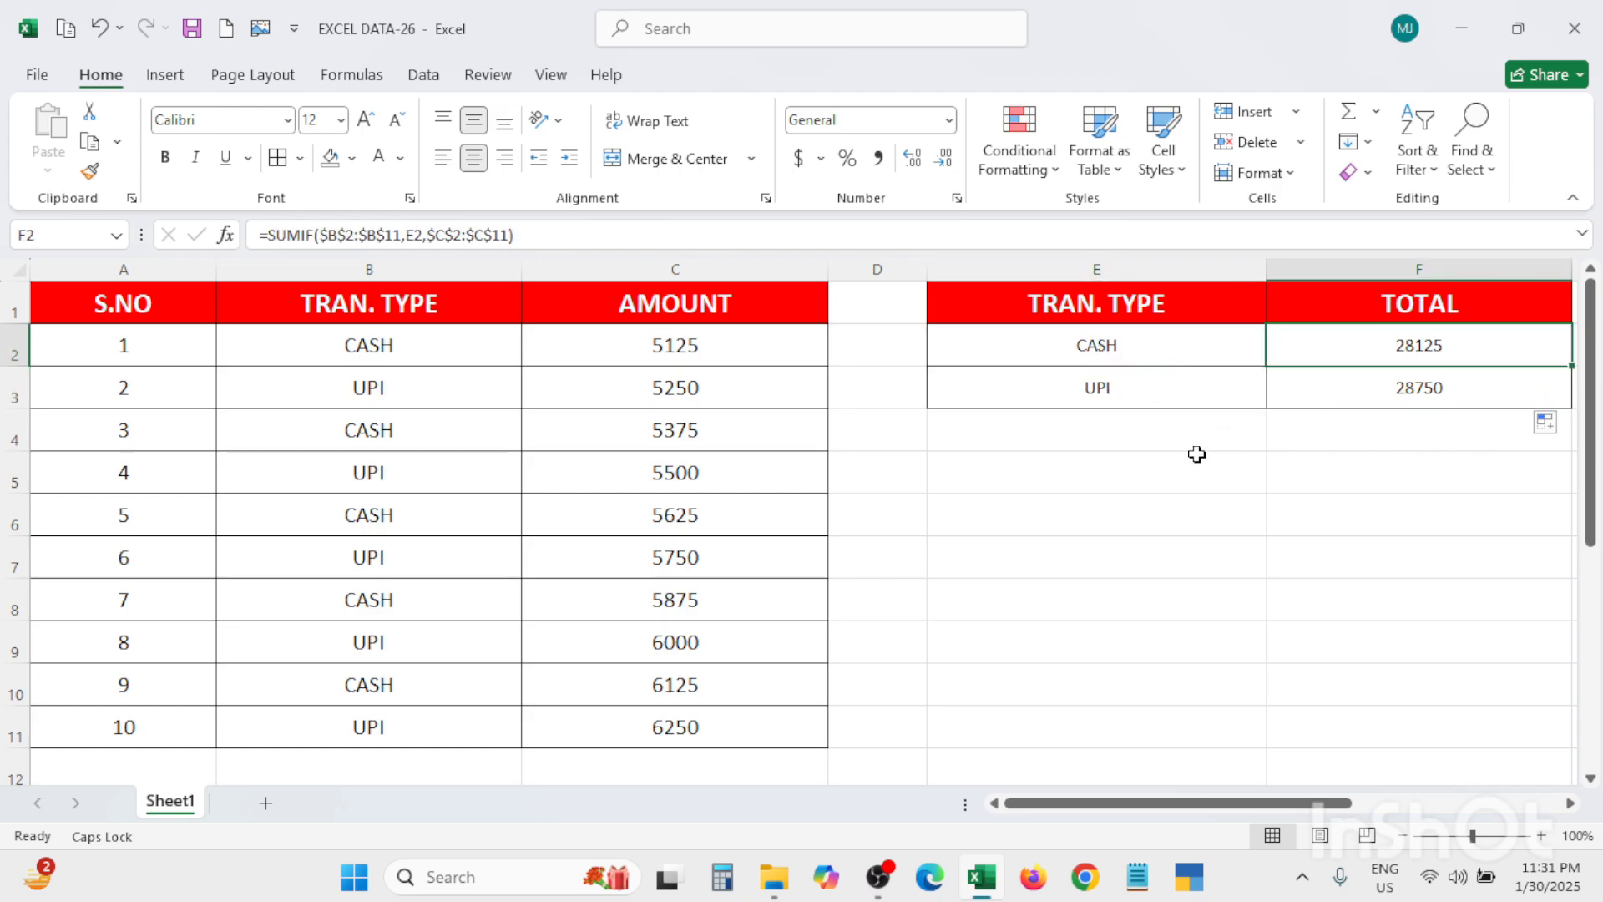
{"action": "left_click", "coordinate": [1251, 479]}
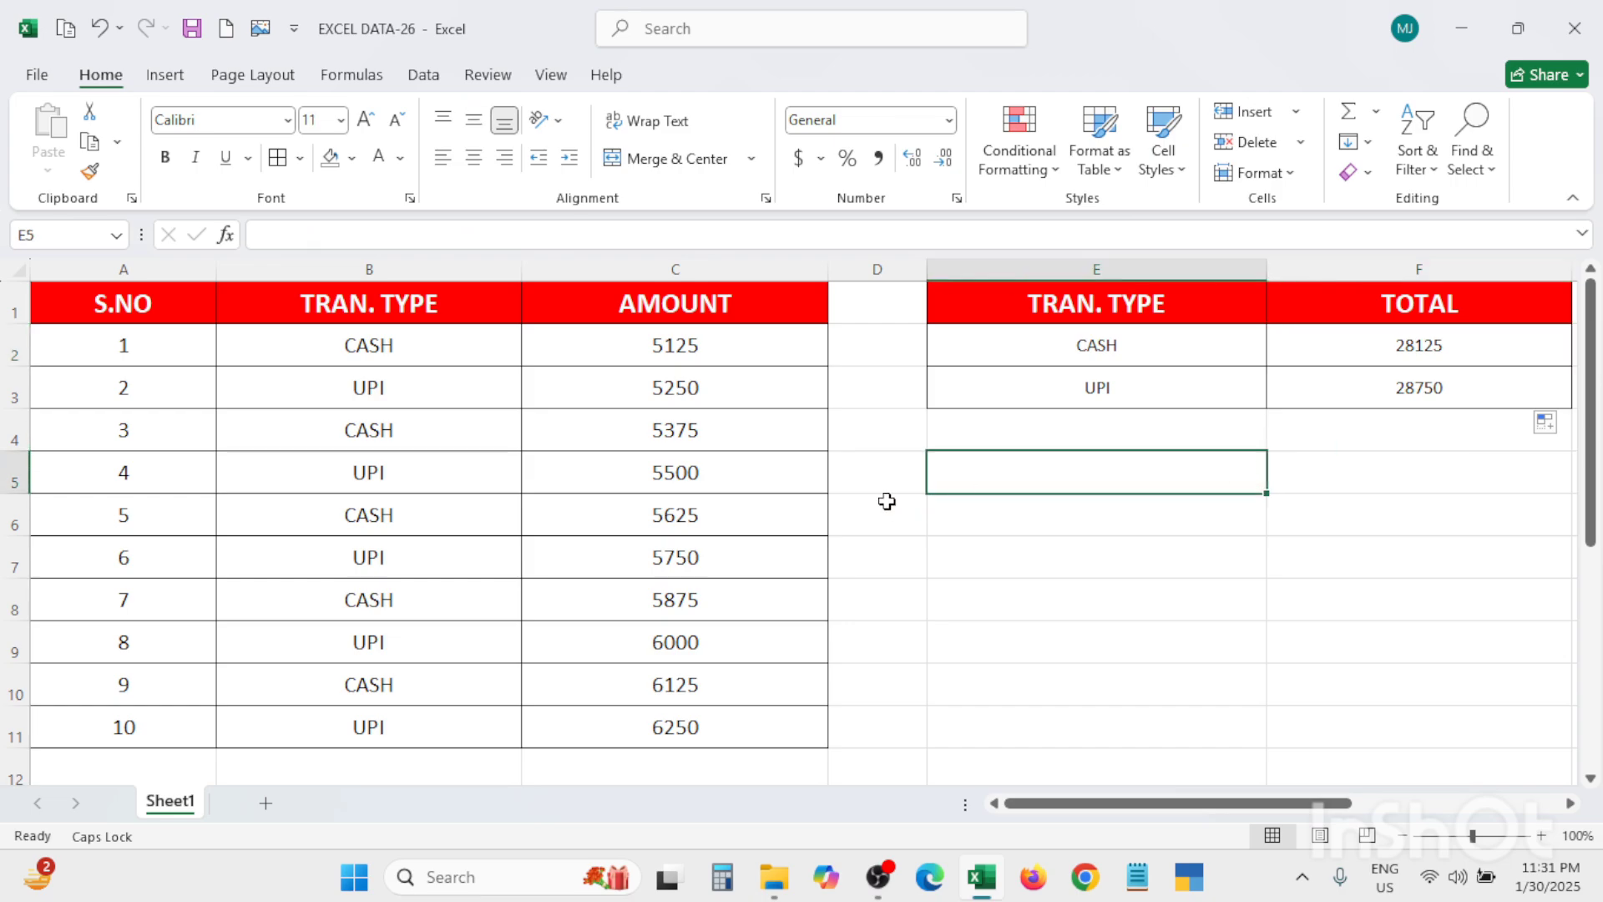
Select all the CASH amounts in column C to compare their sum with the CASH total in F2.
{"action": "left_click", "coordinate": [391, 347]}
{"action": "left_click", "coordinate": [612, 358]}
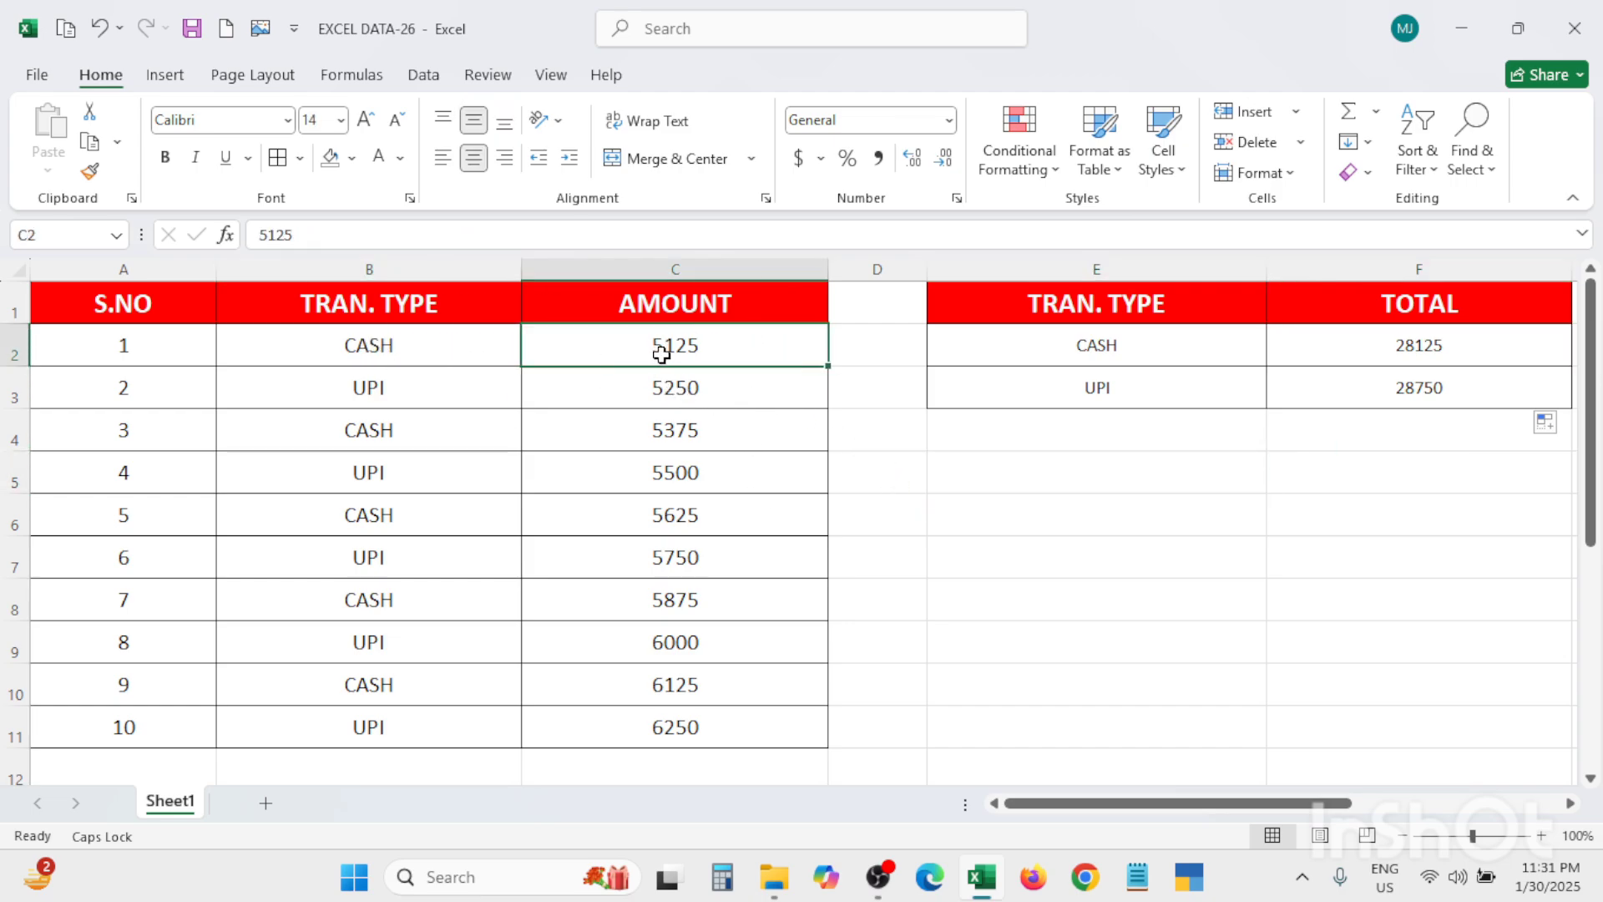
{"action": "left_click", "coordinate": [633, 433], "text": "ctrl"}
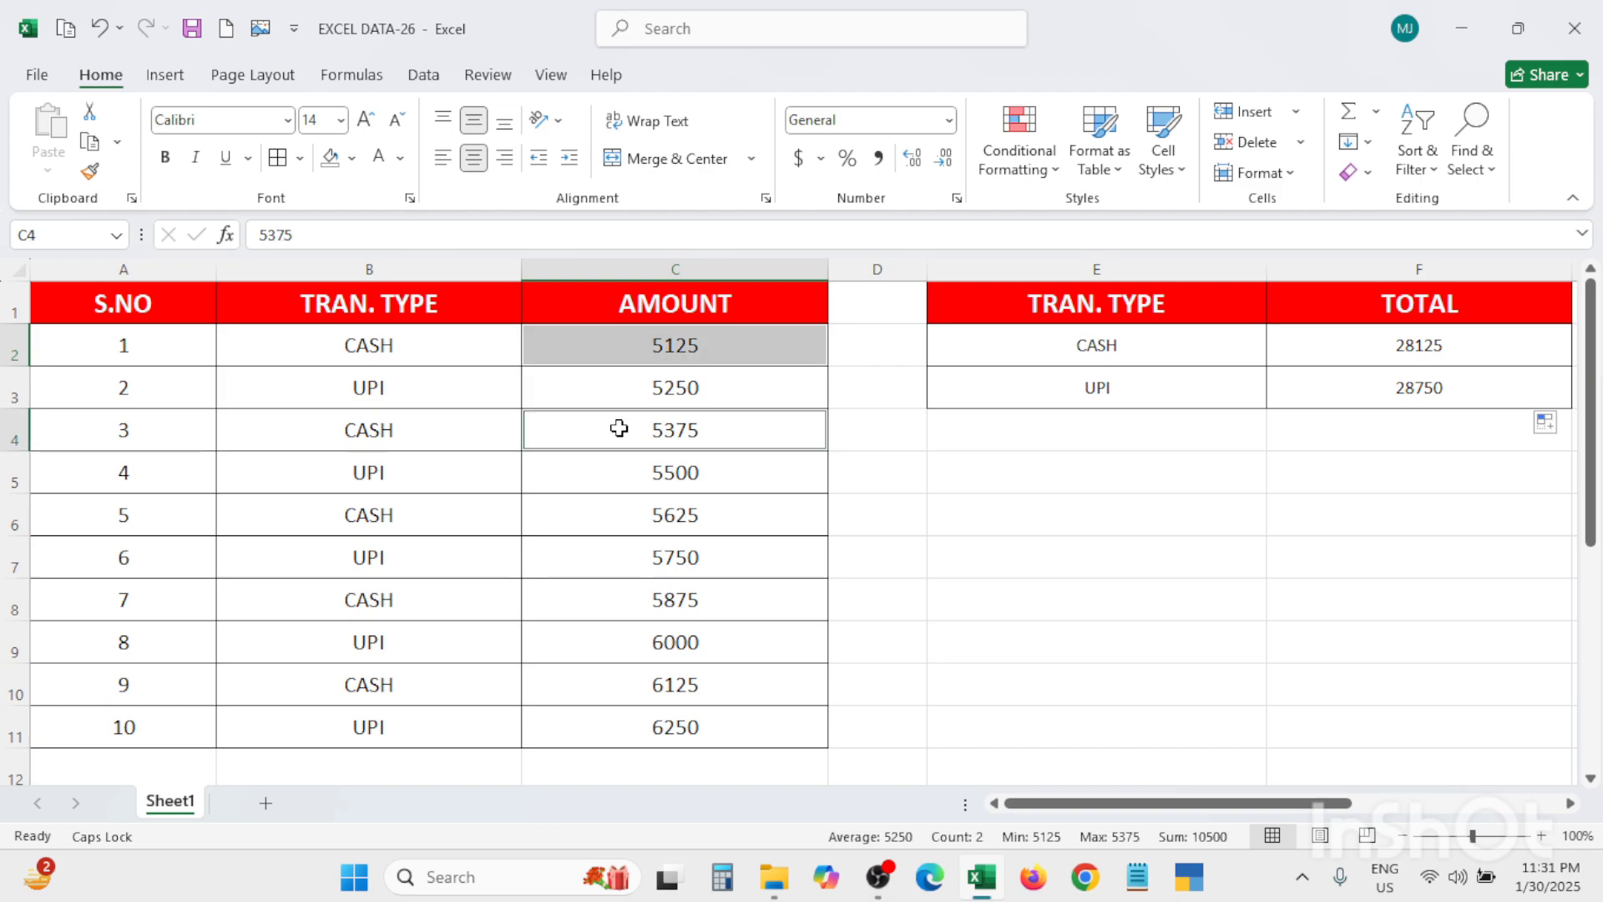
{"action": "left_click", "coordinate": [639, 522], "text": "ctrl"}
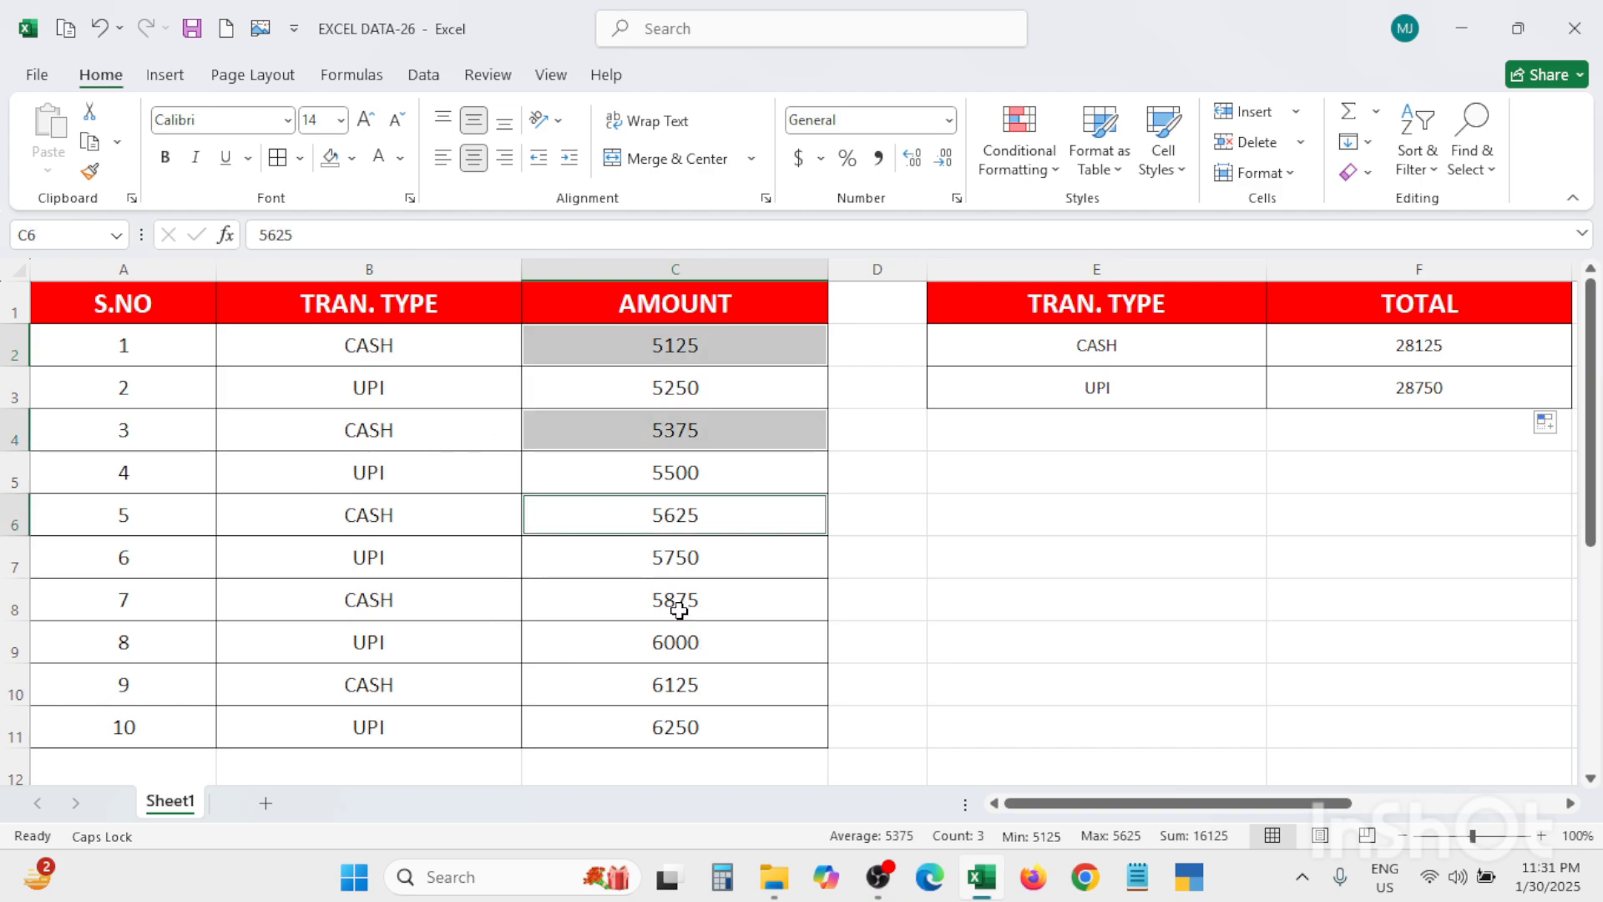
{"action": "left_click", "coordinate": [655, 603], "text": "ctrl"}
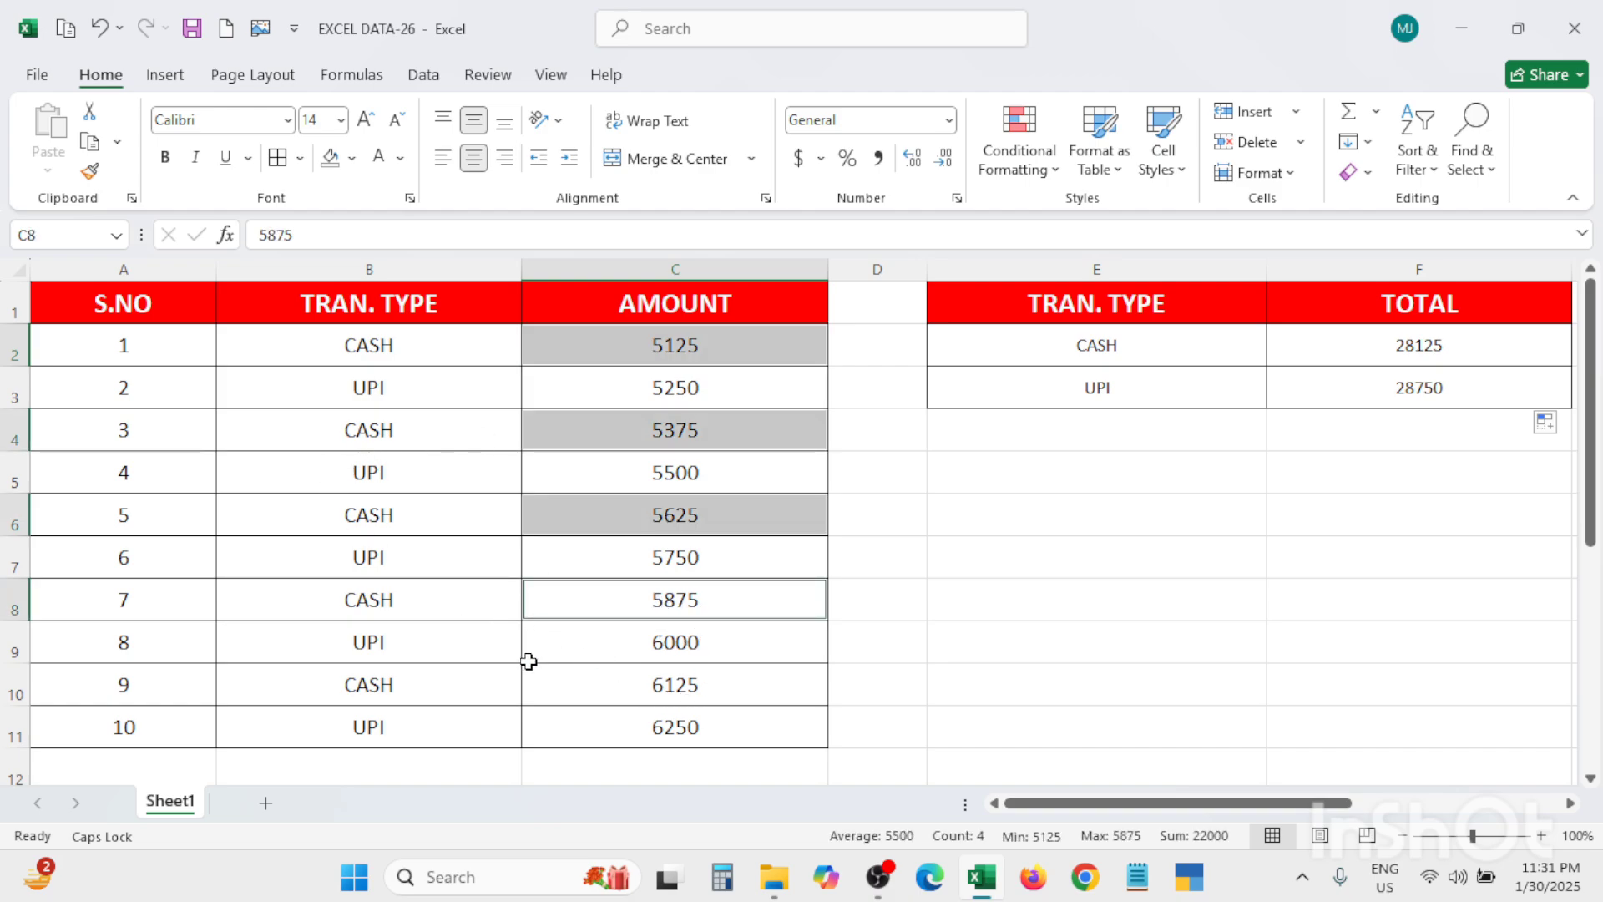
{"action": "left_click", "coordinate": [651, 688], "text": "ctrl"}
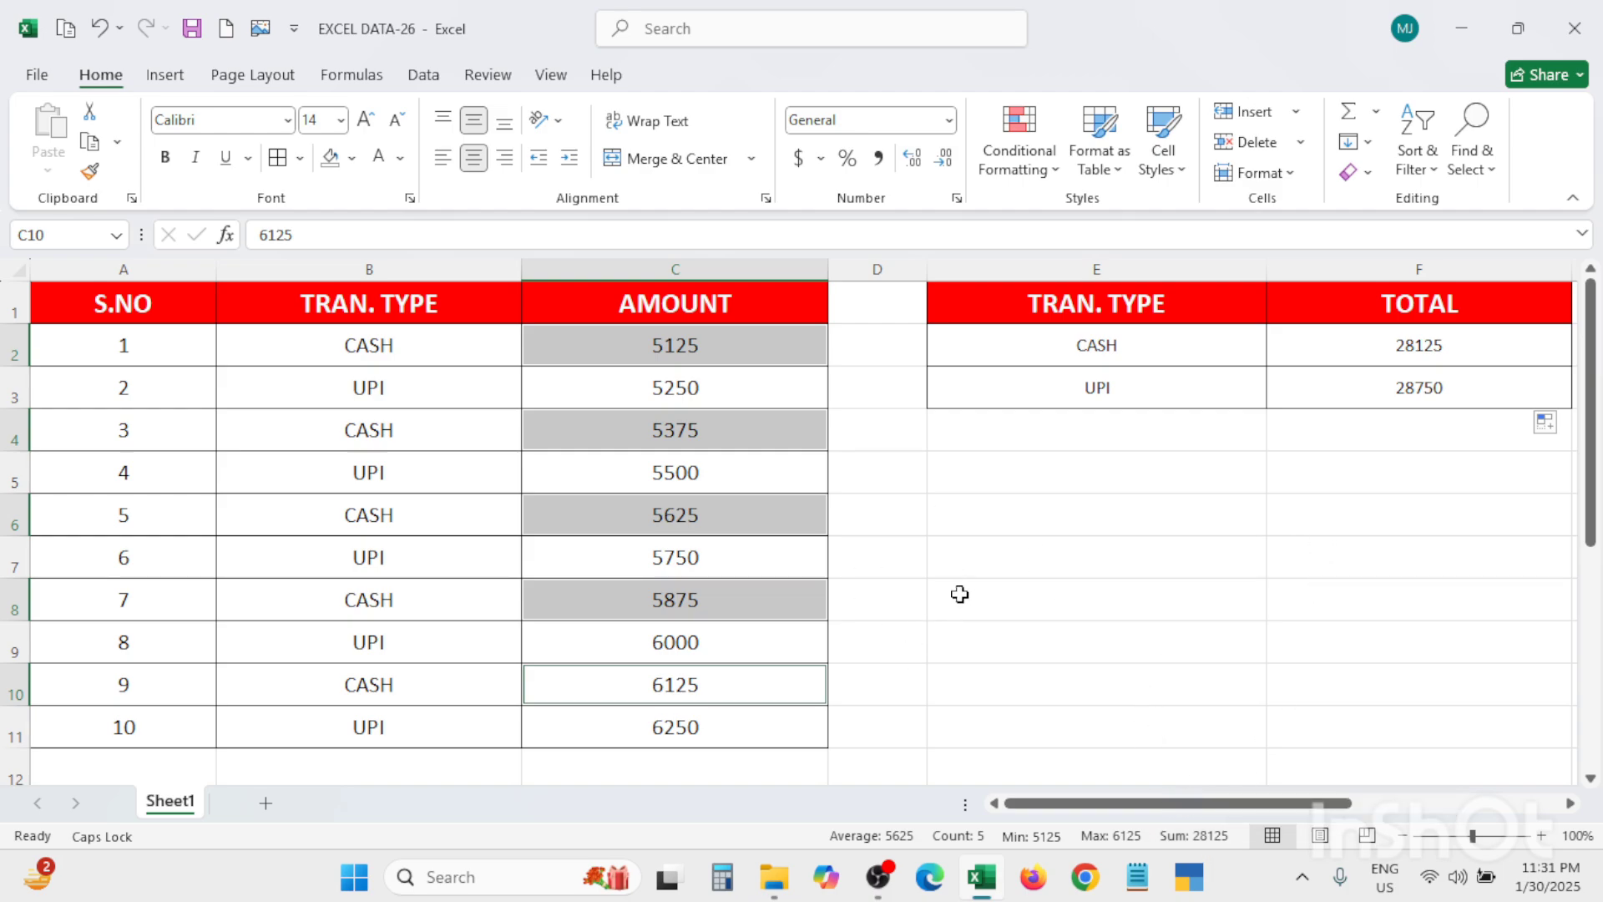
{"action": "left_click", "coordinate": [1408, 356]}
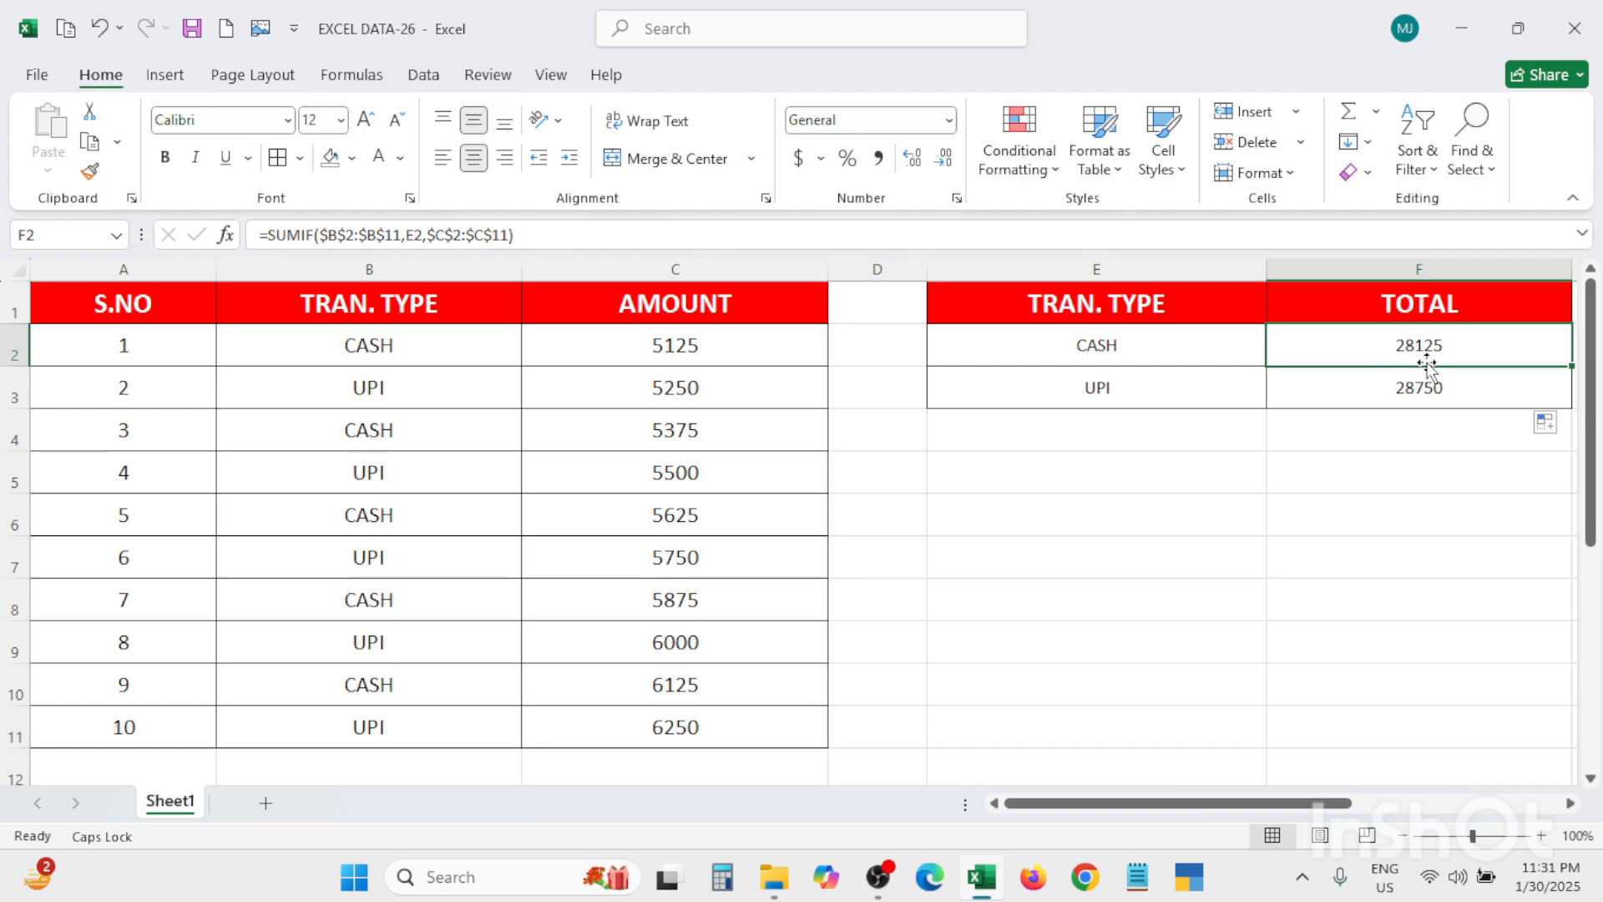
{"action": "left_click", "coordinate": [1210, 476]}
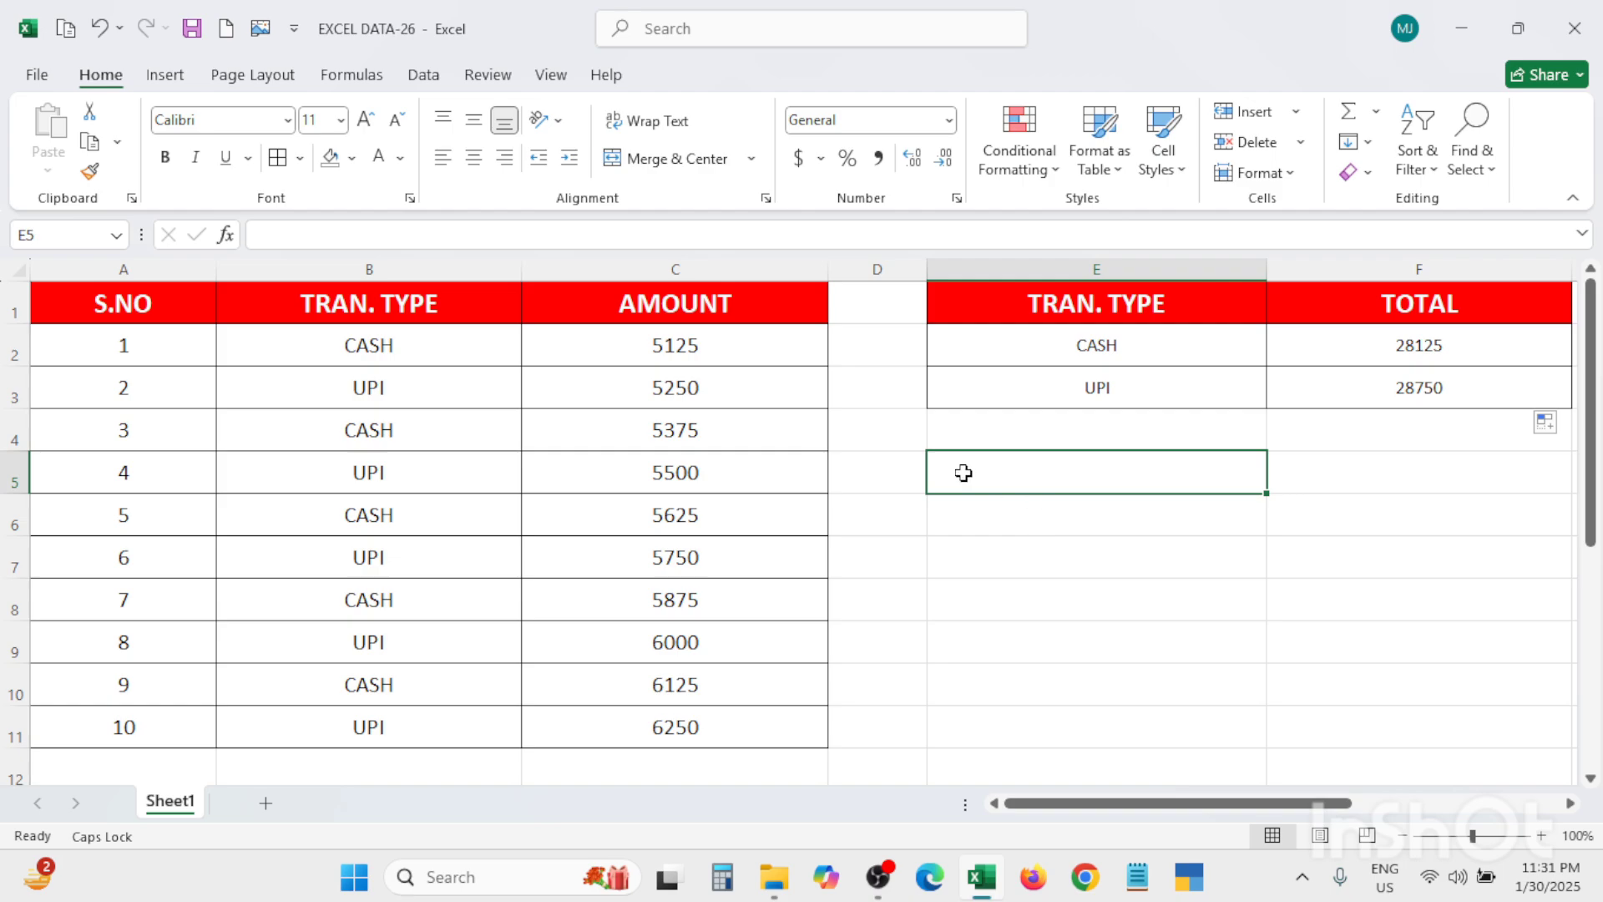
Select all the UPI amounts in column C to compare their sum with the UPI total in F3.
{"action": "left_click", "coordinate": [629, 386]}
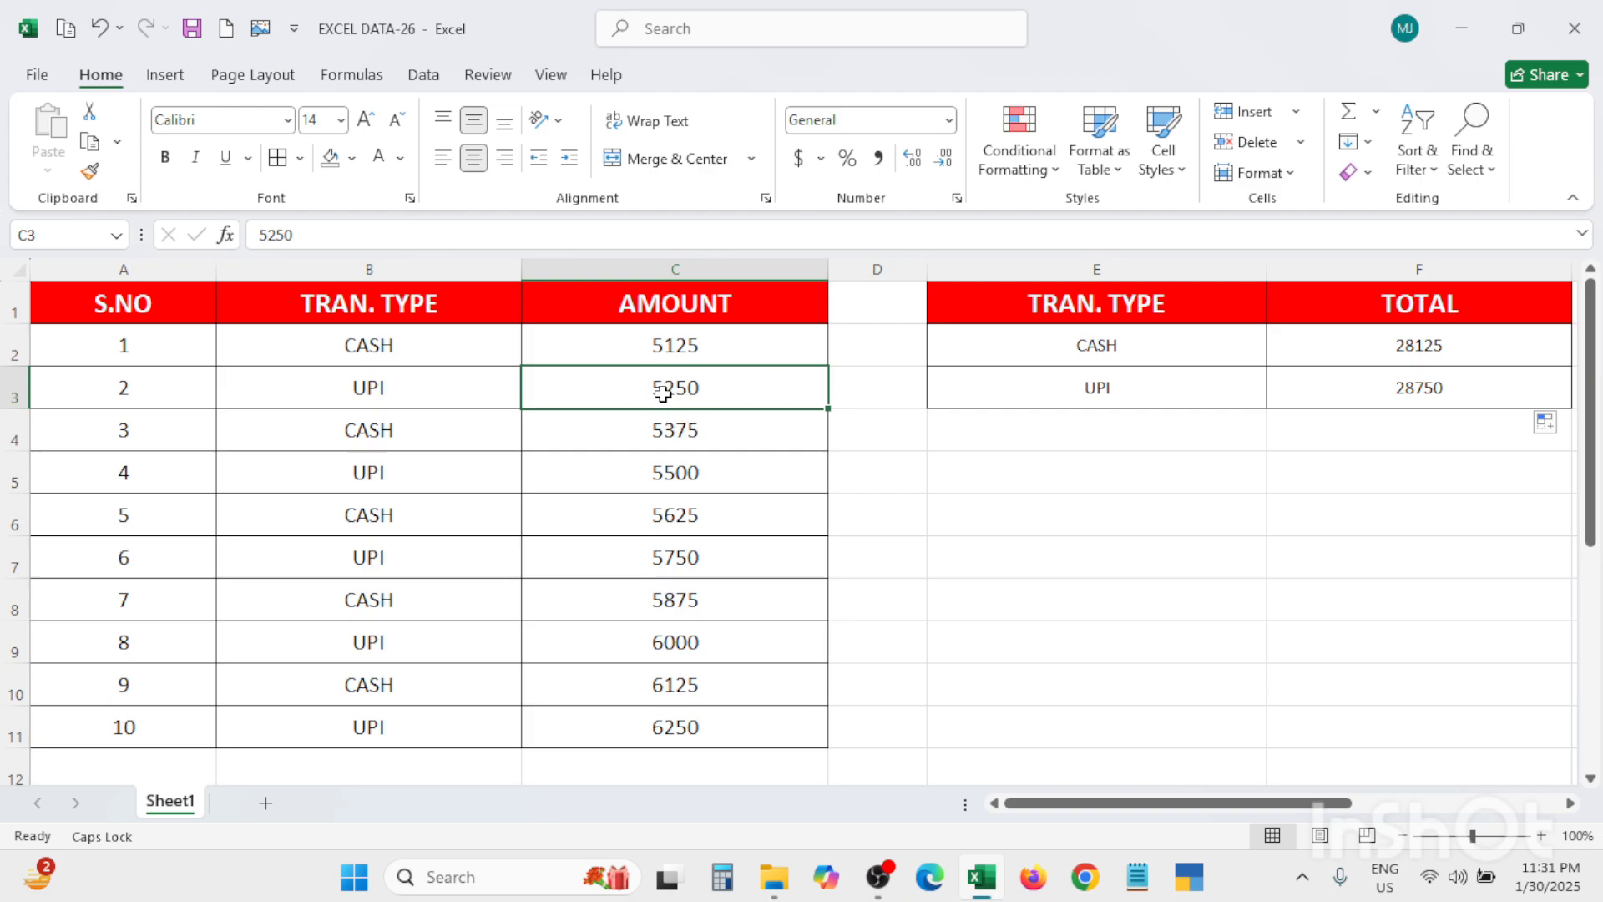
{"action": "left_click", "coordinate": [671, 476], "text": "ctrl"}
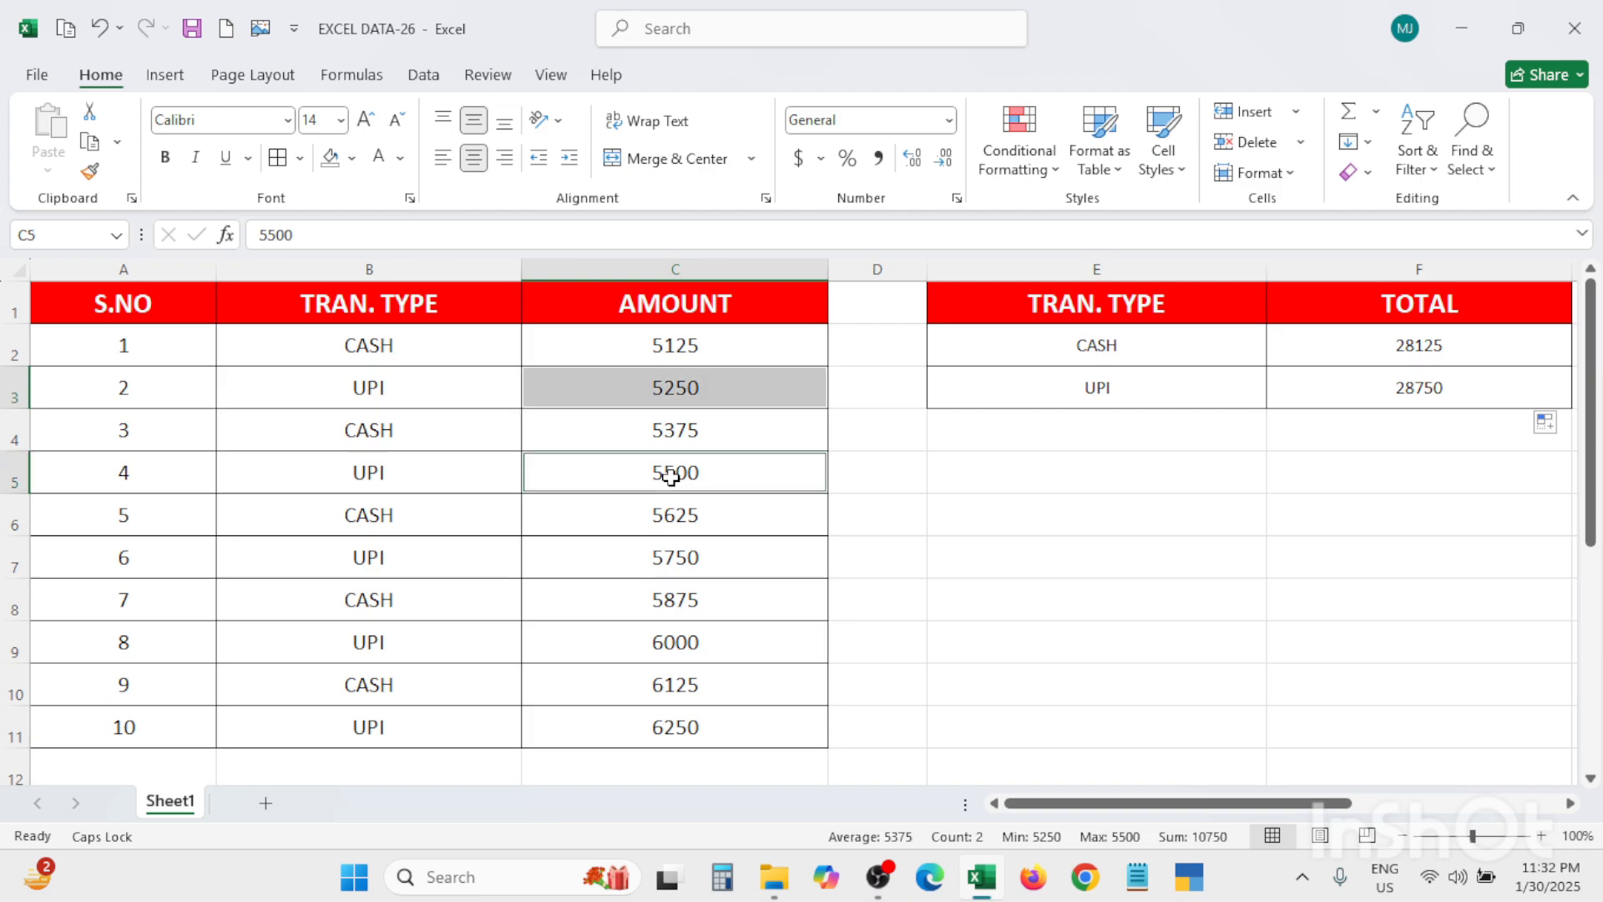
{"action": "left_click", "coordinate": [664, 562], "text": "ctrl"}
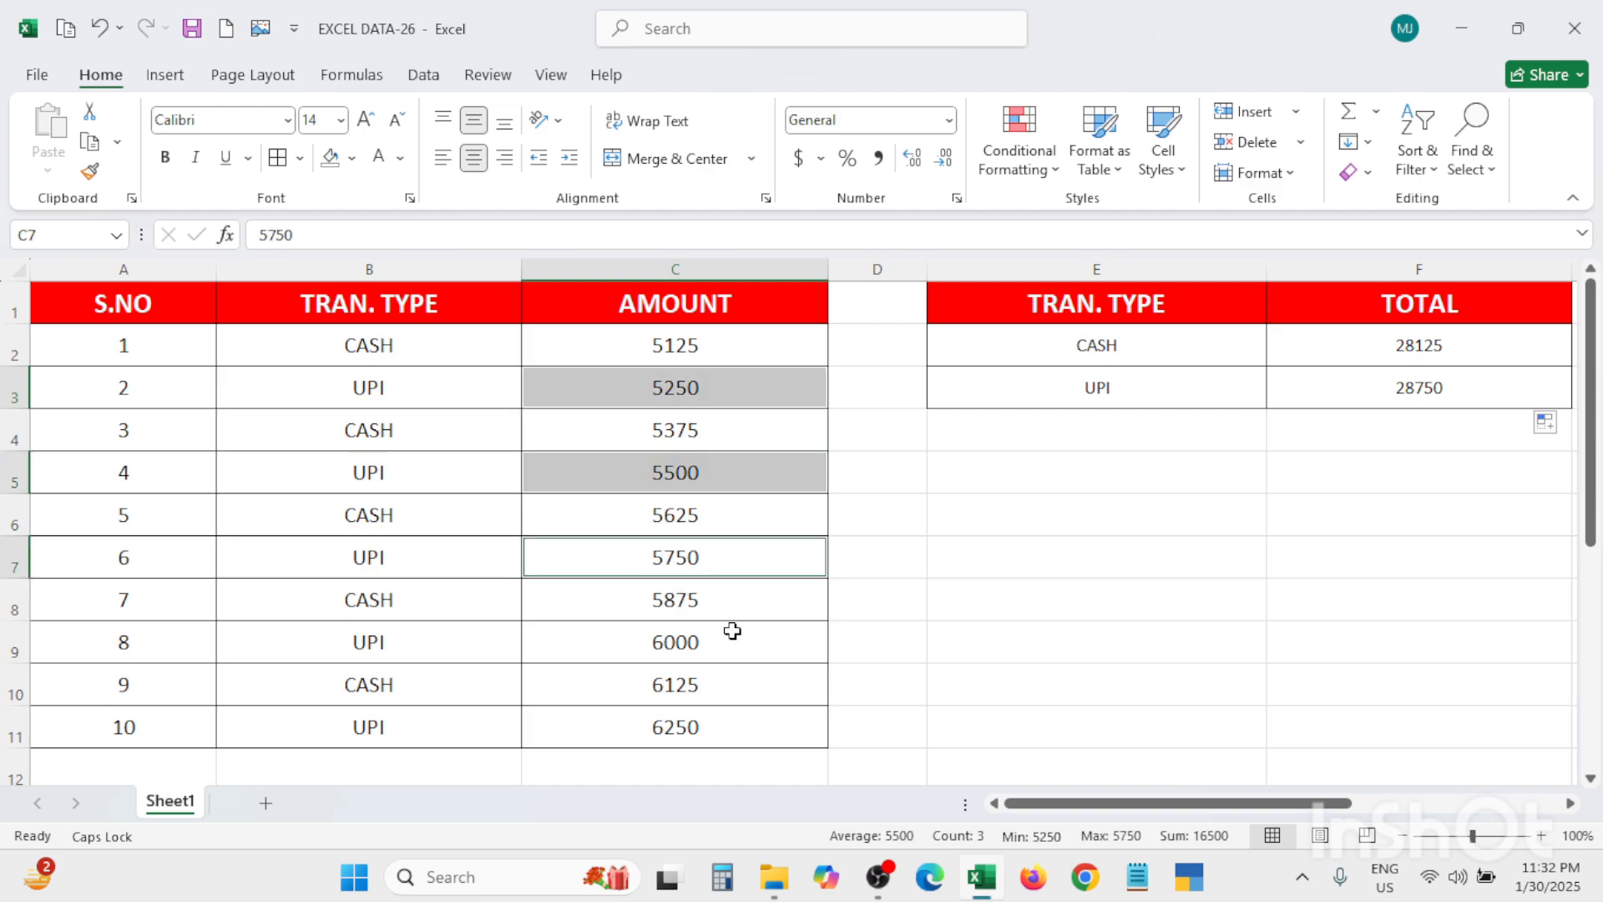
{"action": "left_click", "coordinate": [676, 646], "text": "ctrl"}
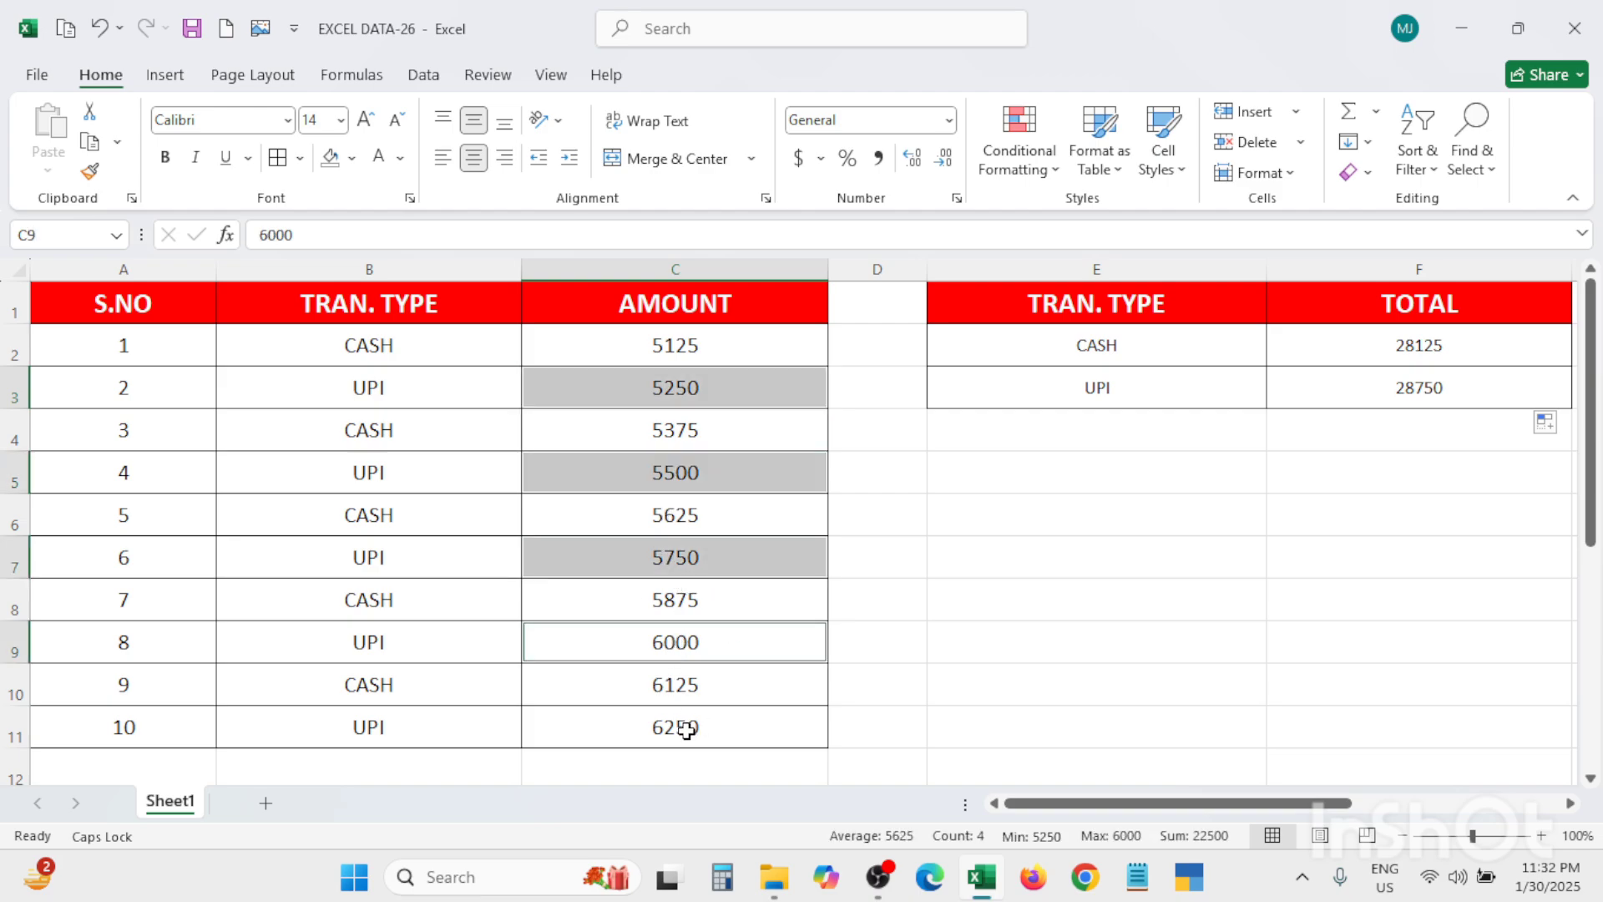
{"action": "left_click", "coordinate": [686, 730], "text": "ctrl"}
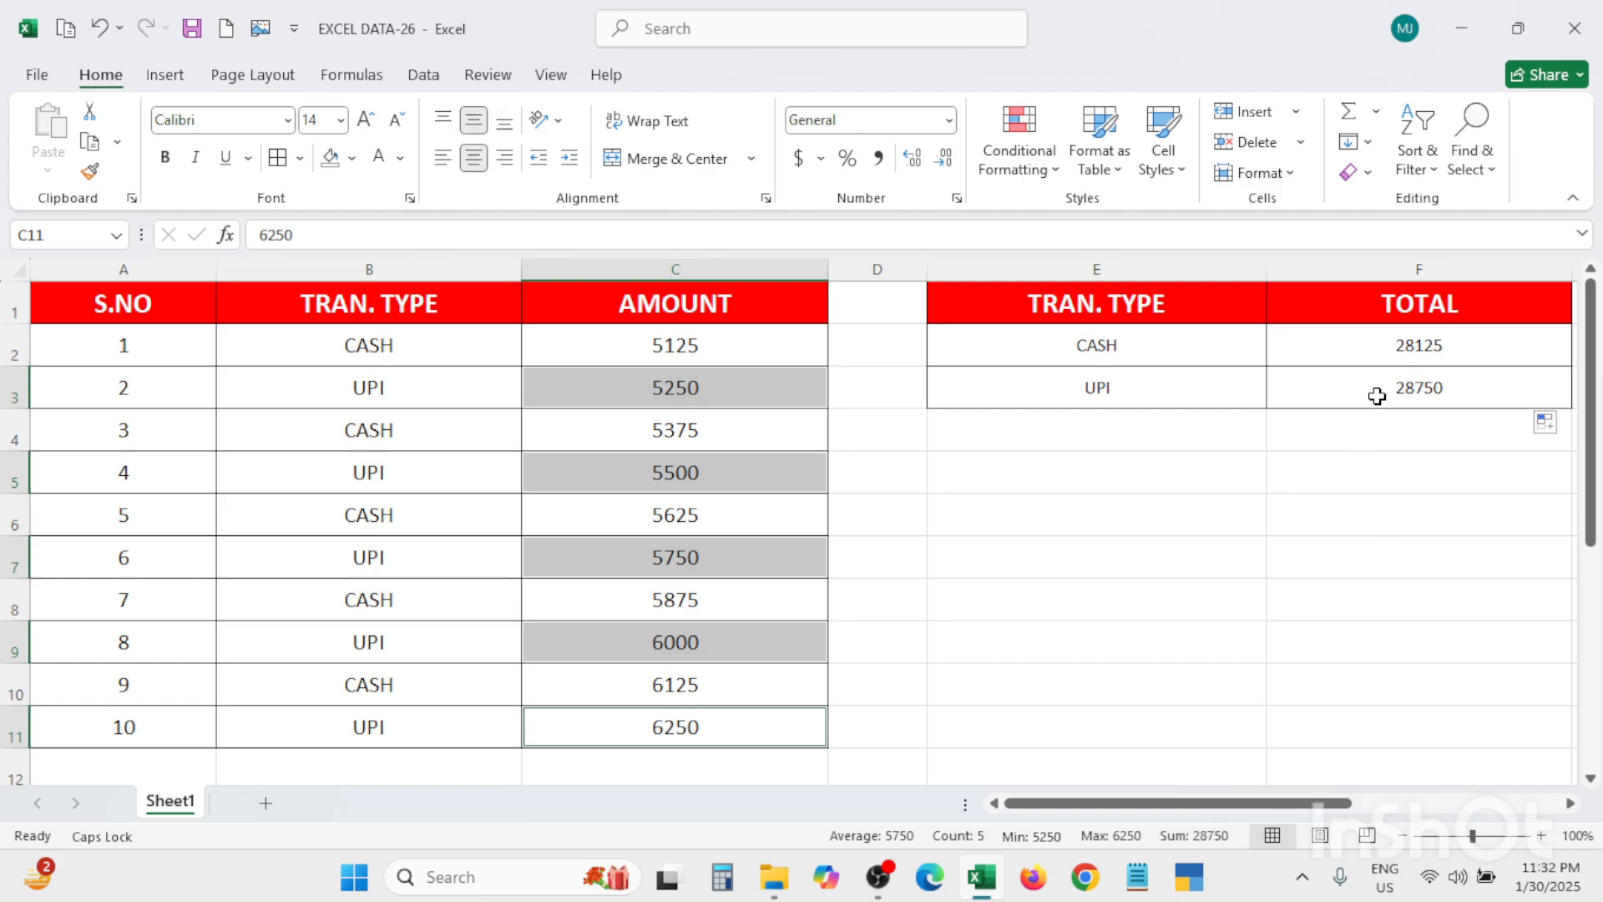
{"action": "left_click", "coordinate": [1377, 452]}
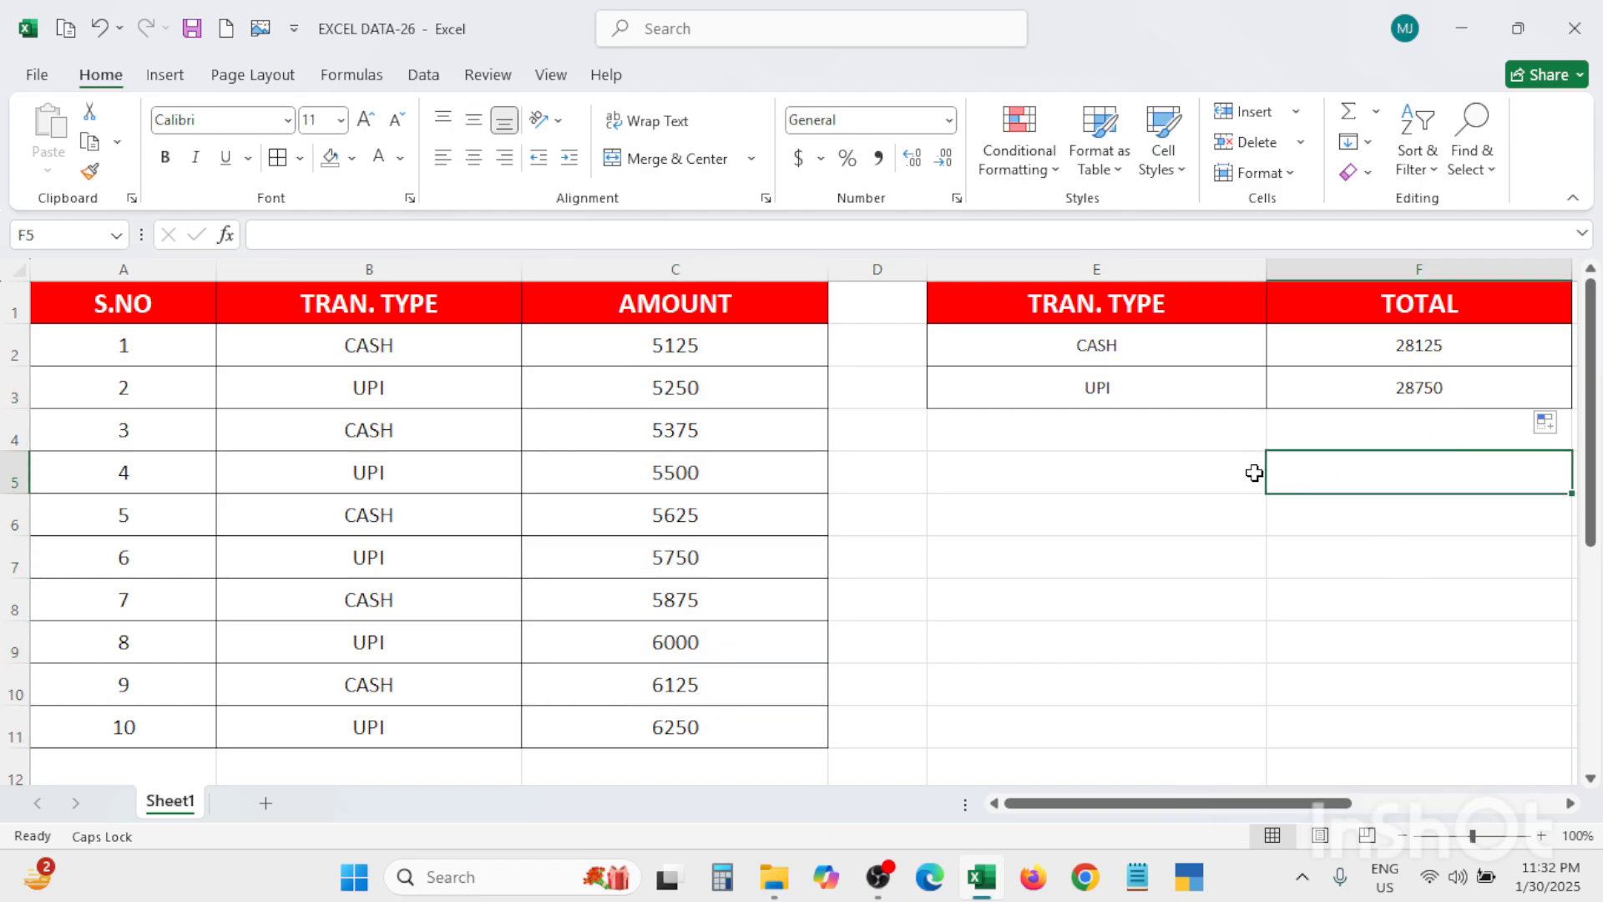
{"action": "left_click", "coordinate": [1275, 541]}
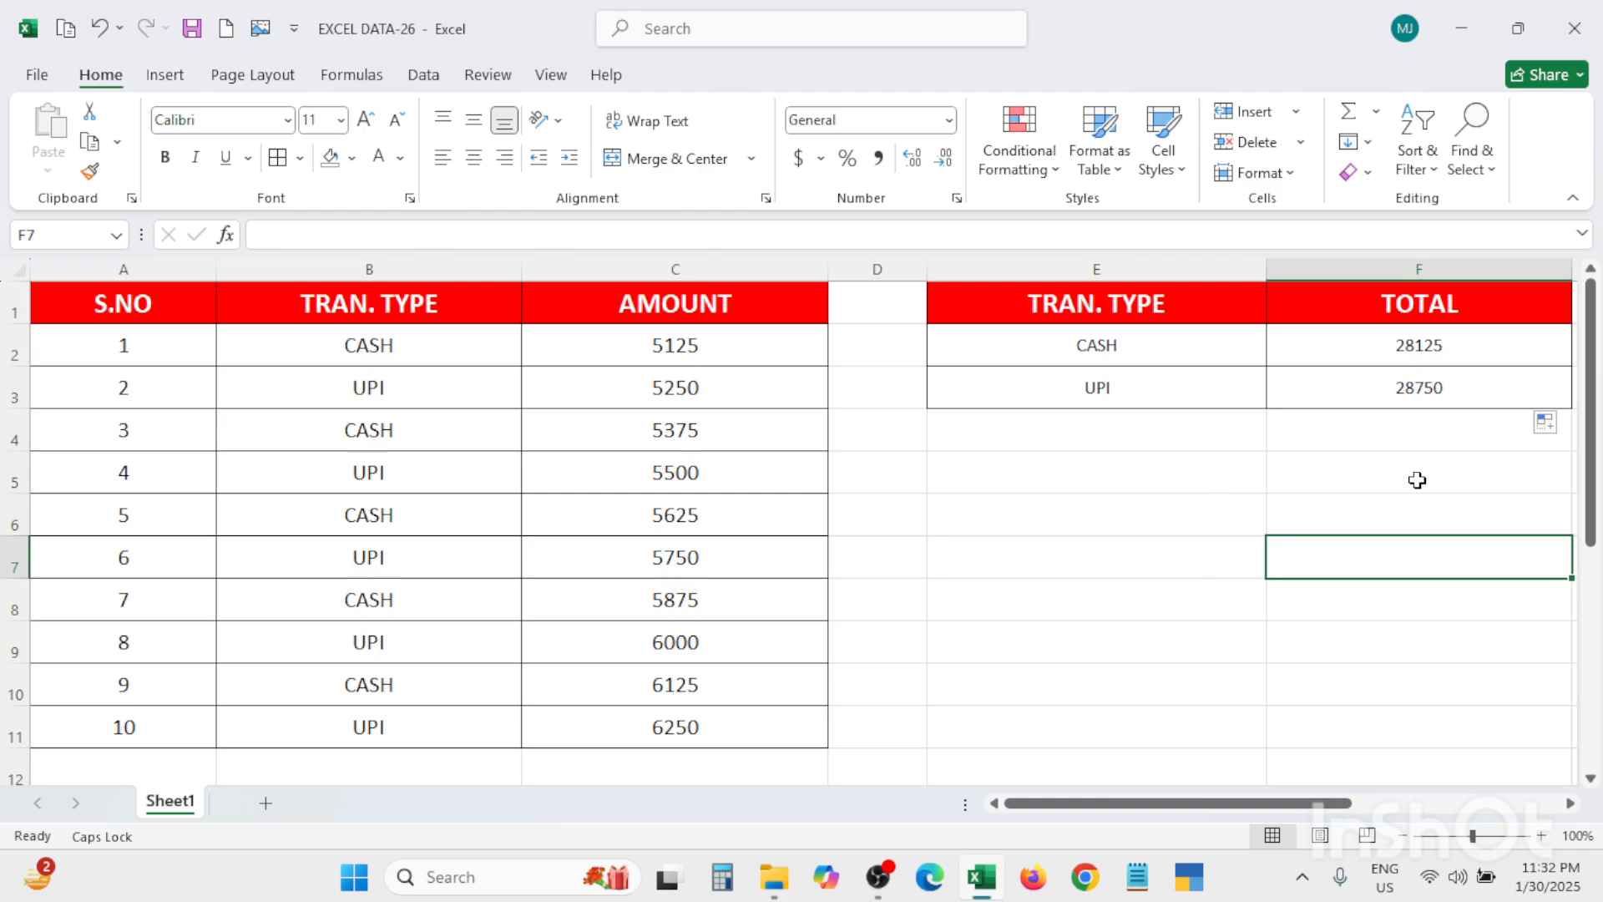
Add a grand total in F4 that sums F2:F3 with the SUM function.
{"action": "left_click", "coordinate": [1399, 444]}
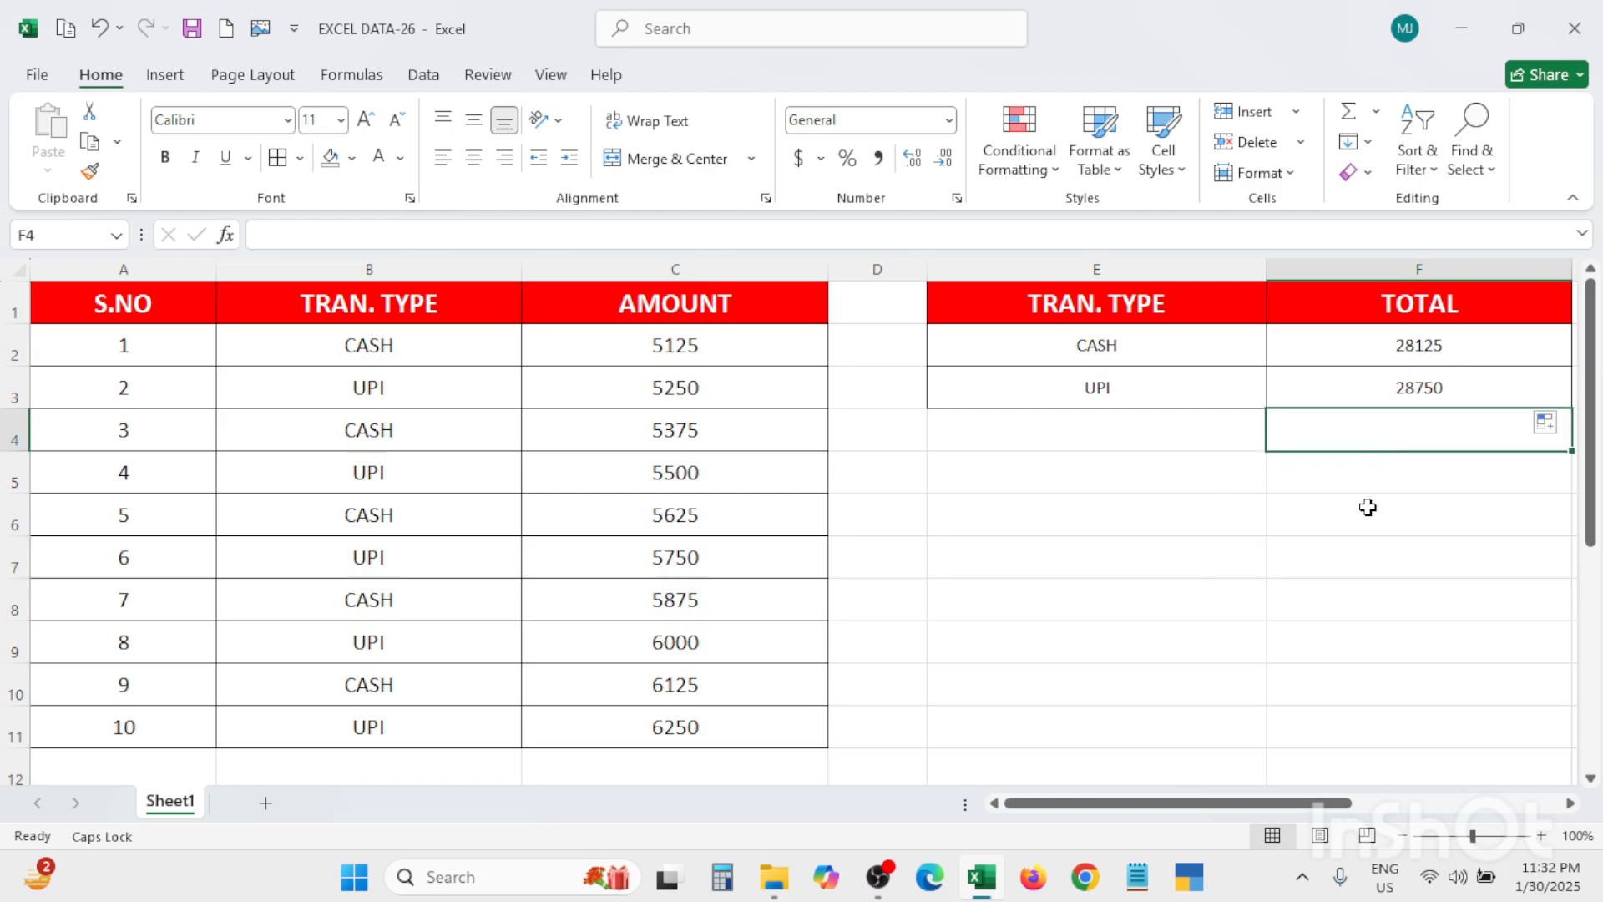
{"action": "type", "text": "="}
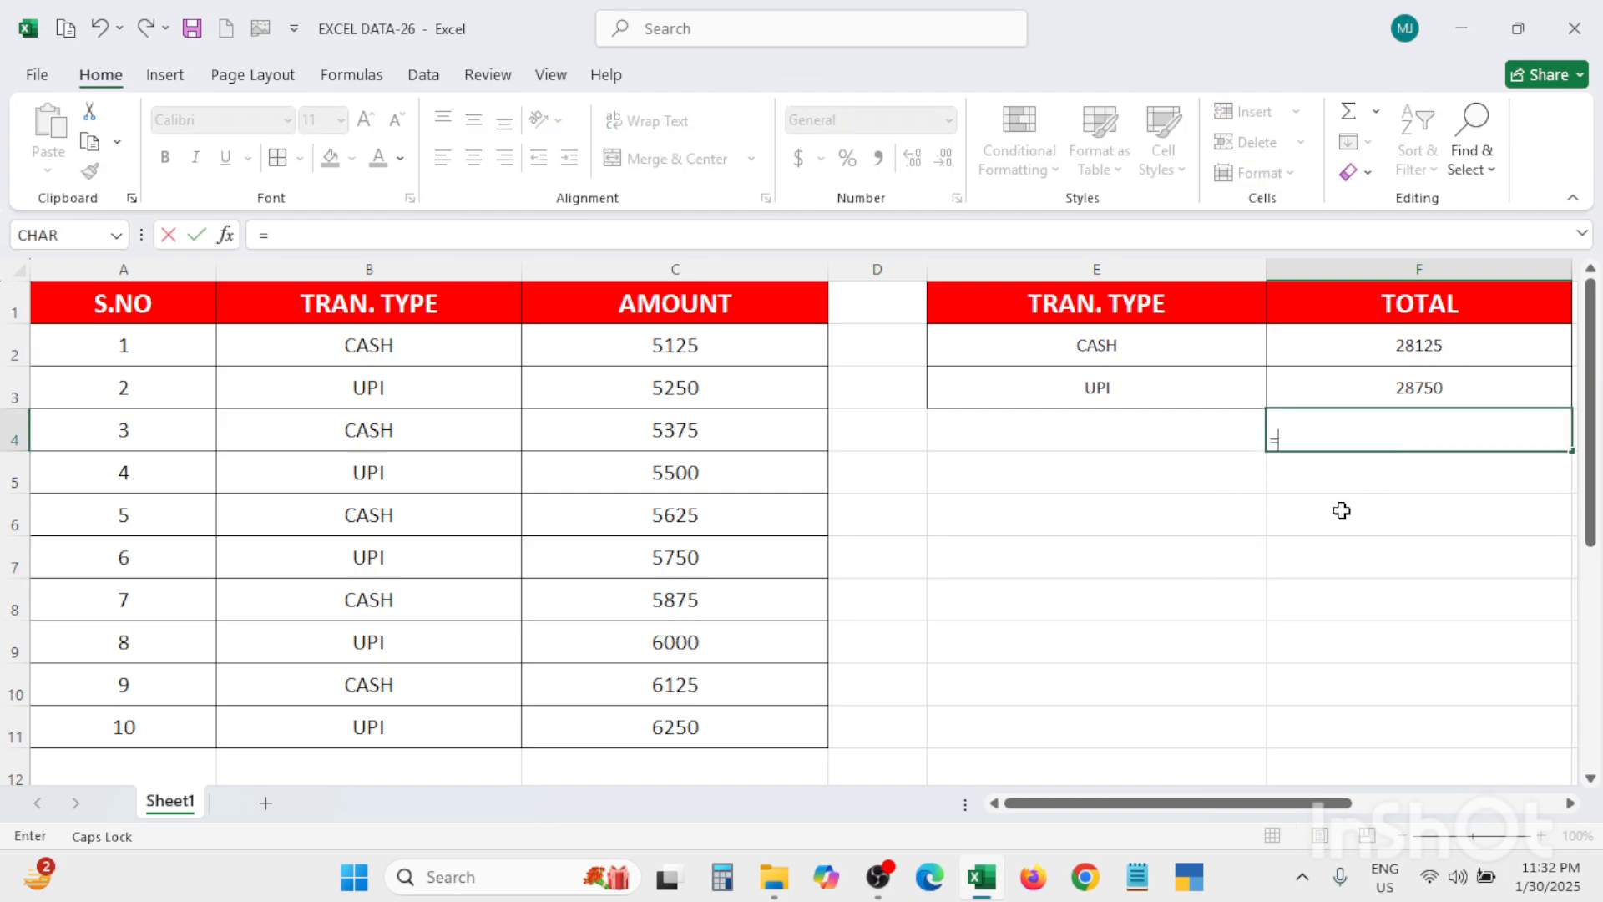
{"action": "type", "text": "SUM"}
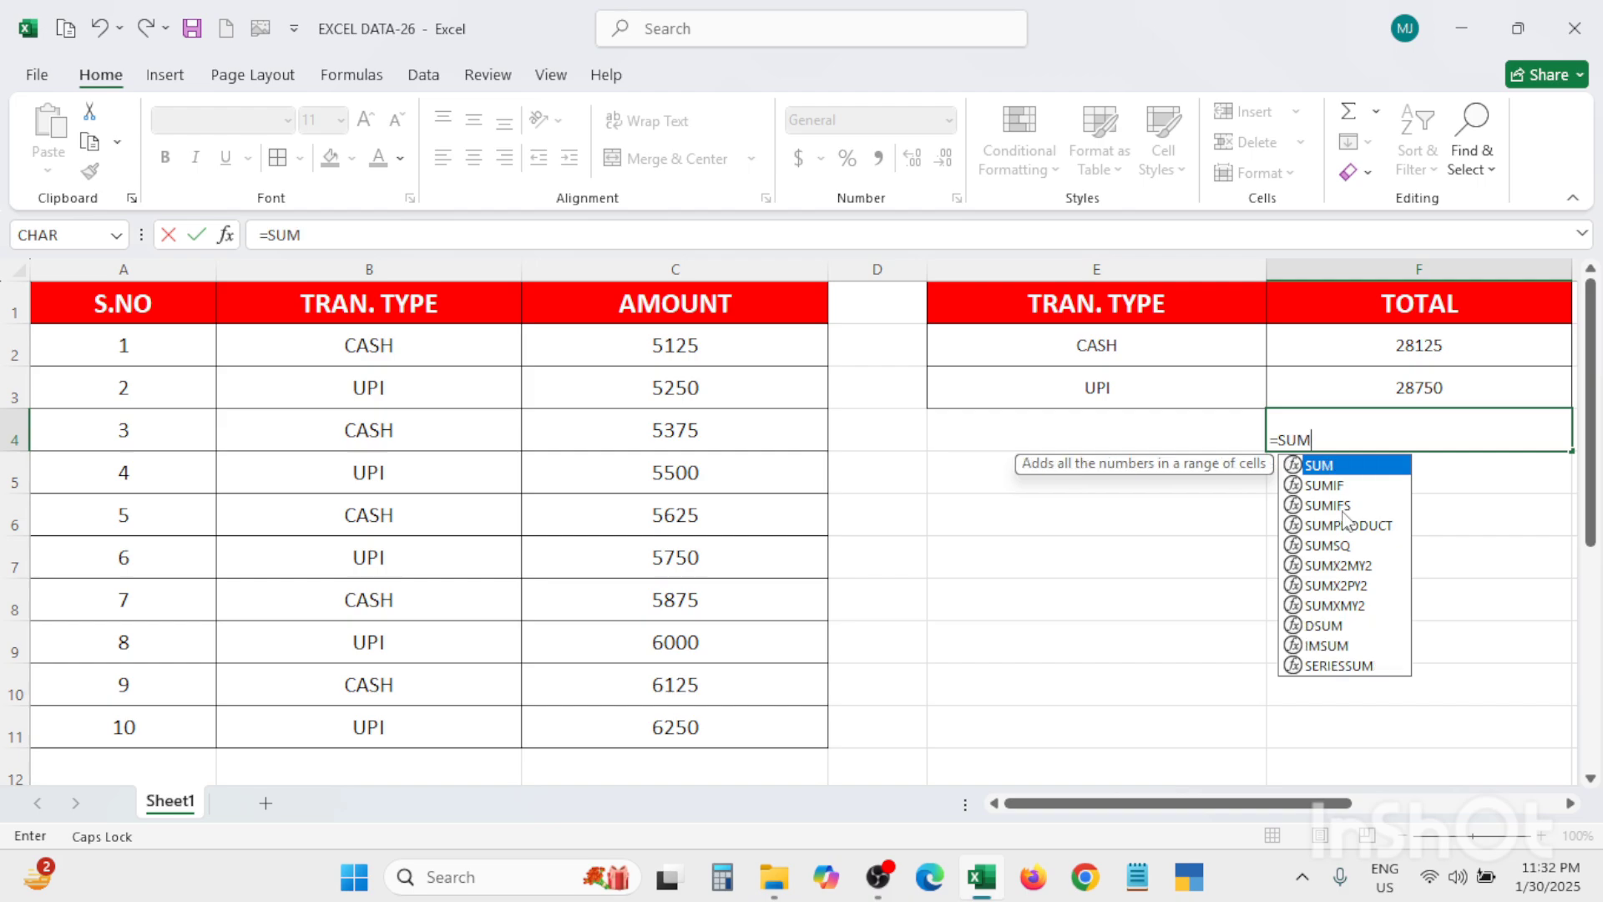
{"action": "type", "text": "("}
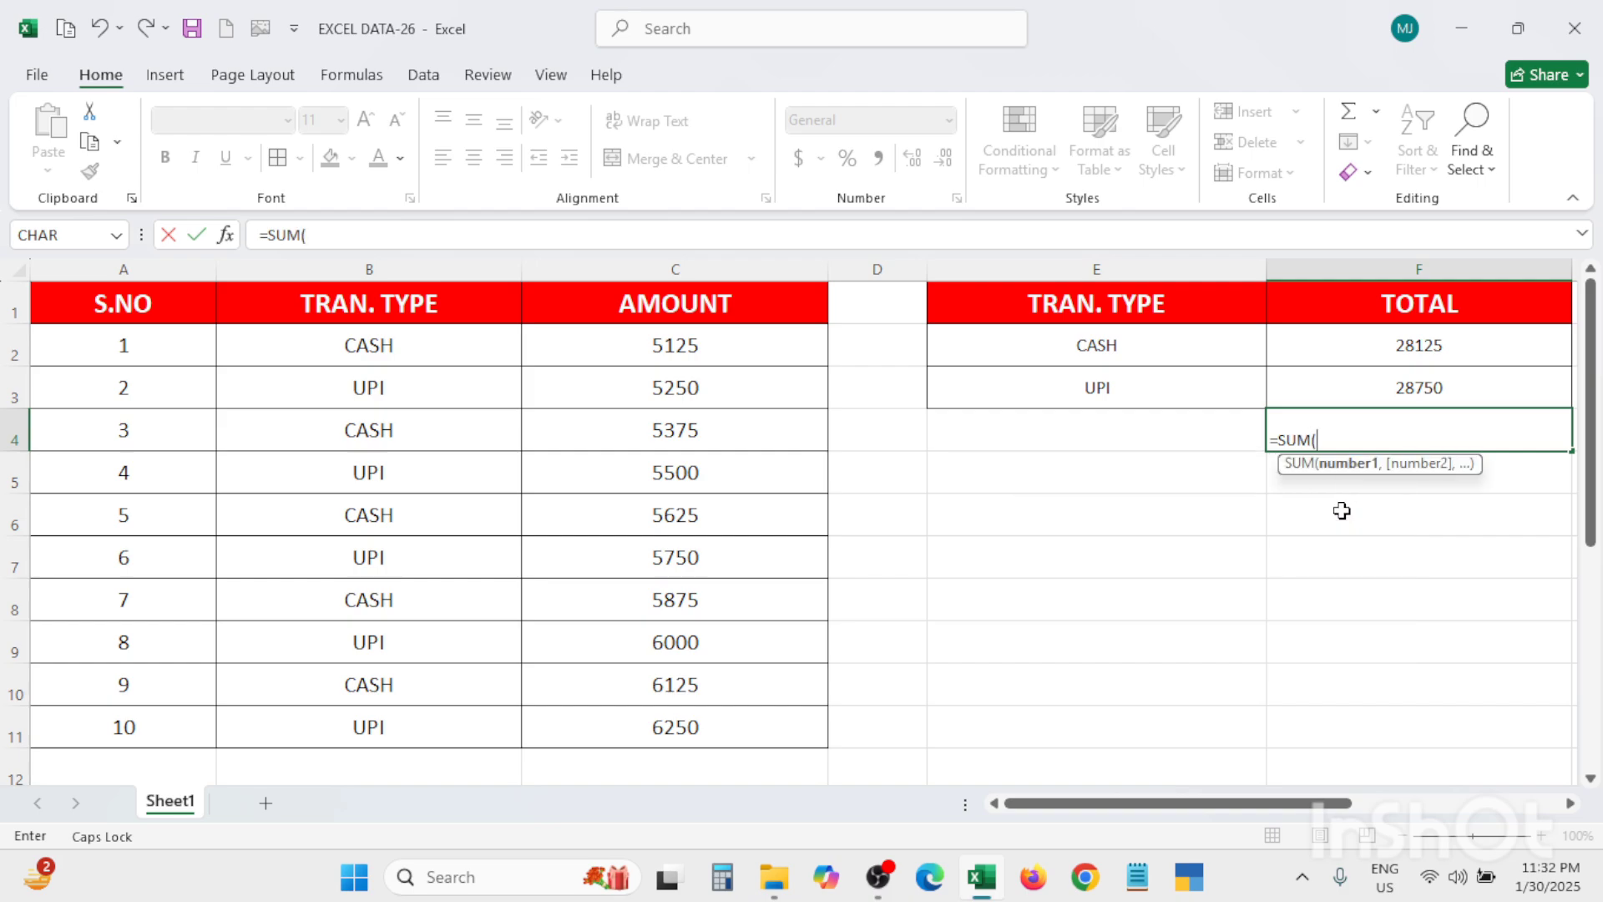
{"action": "left_click", "coordinate": [1404, 350]}
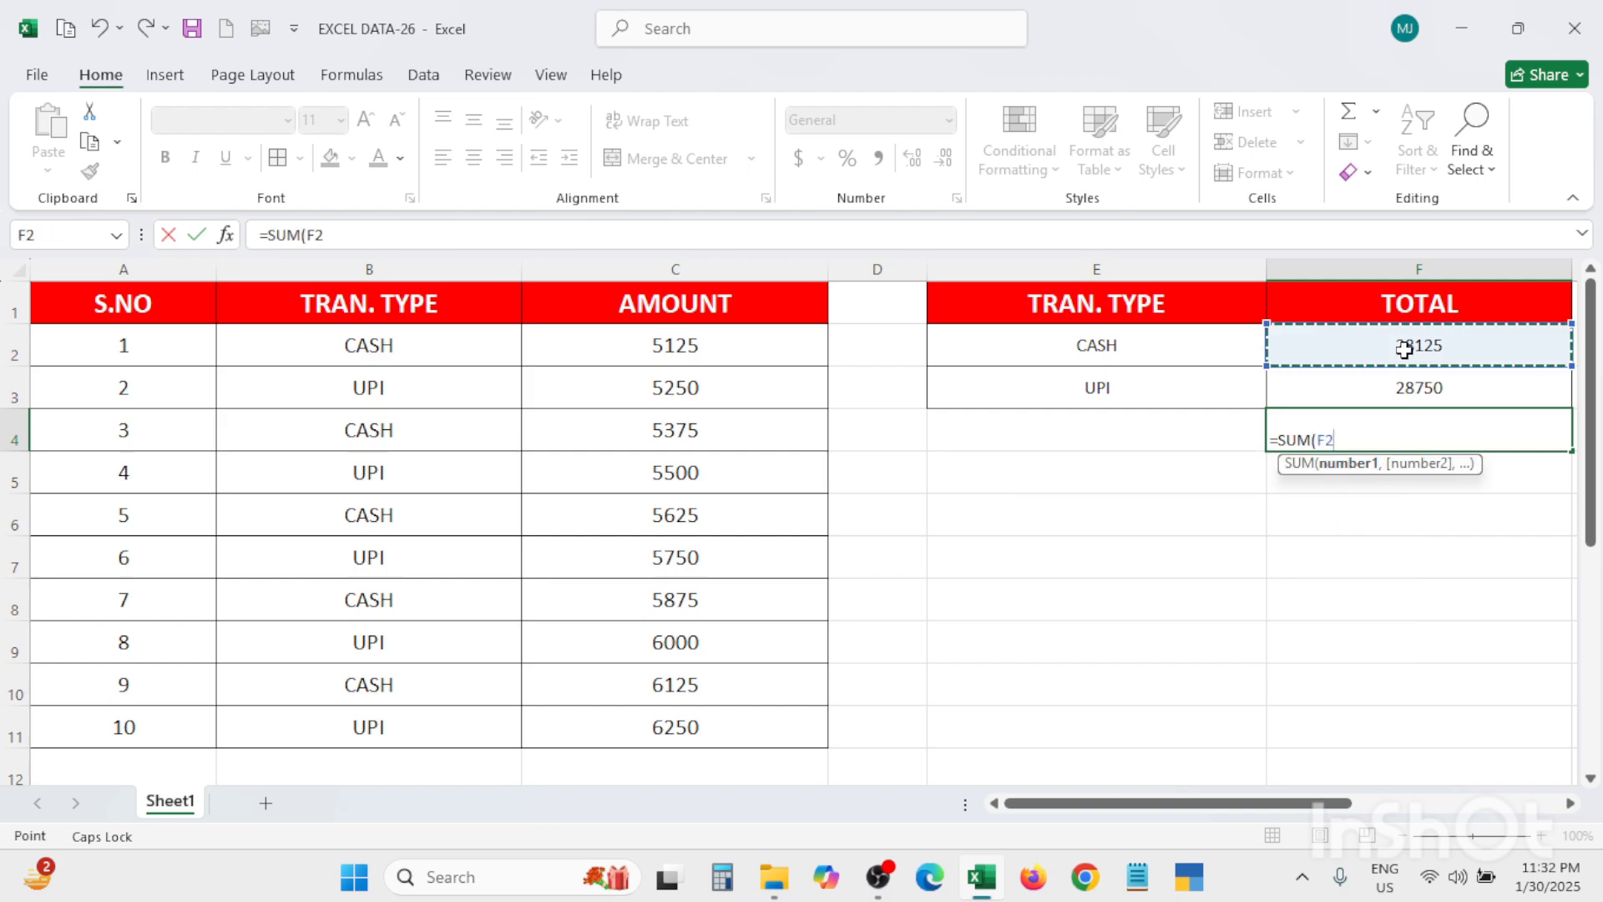
{"action": "key", "text": "shift+Down"}
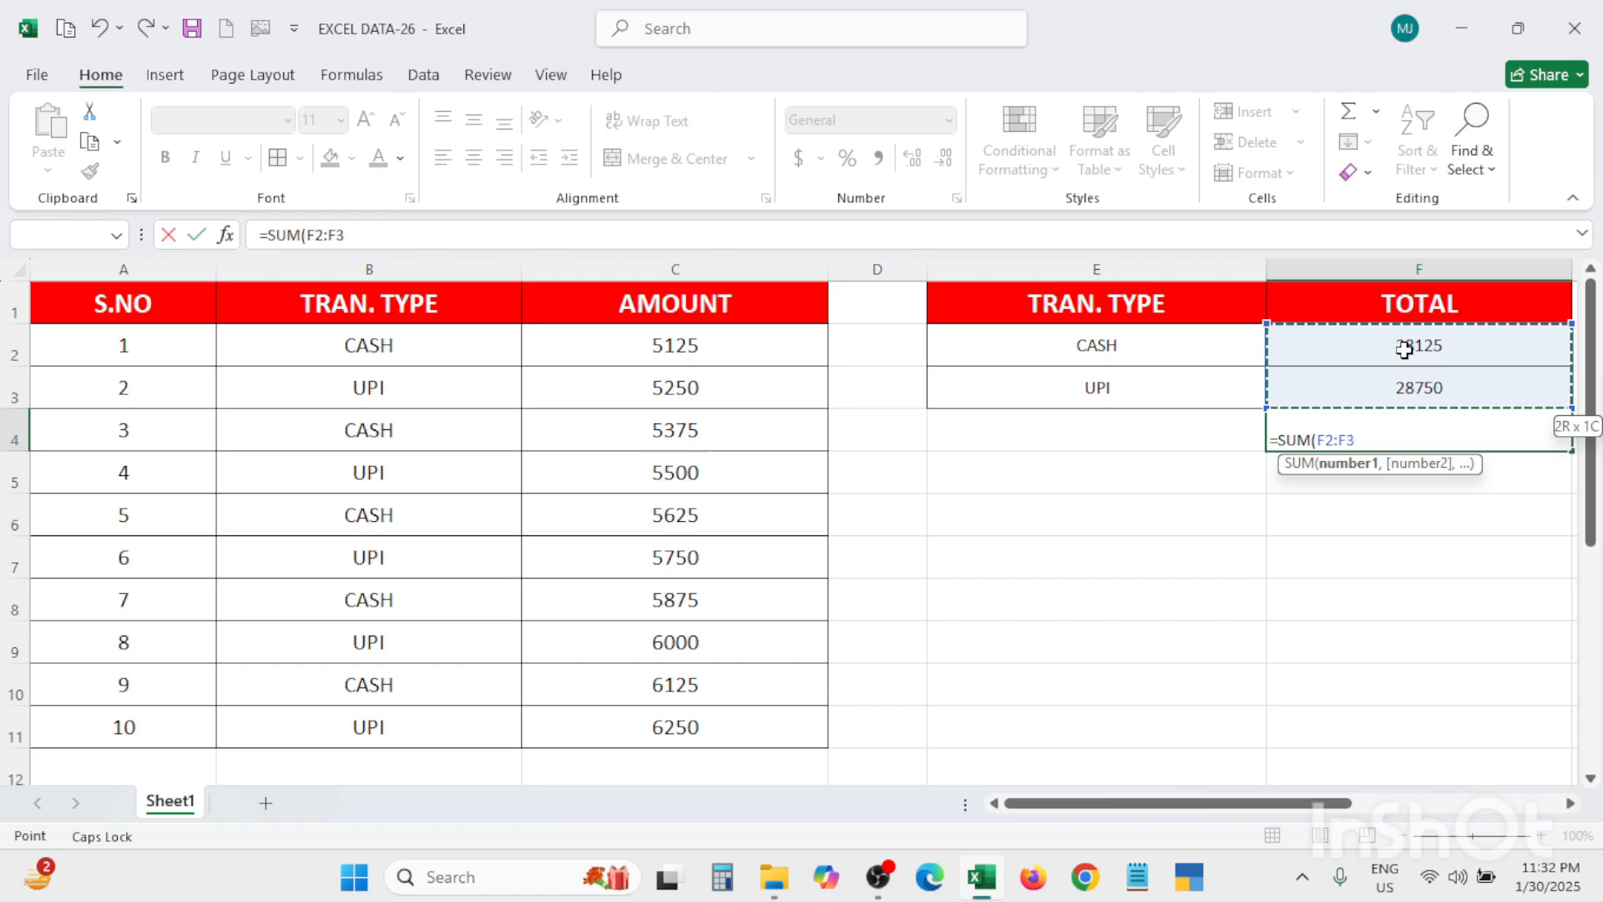
{"action": "key", "text": "Return"}
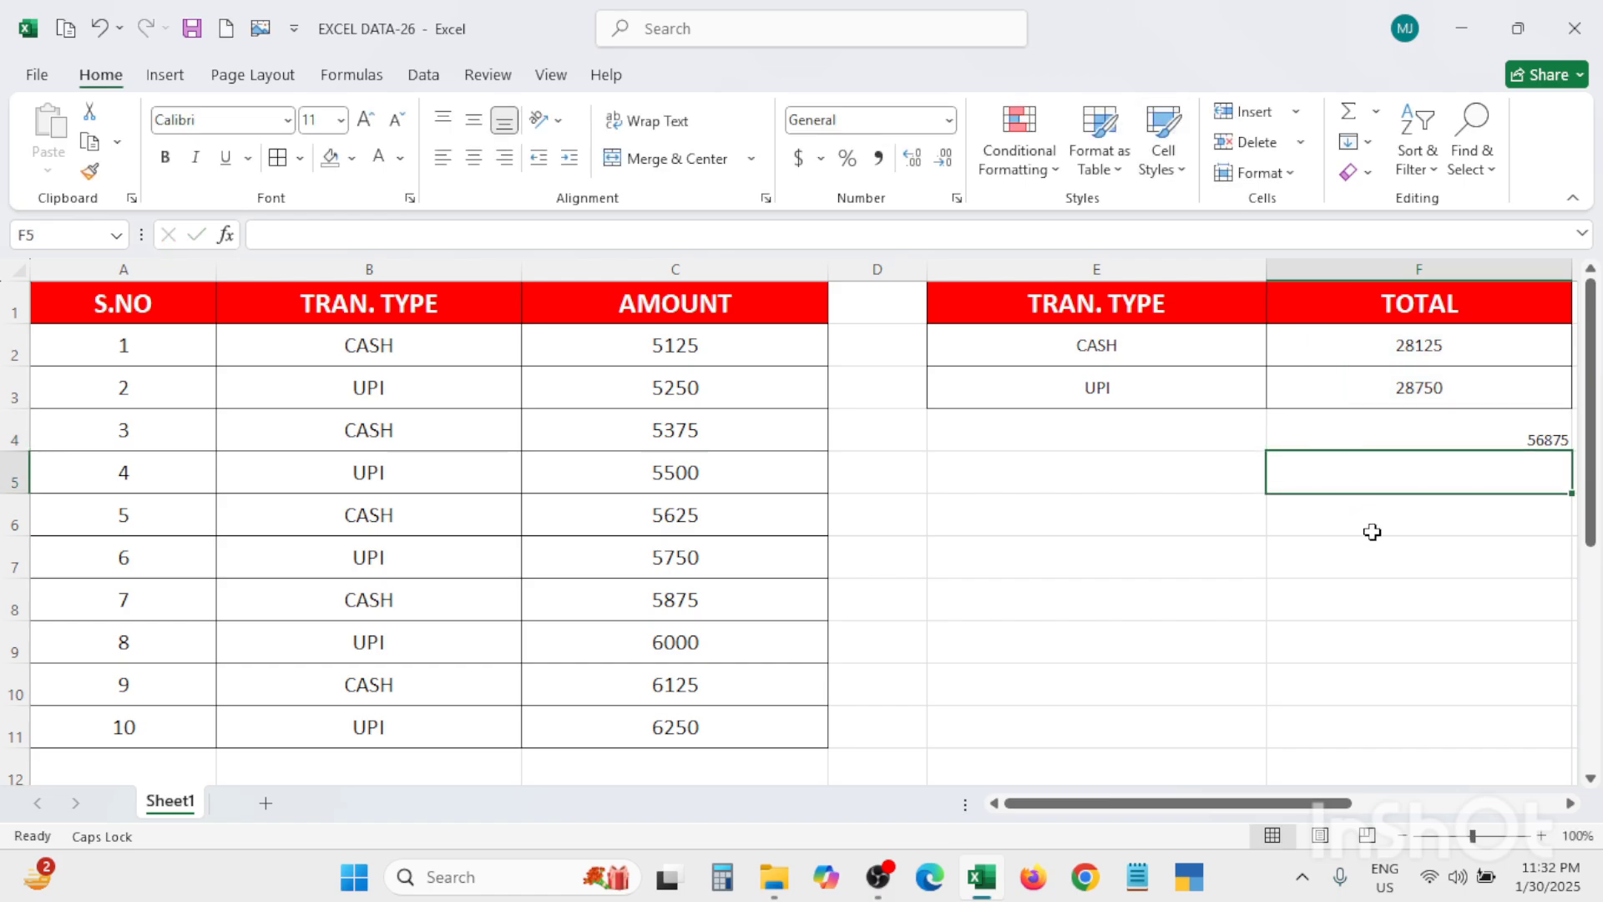
Center the grand total in F4 horizontally and align it to the middle vertically.
{"action": "left_click", "coordinate": [1486, 422]}
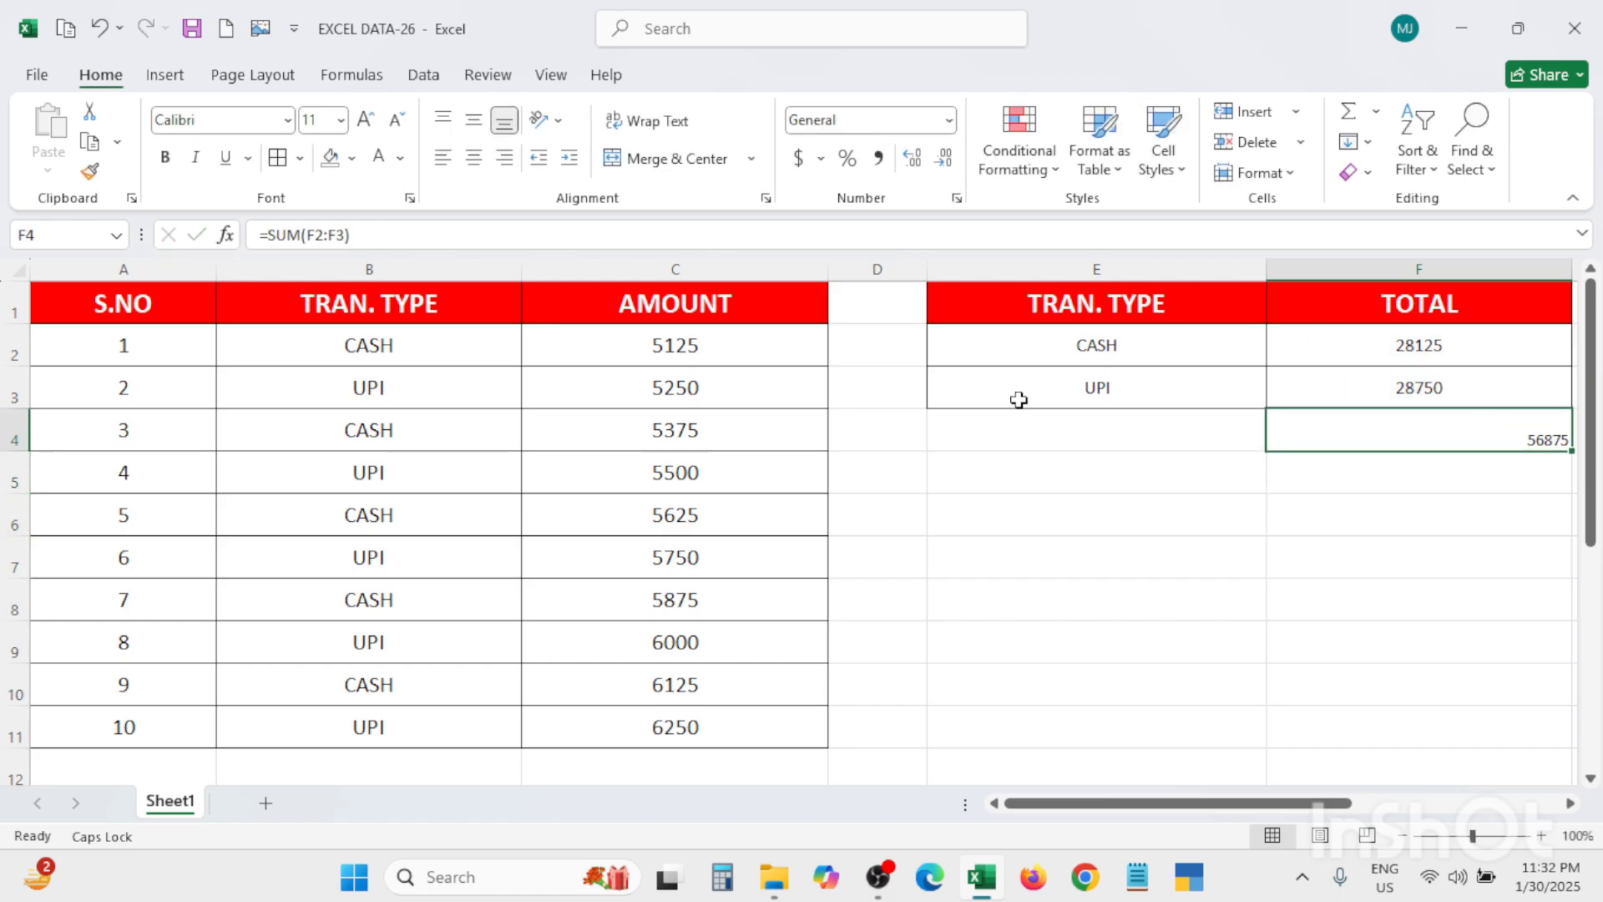
{"action": "left_click", "coordinate": [474, 158]}
{"action": "left_click", "coordinate": [473, 120]}
{"action": "left_click", "coordinate": [1436, 480]}
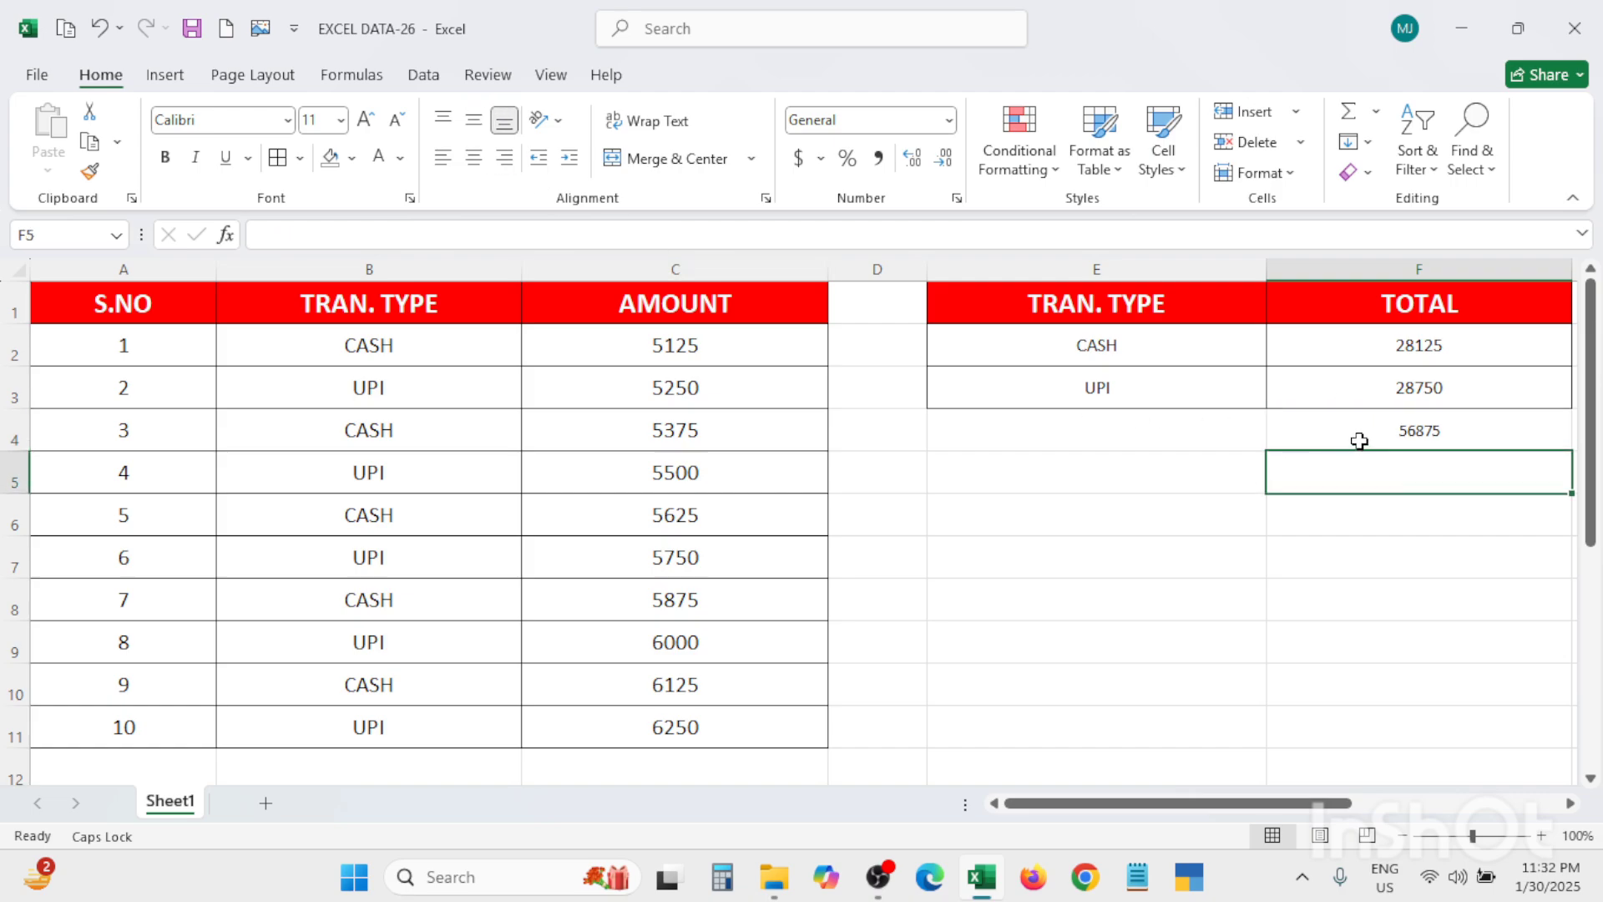
{"action": "left_click", "coordinate": [1386, 434]}
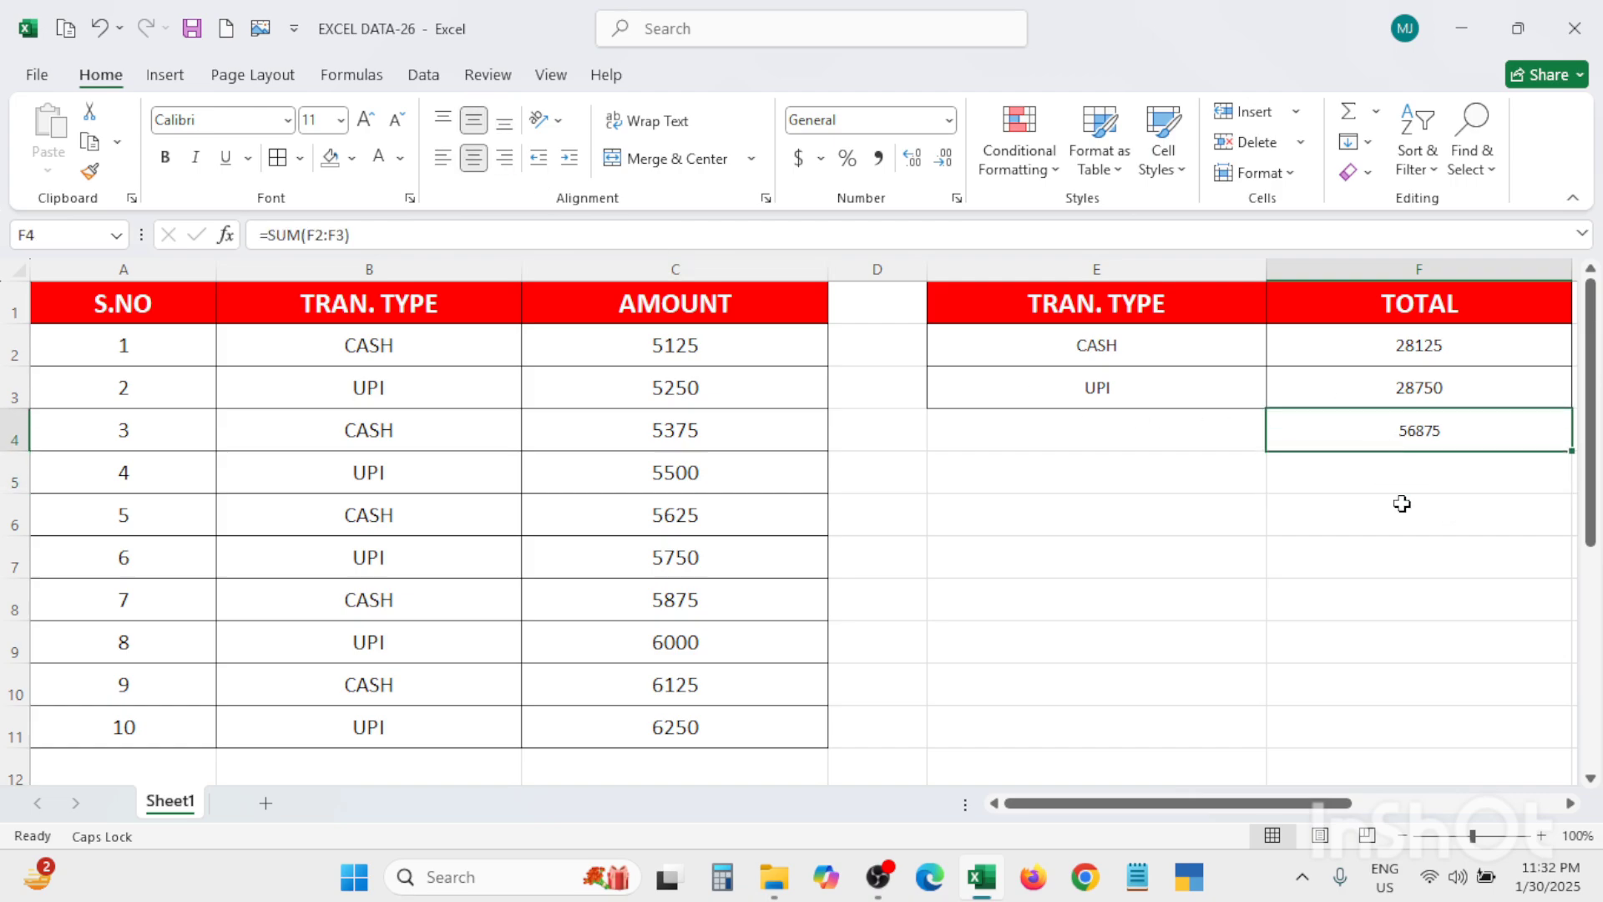
{"action": "left_click", "coordinate": [1350, 504]}
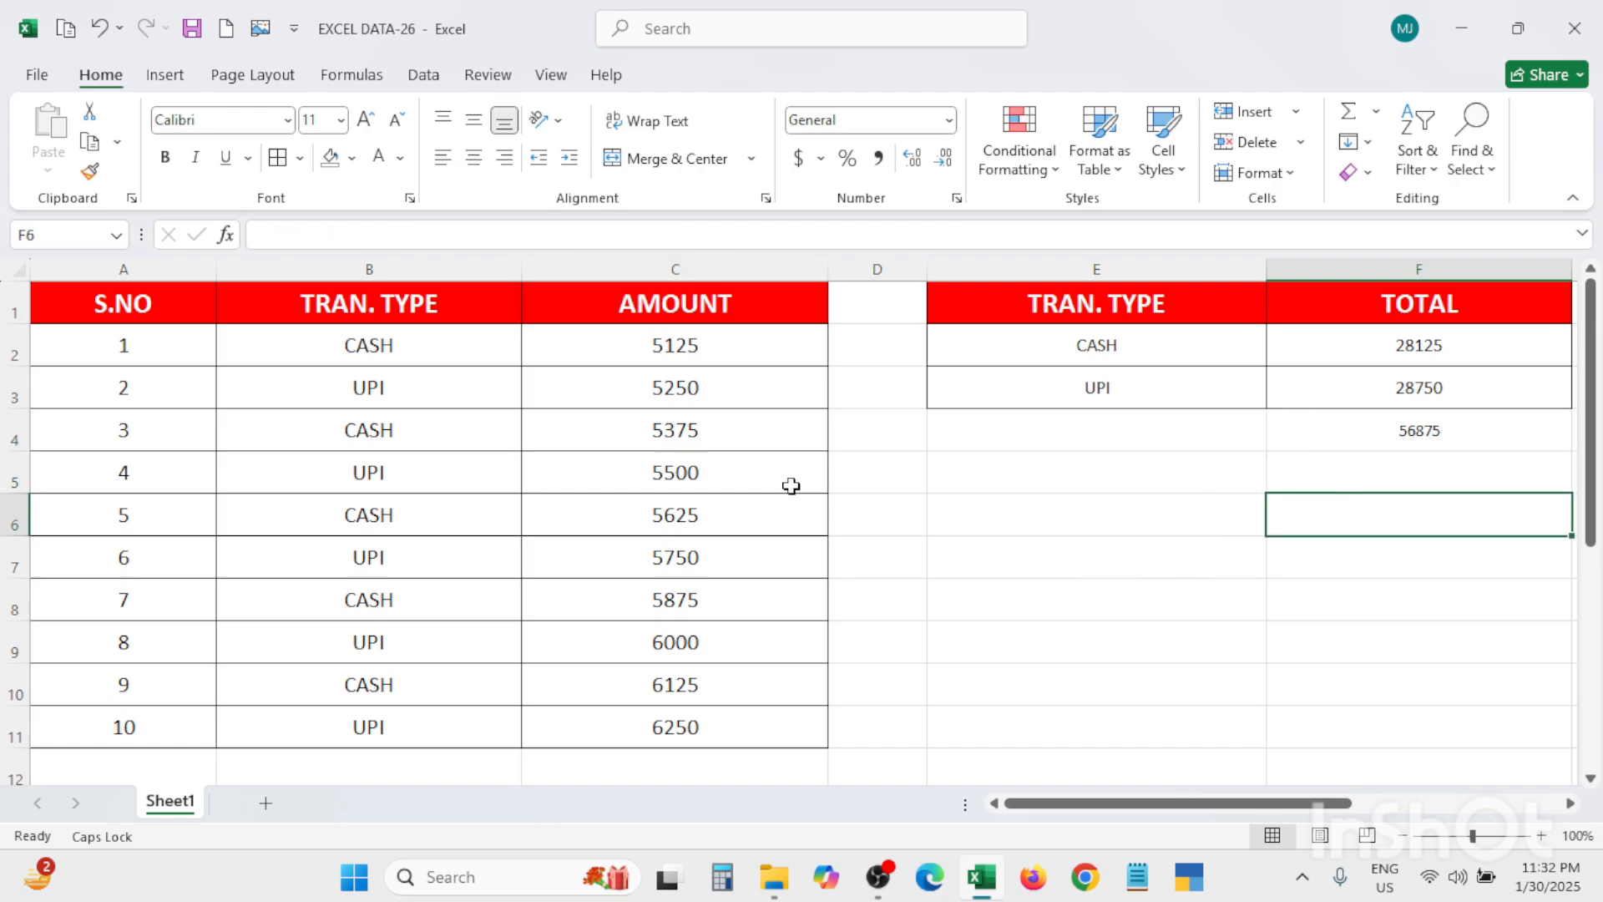
Select the whole amount range C2:C11 to compare its sum with the grand total in F4.
{"action": "left_click", "coordinate": [671, 342]}
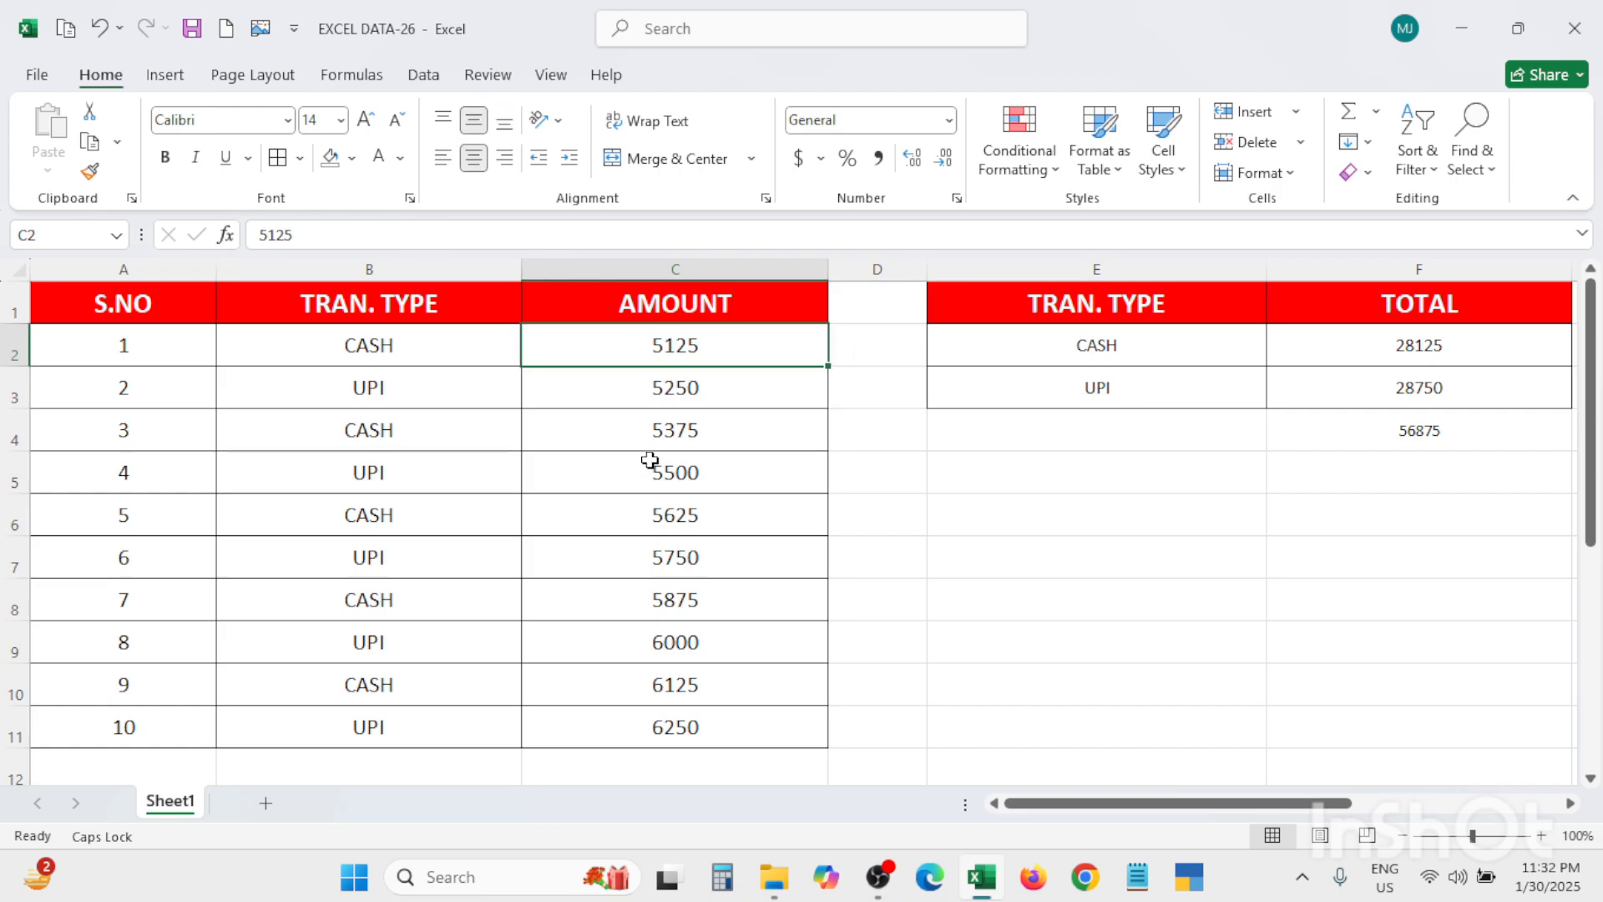
{"action": "key", "text": "ctrl+shift+Down"}
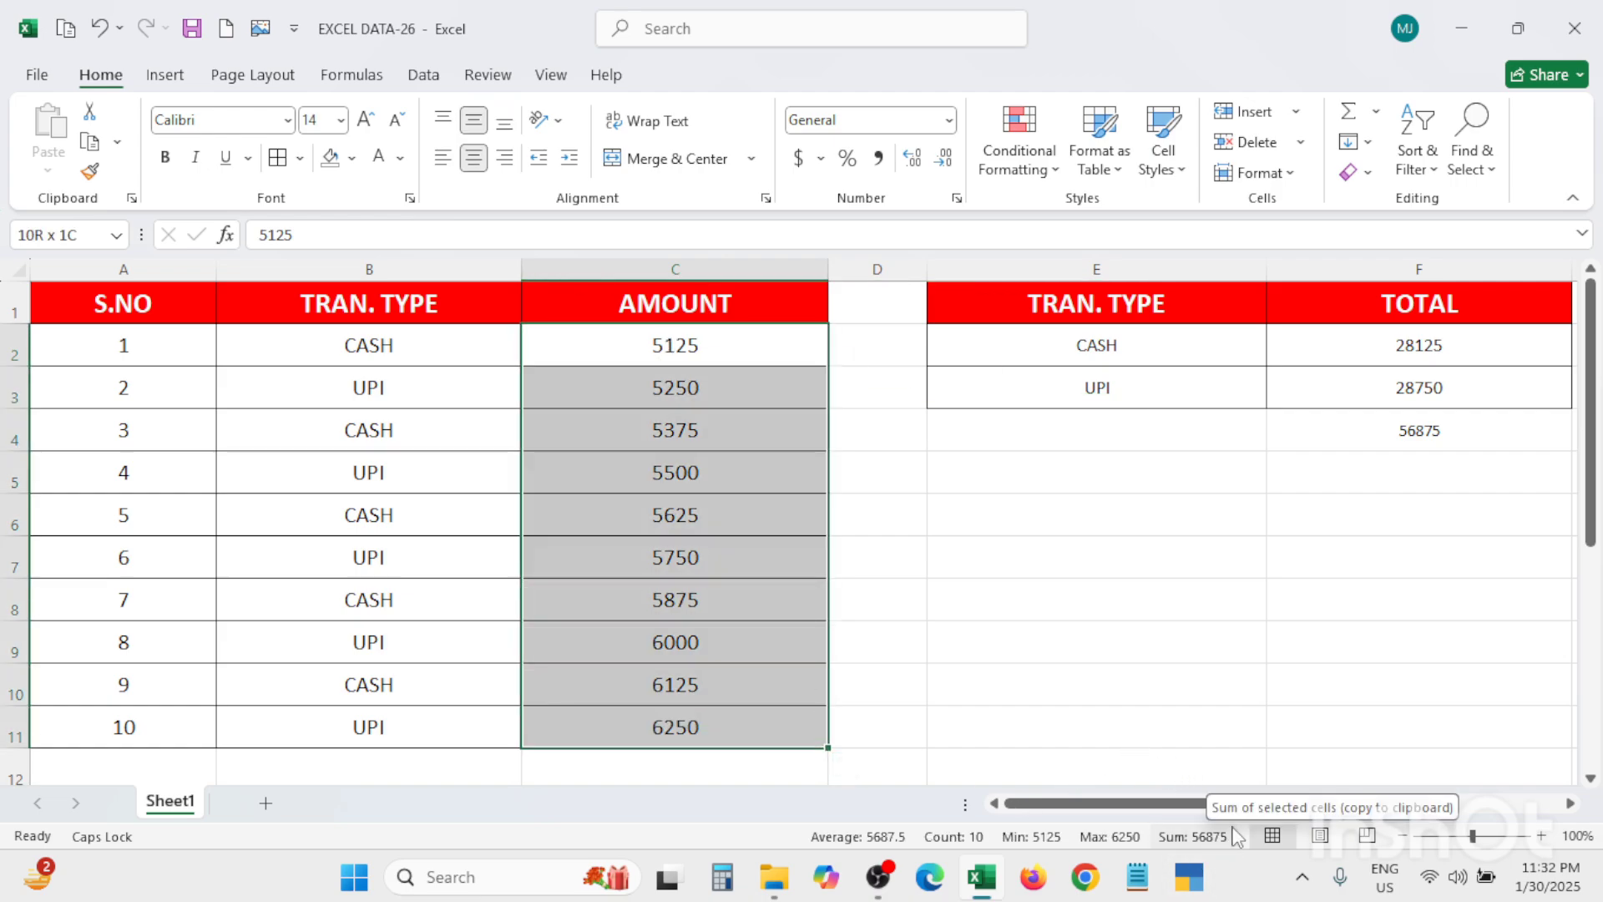
{"action": "left_click", "coordinate": [1407, 440]}
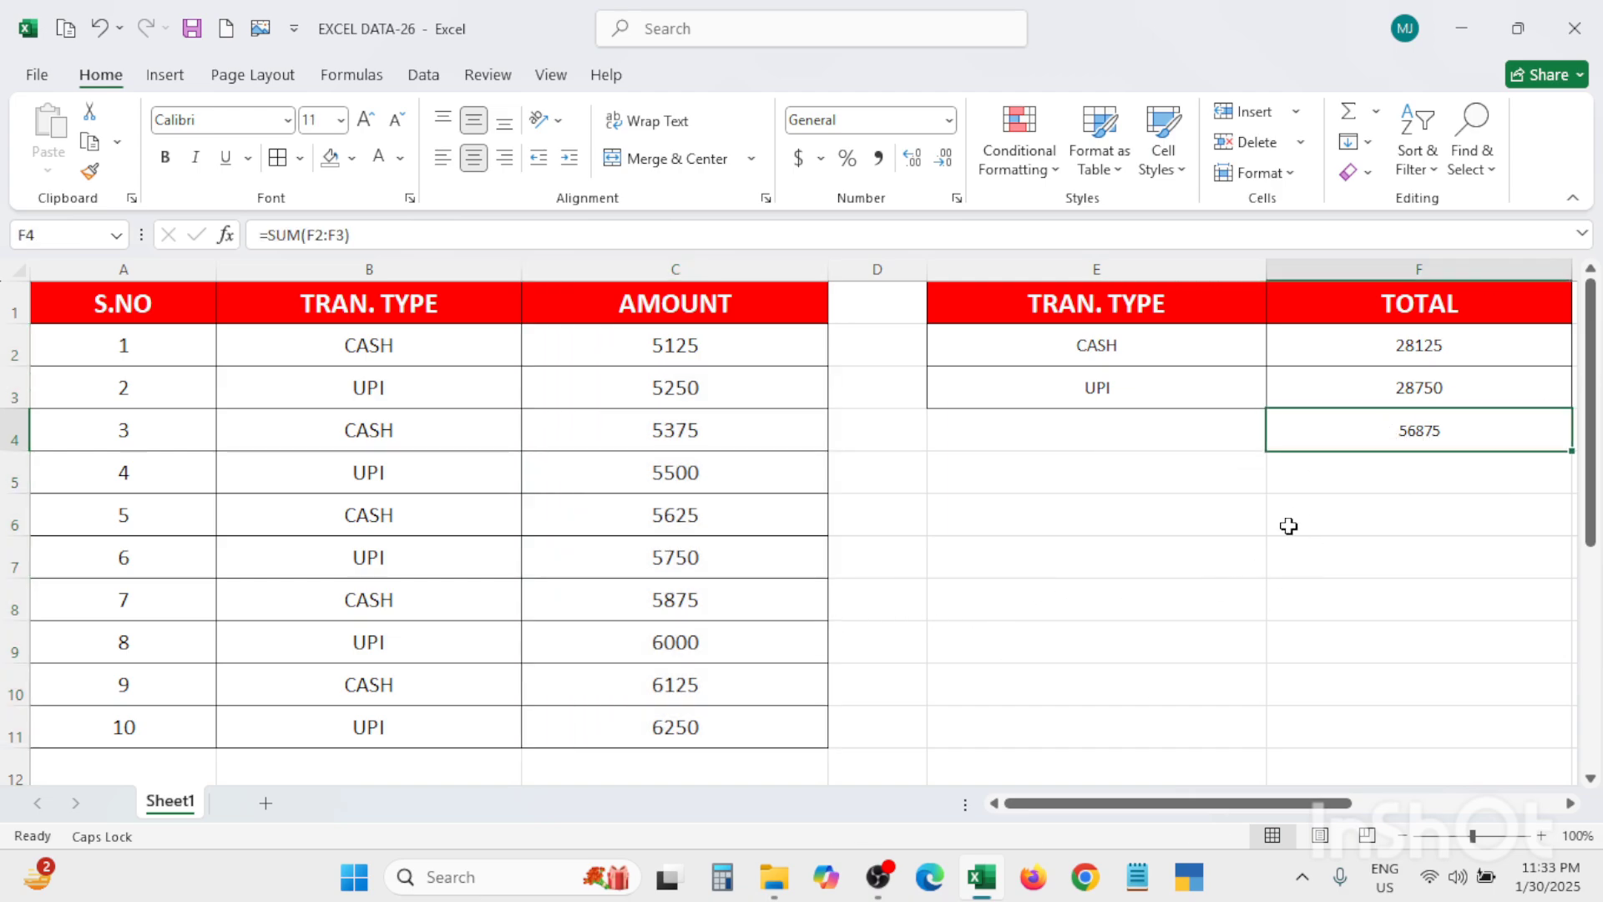
{"action": "left_click", "coordinate": [1328, 544]}
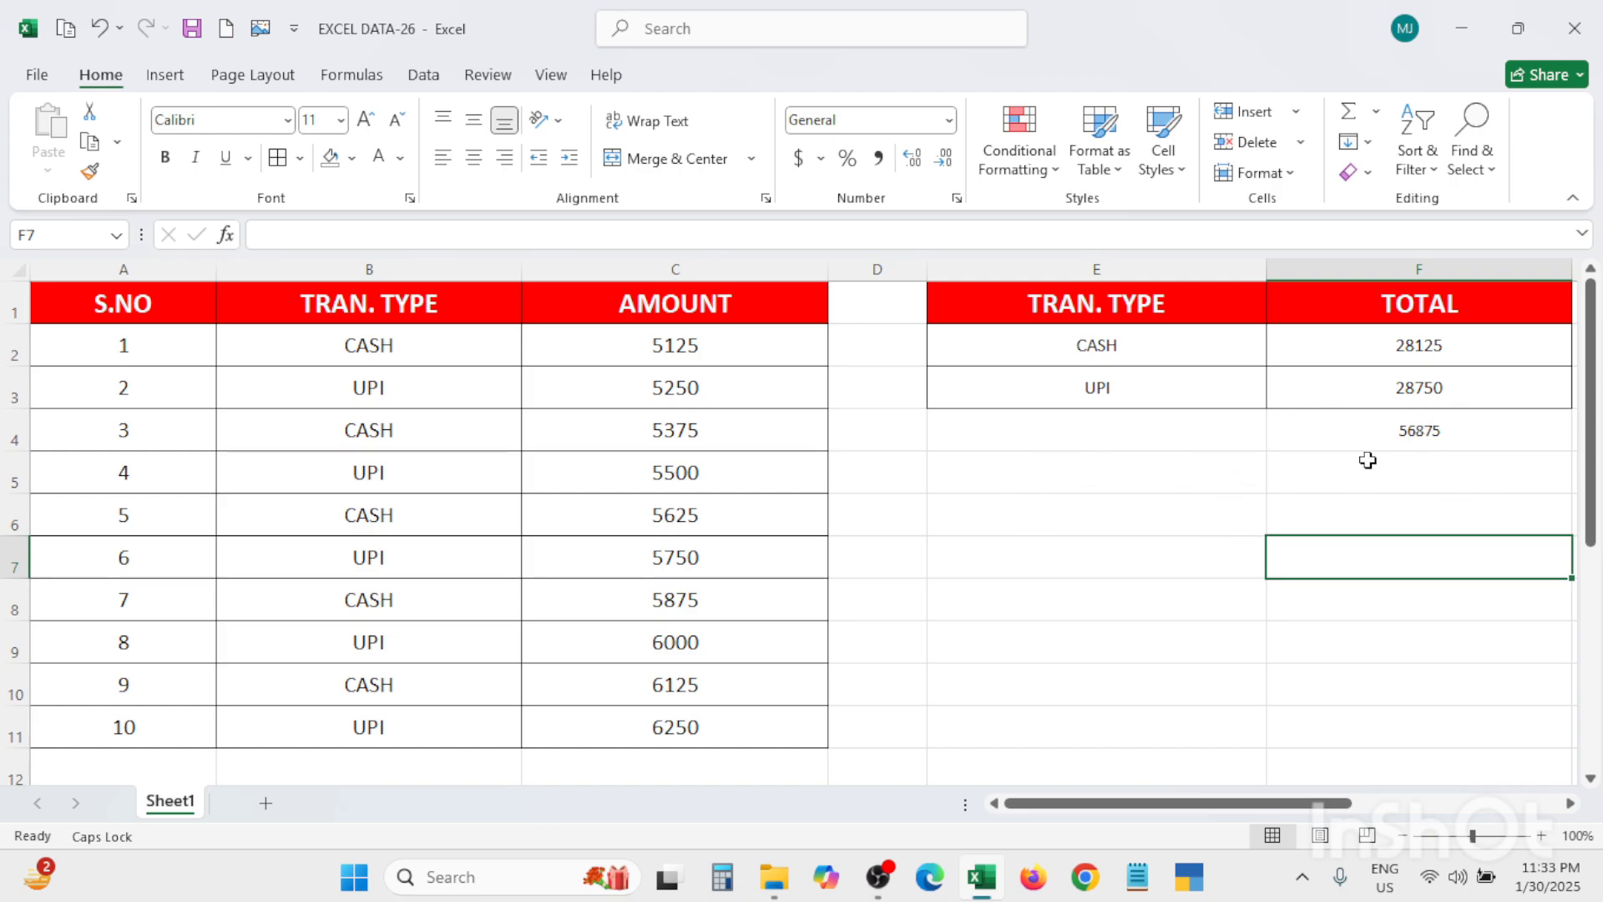
{"action": "left_click", "coordinate": [1417, 427]}
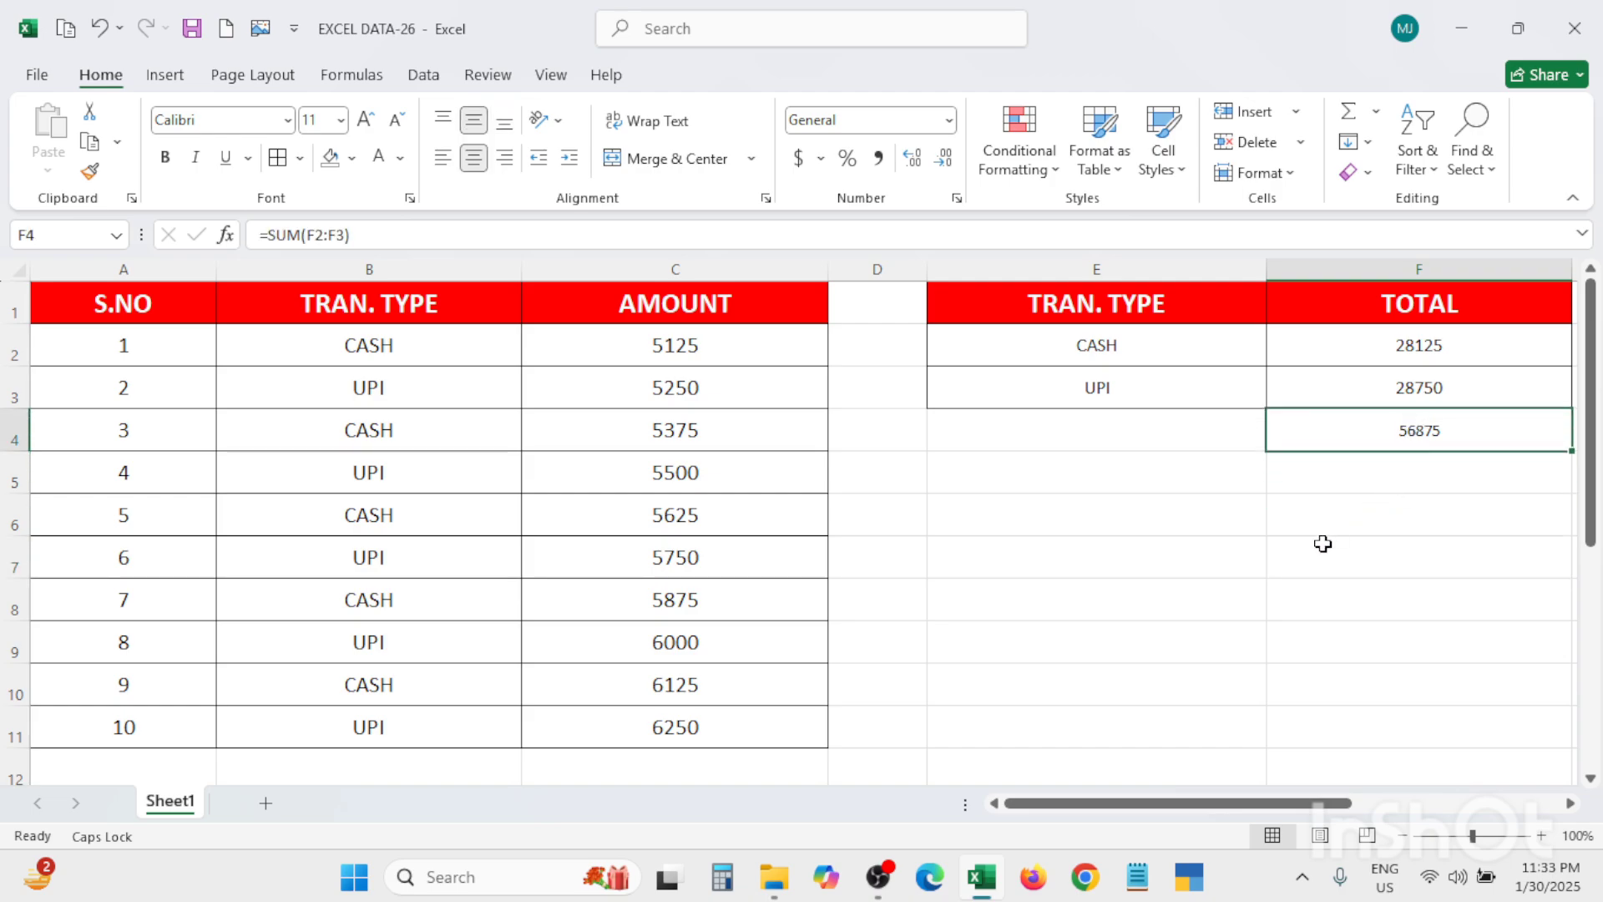